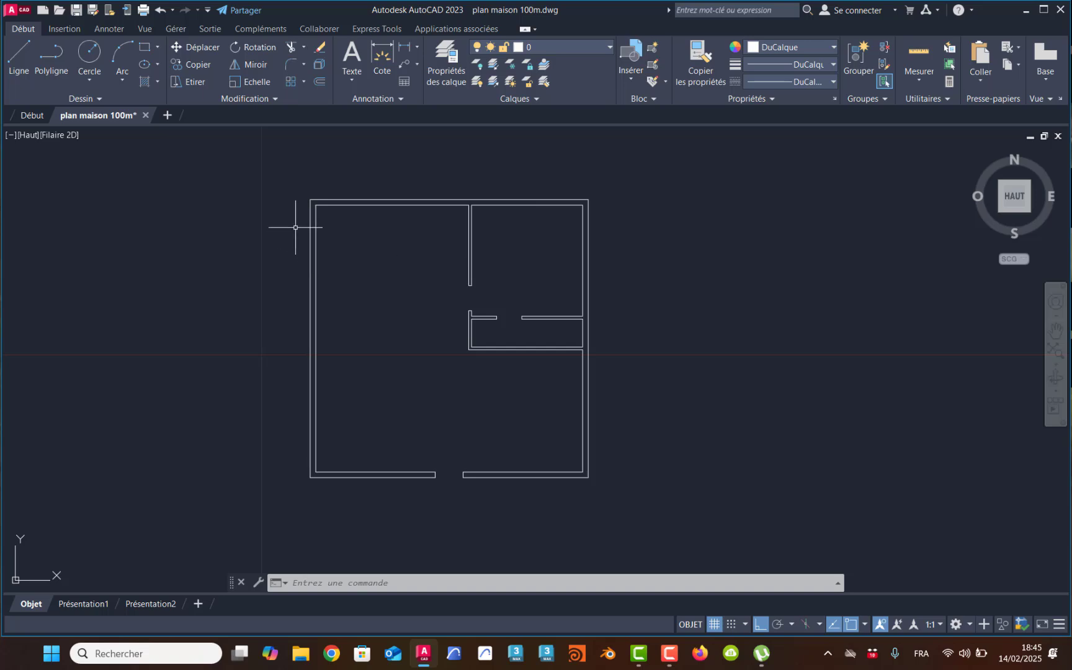
# Measure the interior dimensions of the large undivided room with the quick measuring tool
pyautogui.click(919, 77)
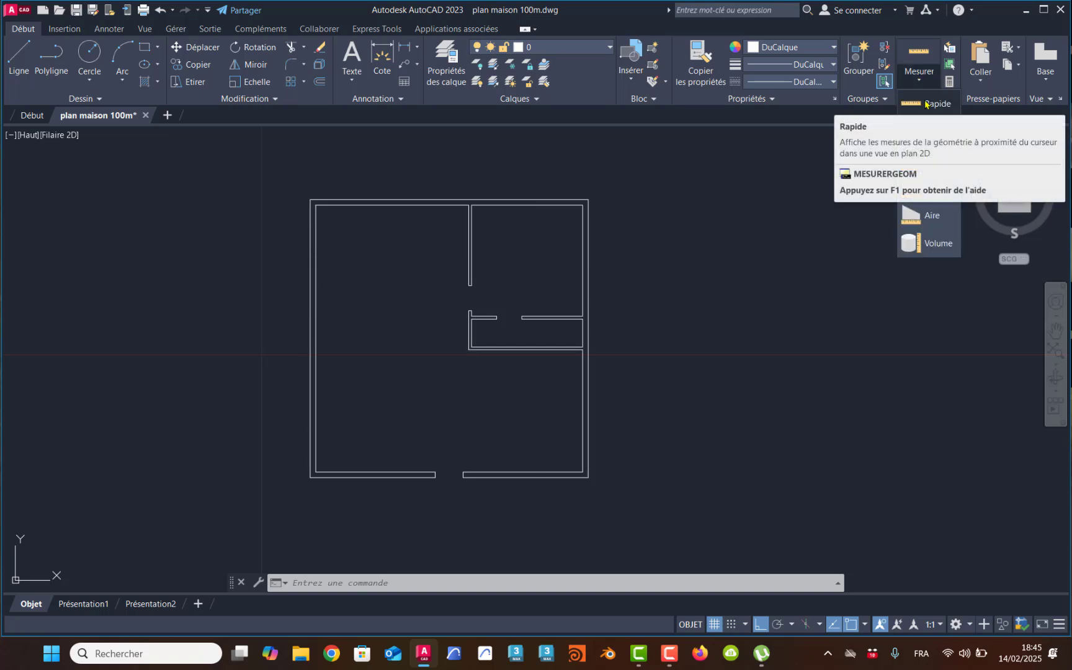
pyautogui.click(924, 105)
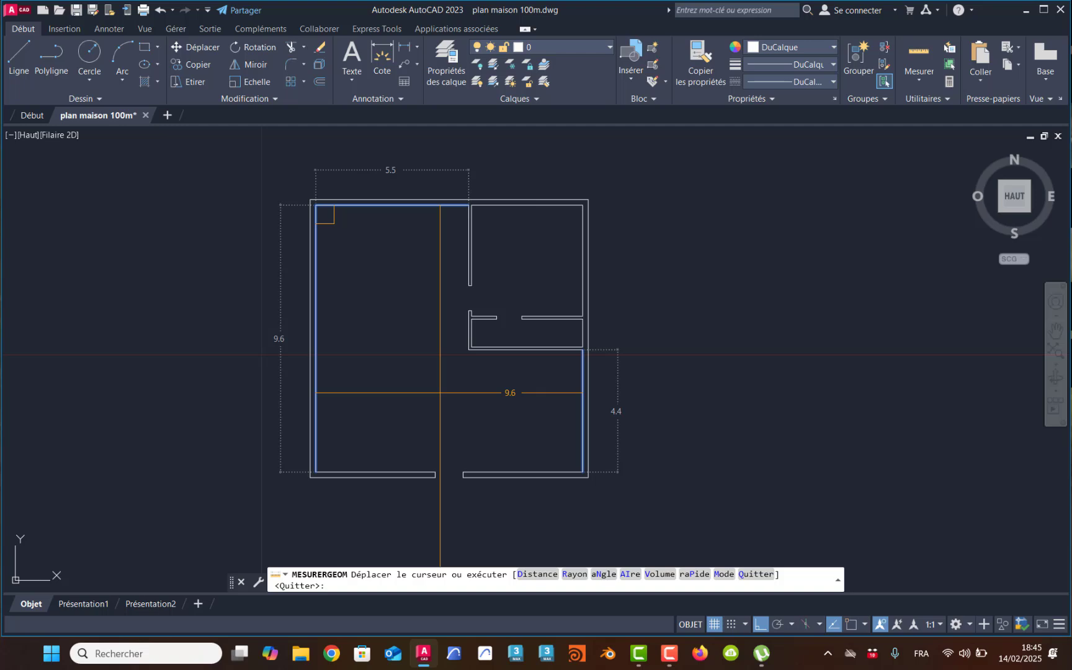
pyautogui.press('Escape')
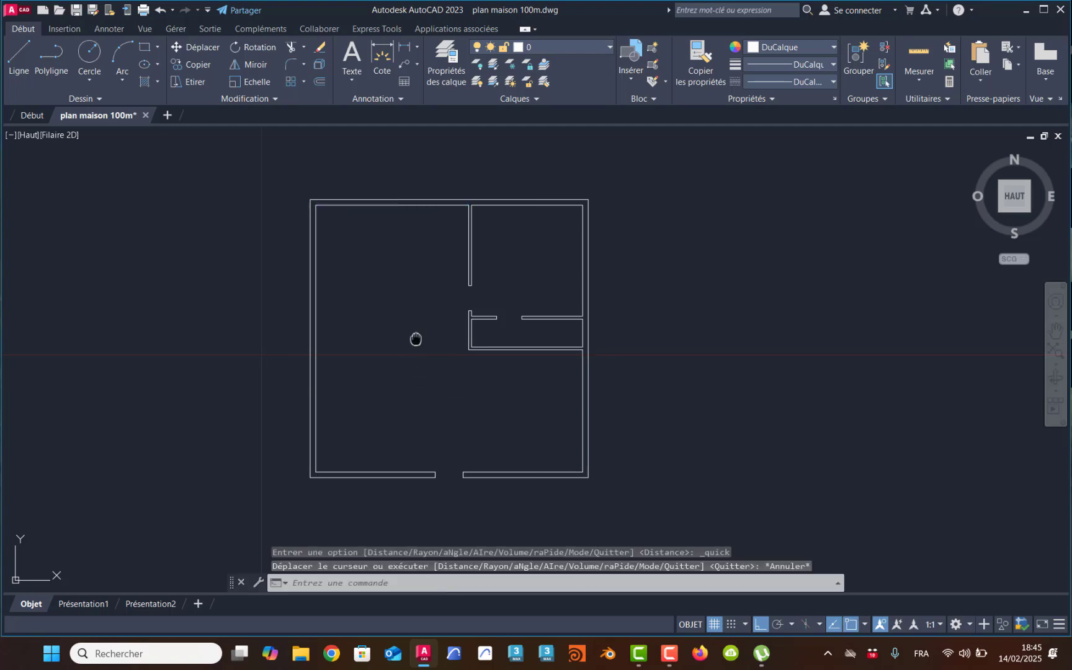
# Offset the inner face line of the west exterior wall by 4 towards the inside of the house
pyautogui.moveTo(416, 338); pyautogui.dragTo(431, 345, button='middle')
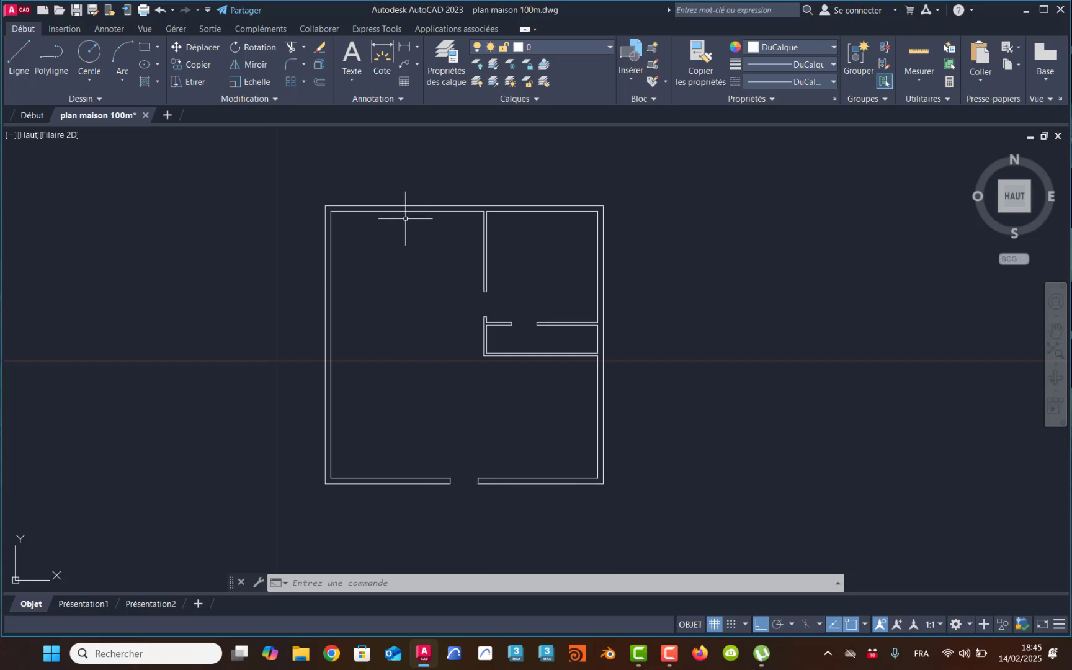
pyautogui.click(319, 81)
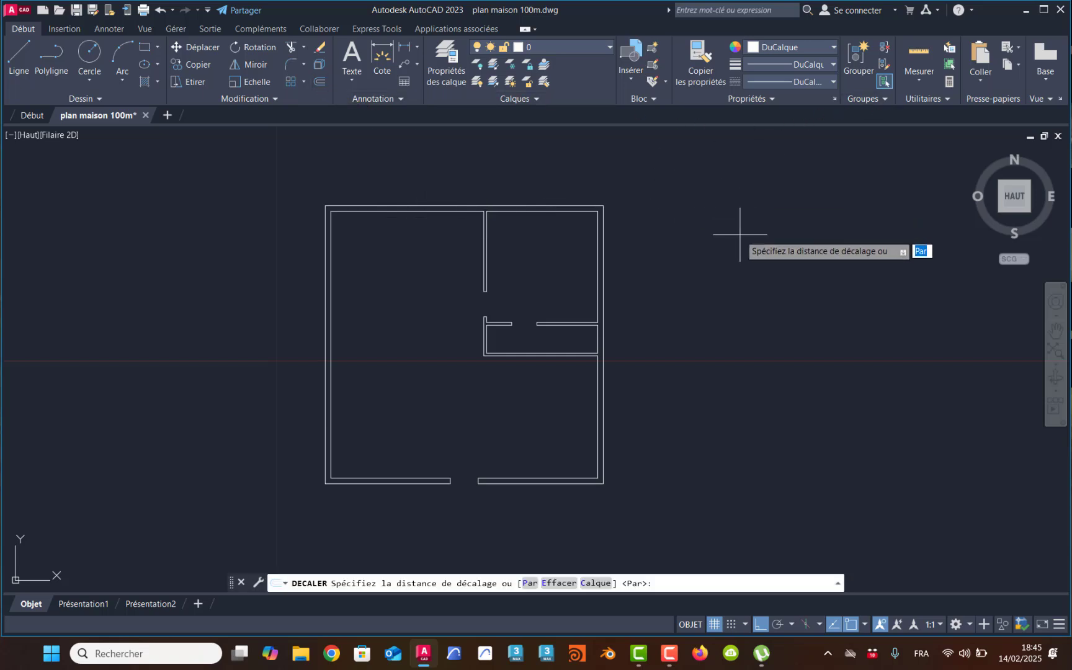
pyautogui.write('4')
pyautogui.press('Return')
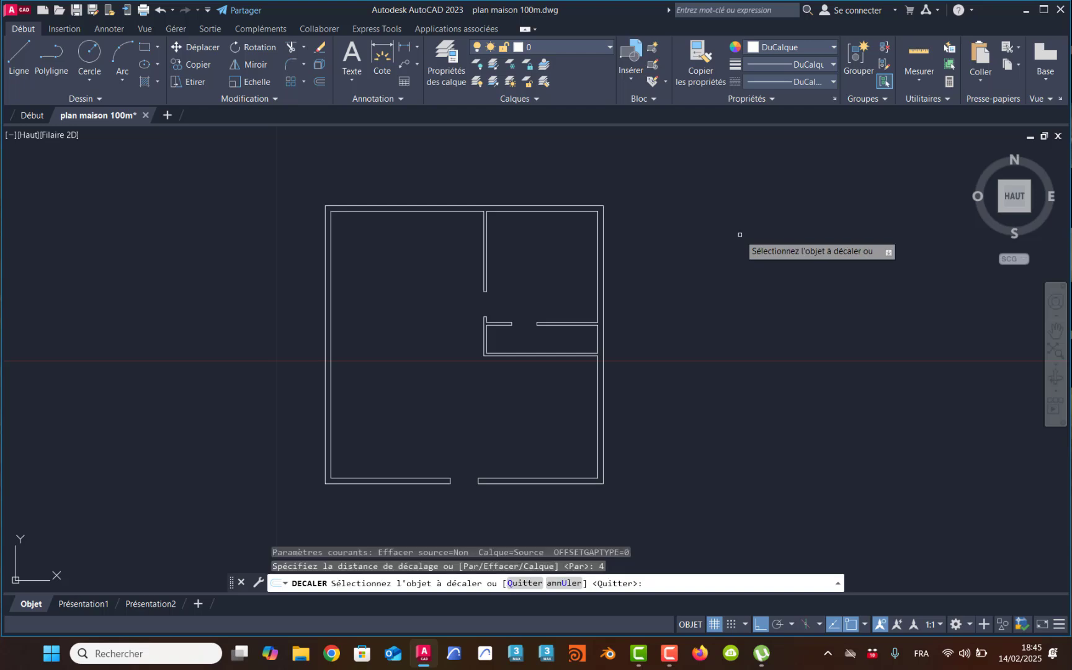
pyautogui.click(330, 302)
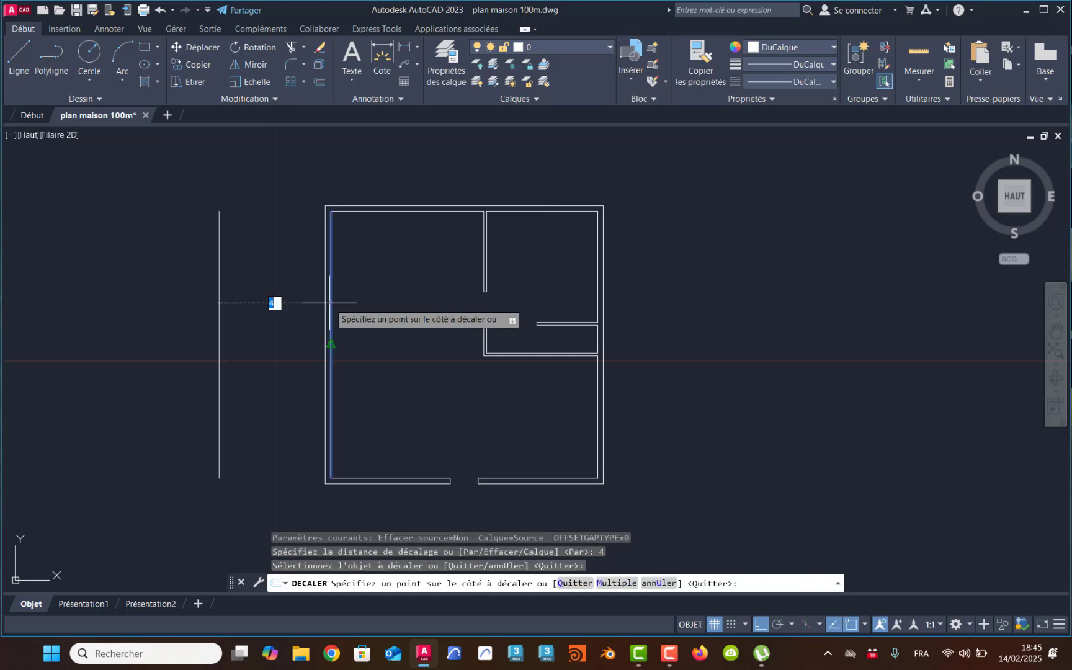
pyautogui.click(380, 303)
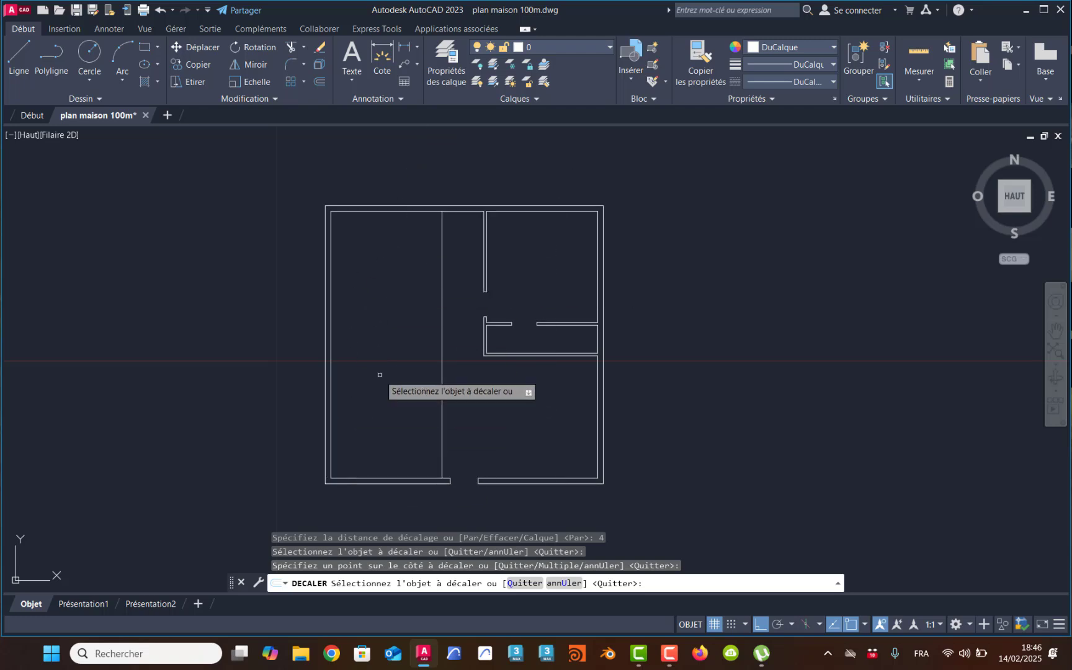
pyautogui.press('Return')
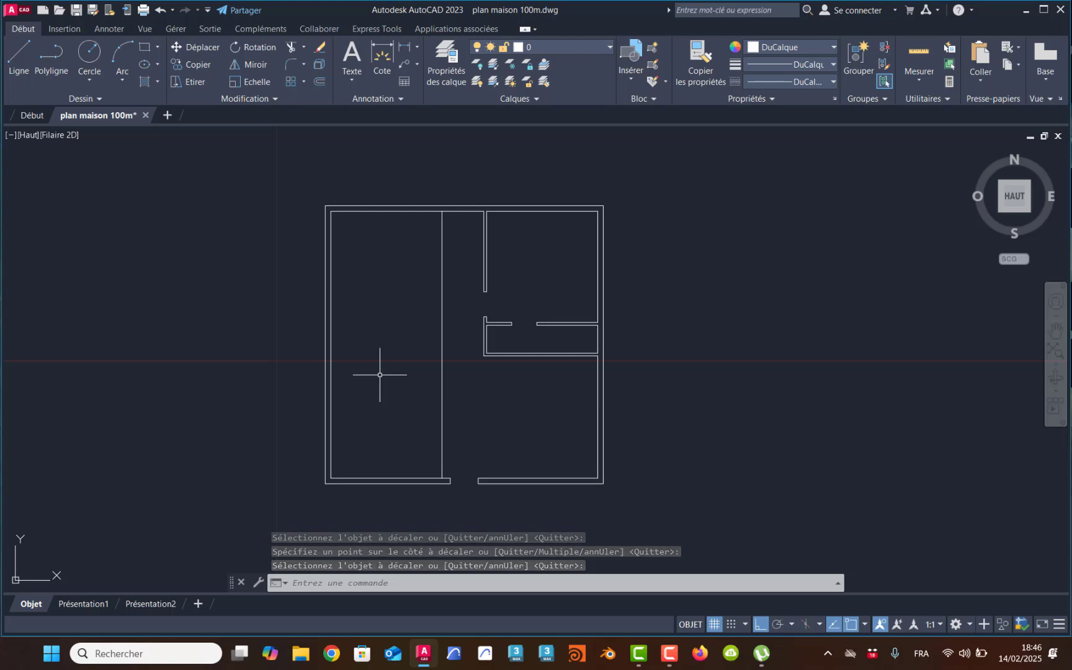
# Offset the inner face line of the south wall, west of the entrance opening, by 1.5 into the house
pyautogui.press('Return')
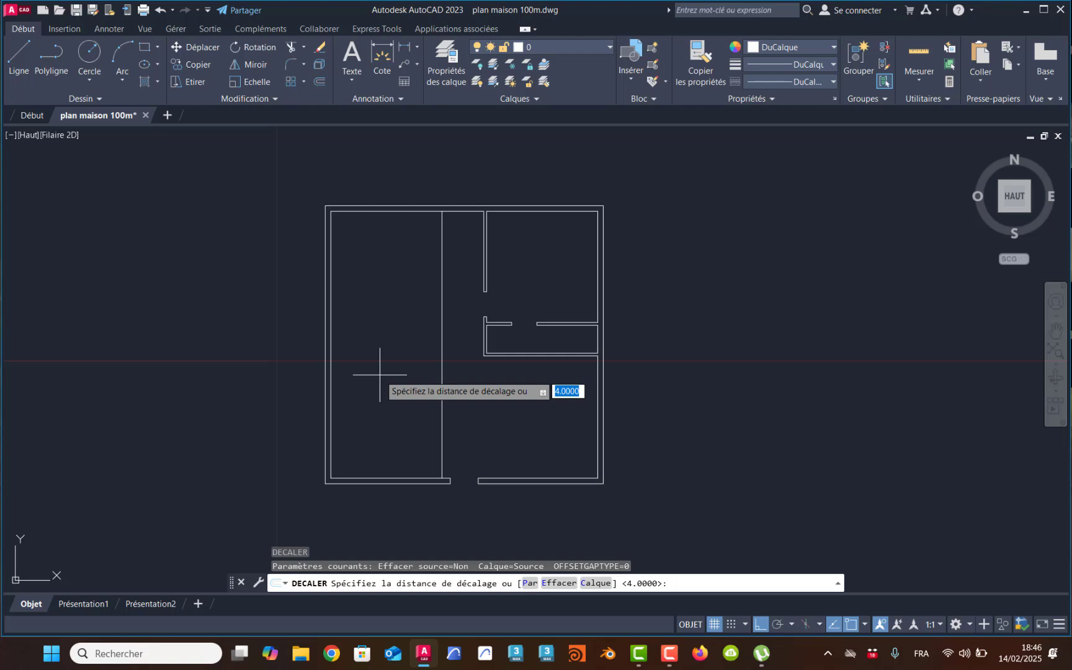
pyautogui.write('1.5')
pyautogui.press('Return')
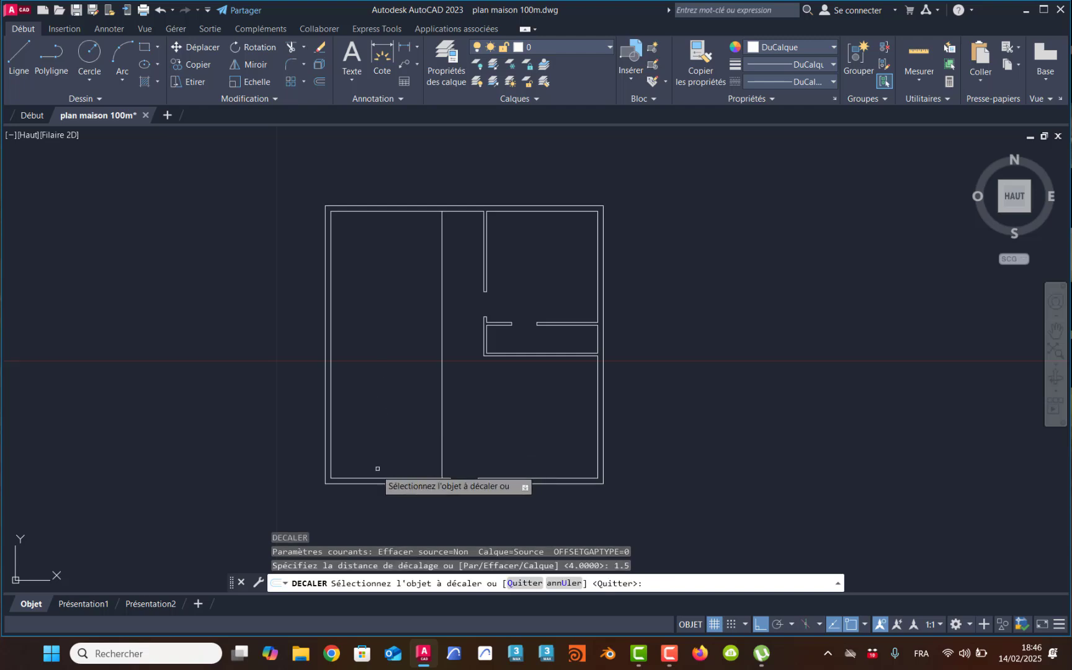
pyautogui.click(366, 477)
pyautogui.click(367, 424)
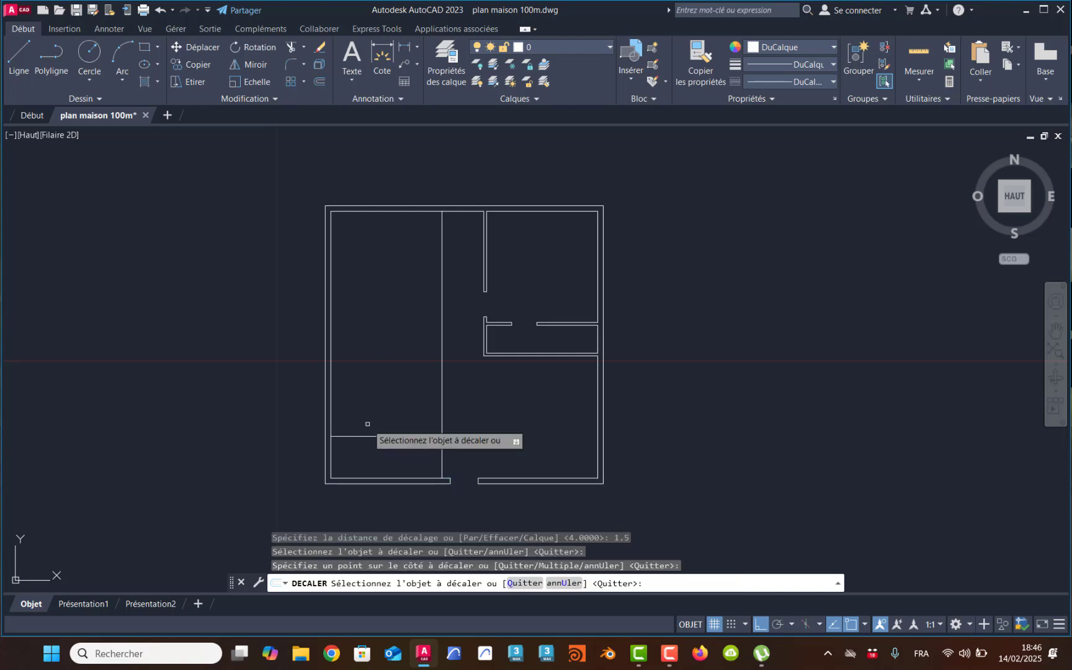
pyautogui.scroll(5, 364, 448)
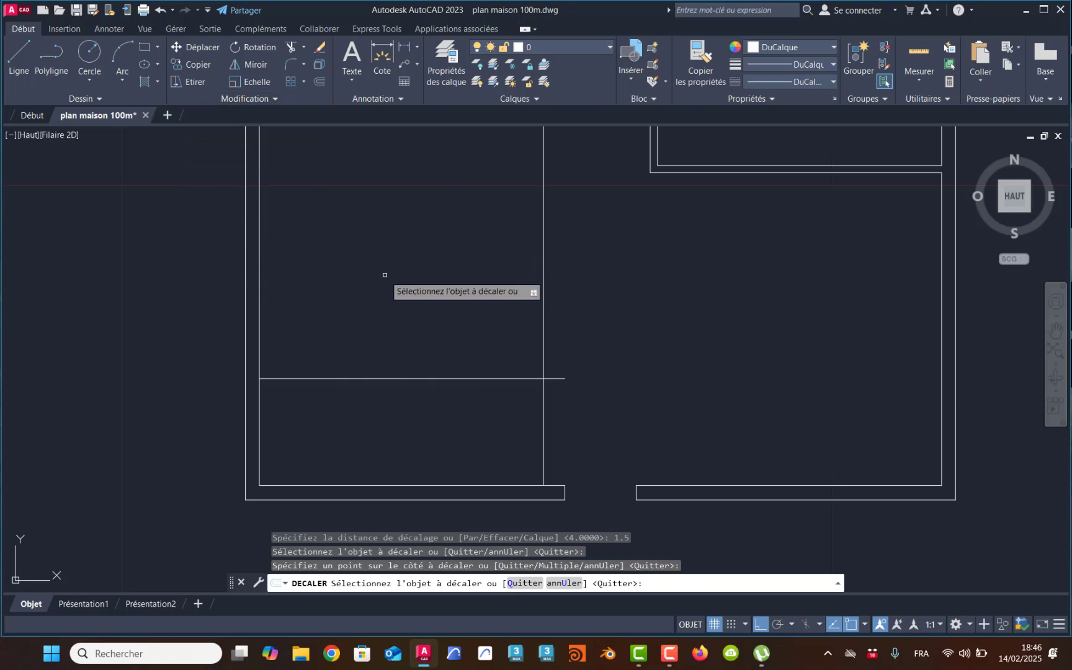
pyautogui.press('Return')
# Offset the new horizontal partition line northward by 0.1 to give the partition its thickness
pyautogui.press('Return')
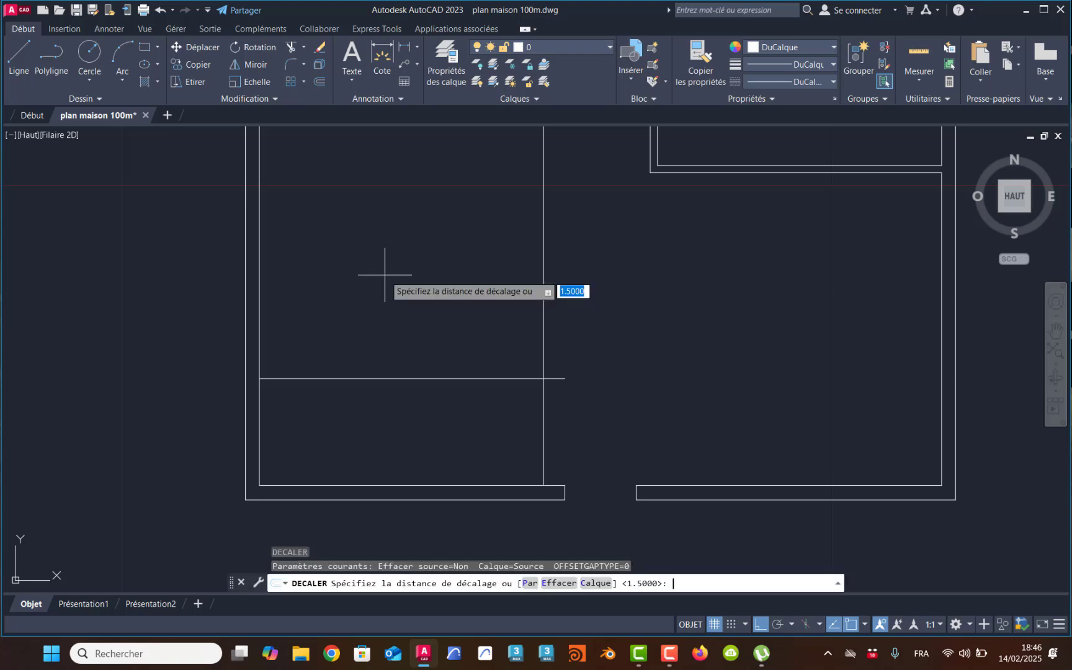
pyautogui.write('.1')
pyautogui.press('Return')
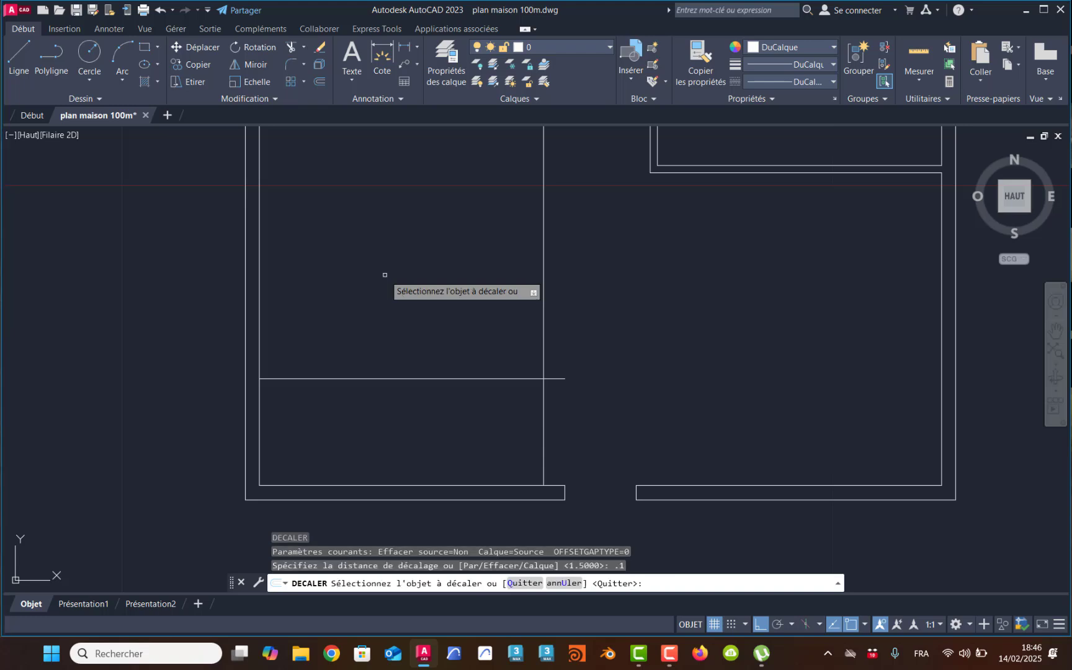
pyautogui.click(297, 377)
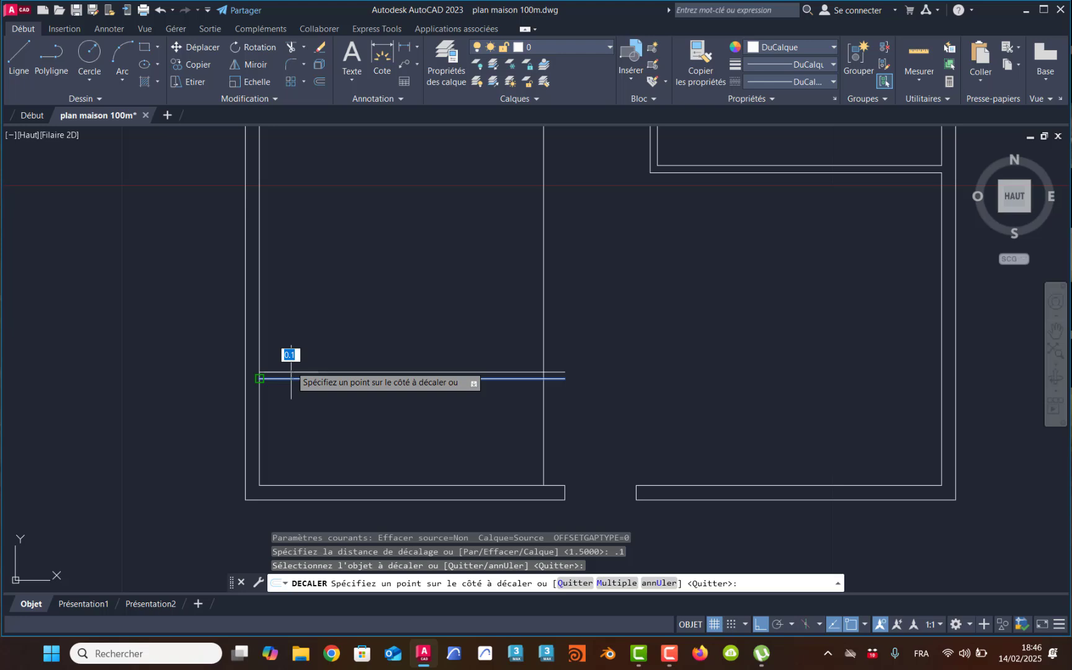
pyautogui.click(298, 271)
pyautogui.press('Return')
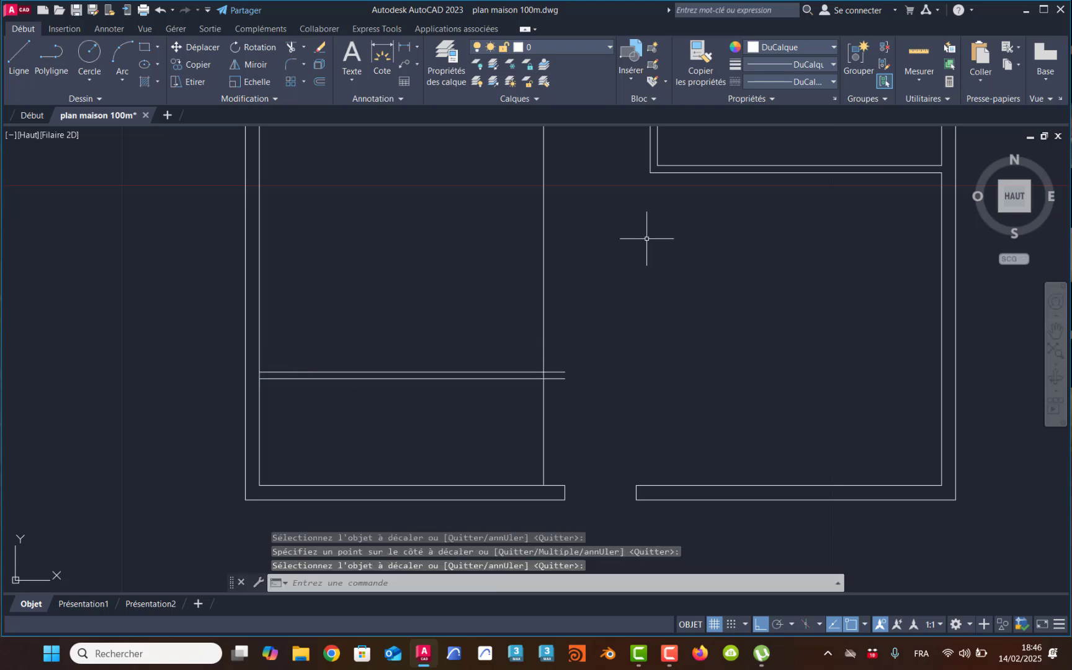
# Measure the small southwest room below the new partition with the quick measuring tool
pyautogui.click(919, 79)
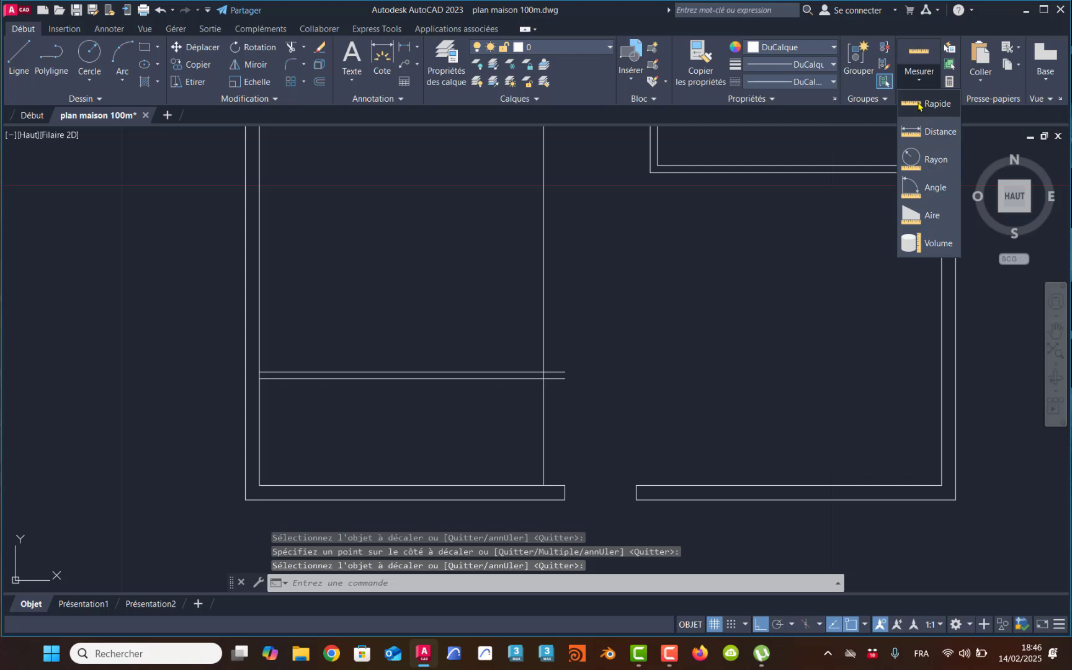
pyautogui.click(917, 104)
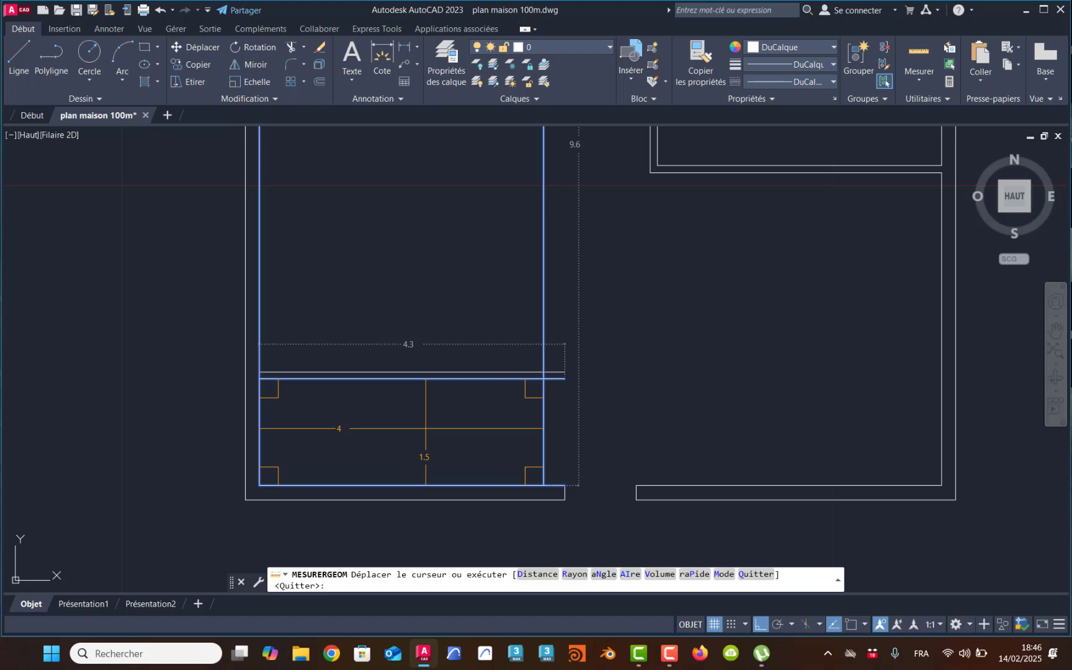
pyautogui.press('Escape')
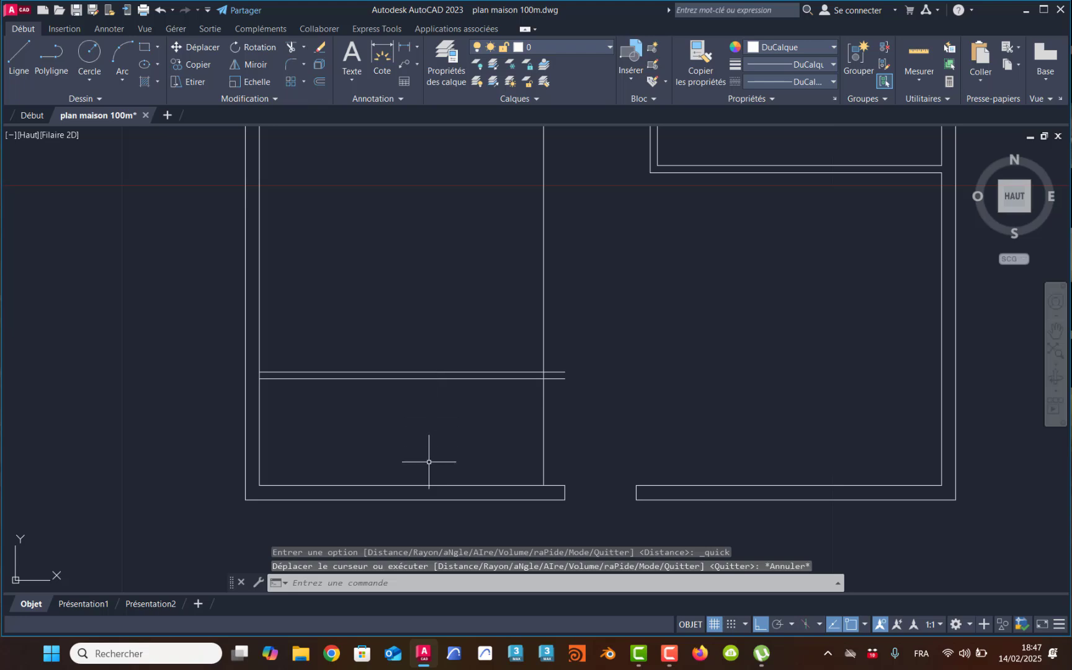
# Measure the space north of the new horizontal partition on the west side with the quick measuring tool
pyautogui.scroll(-4, 427, 360)
pyautogui.moveTo(433, 346); pyautogui.dragTo(416, 382, button='middle')
pyautogui.scroll(2, 416, 383)
pyautogui.moveTo(384, 345); pyautogui.dragTo(397, 395, button='middle')
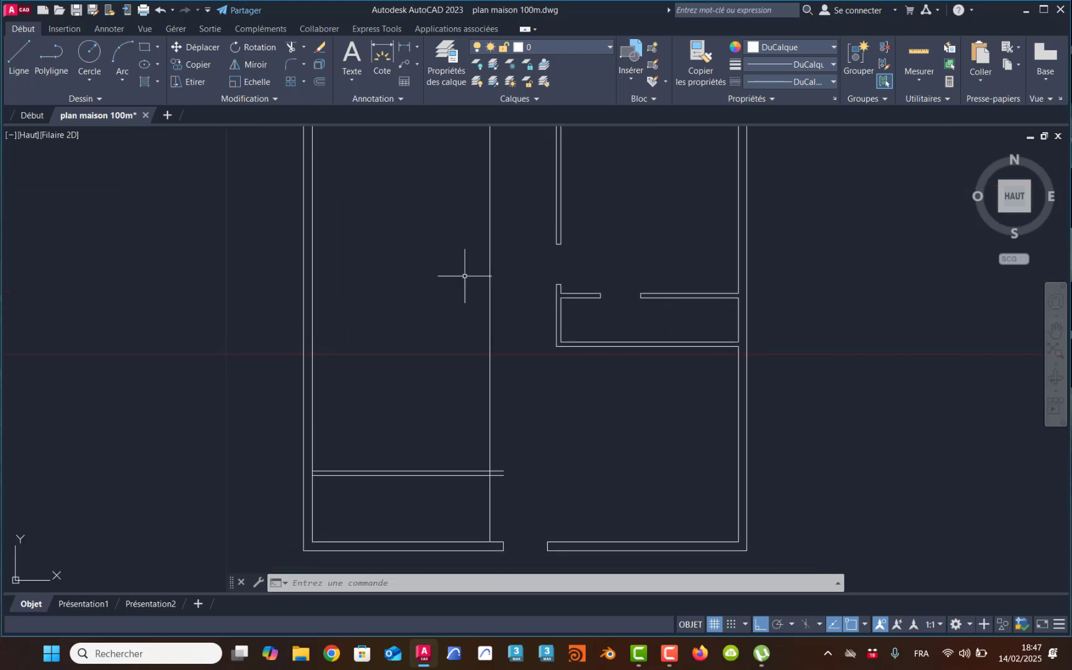
pyautogui.scroll(-2, 471, 347)
pyautogui.scroll(-2, 413, 373)
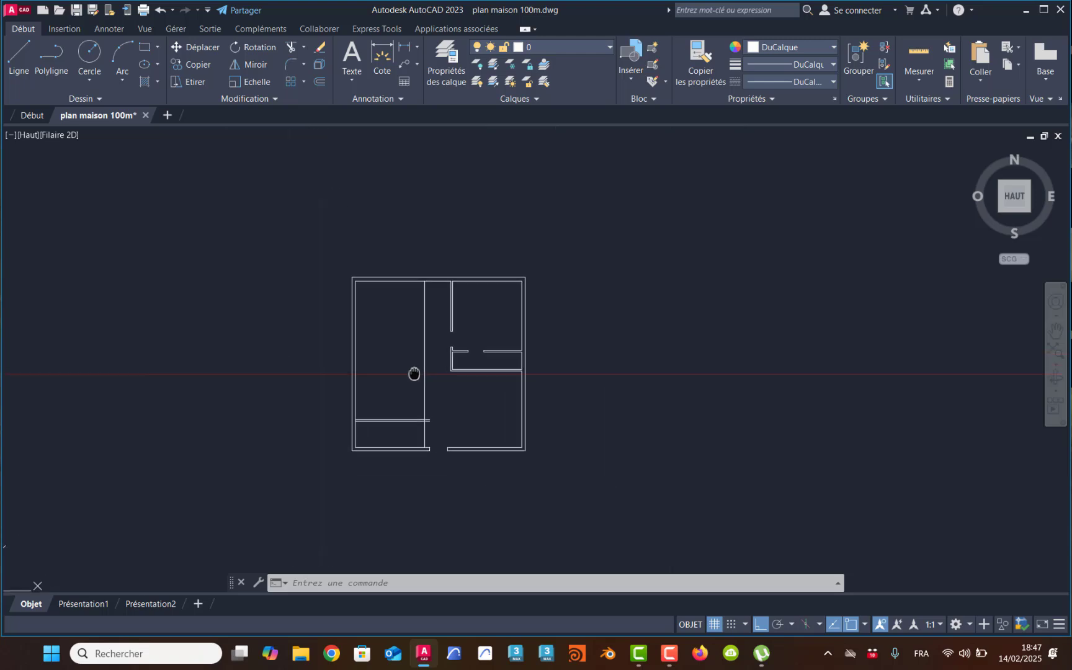
pyautogui.scroll(2, 406, 374)
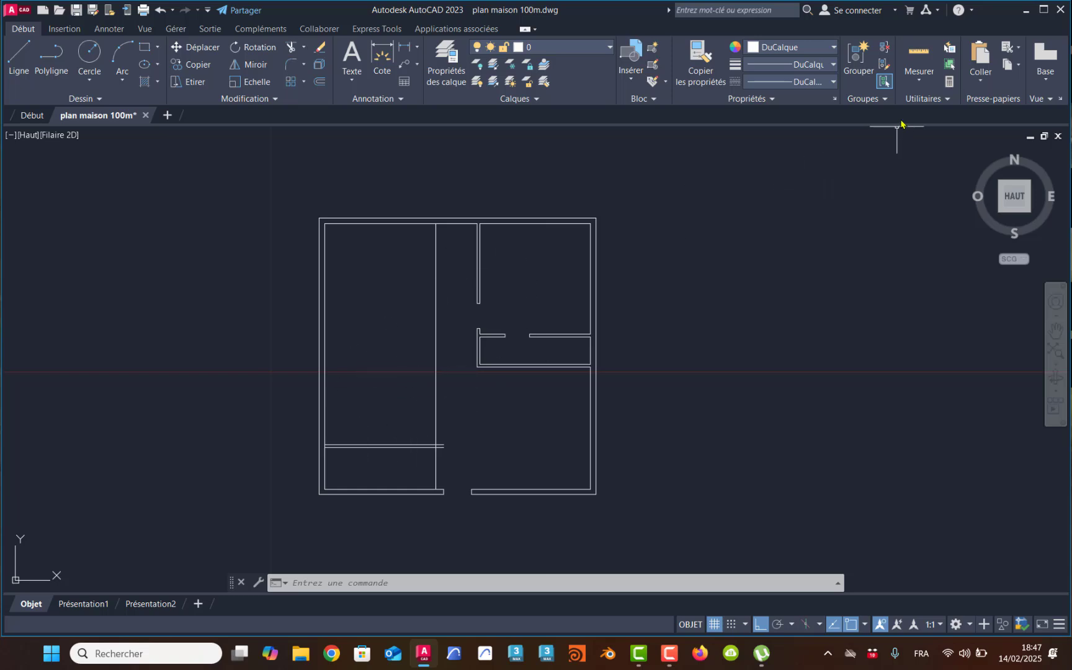
pyautogui.click(918, 77)
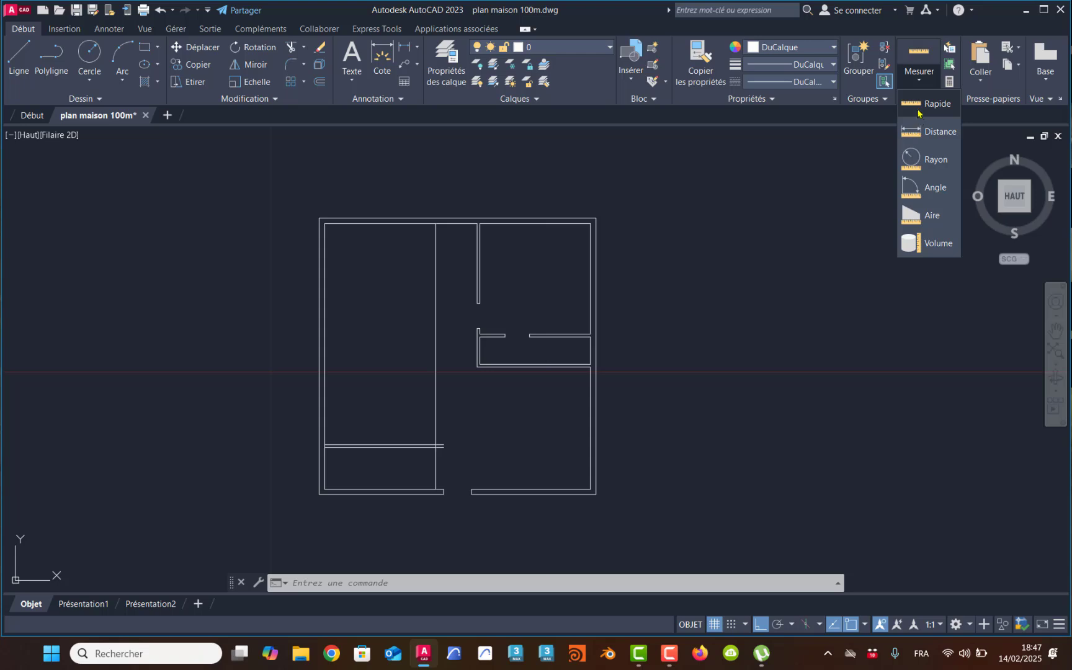
pyautogui.click(919, 105)
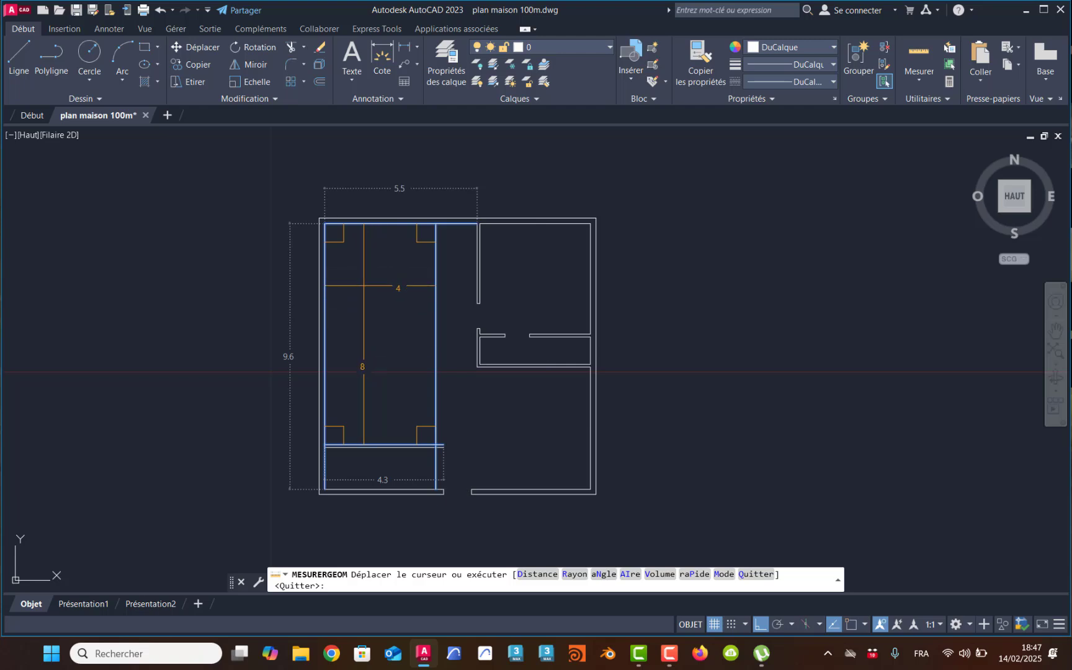
pyautogui.press('Escape')
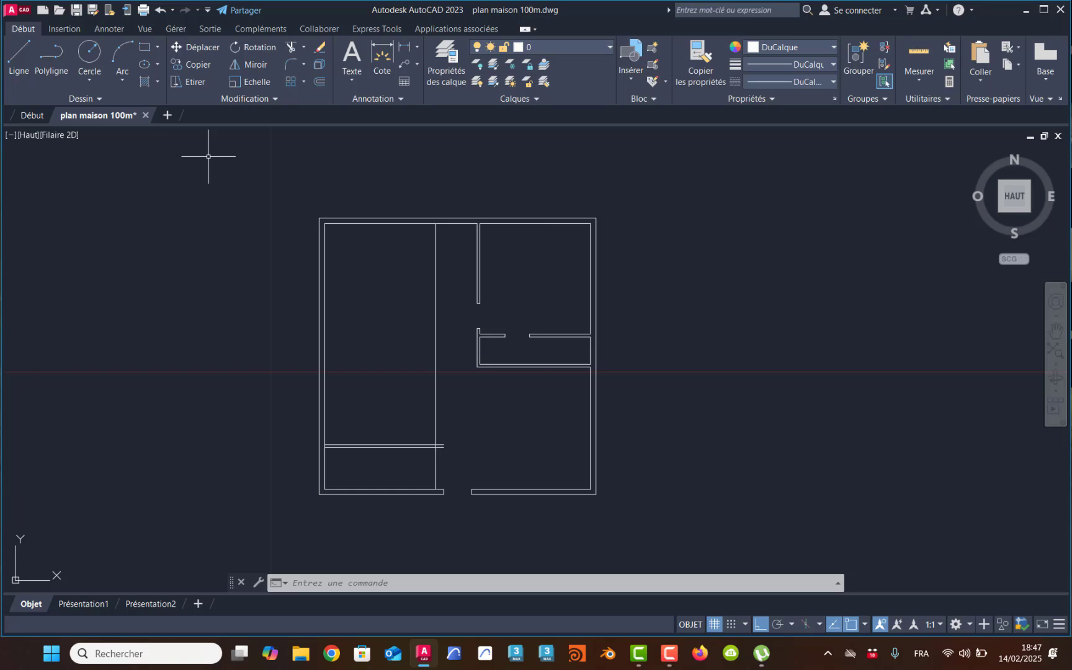
# Switch to Calculator and compute 0.9 × 2 plus 0.6
pyautogui.press('XF86Calculator')
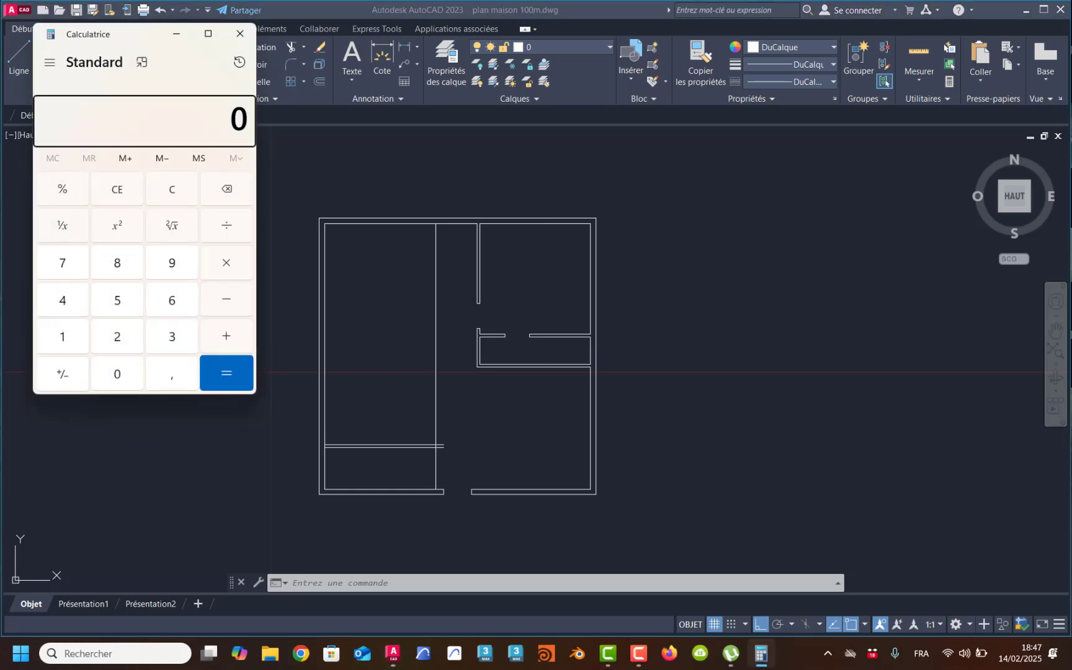
pyautogui.write('0,9')
pyautogui.press('*')
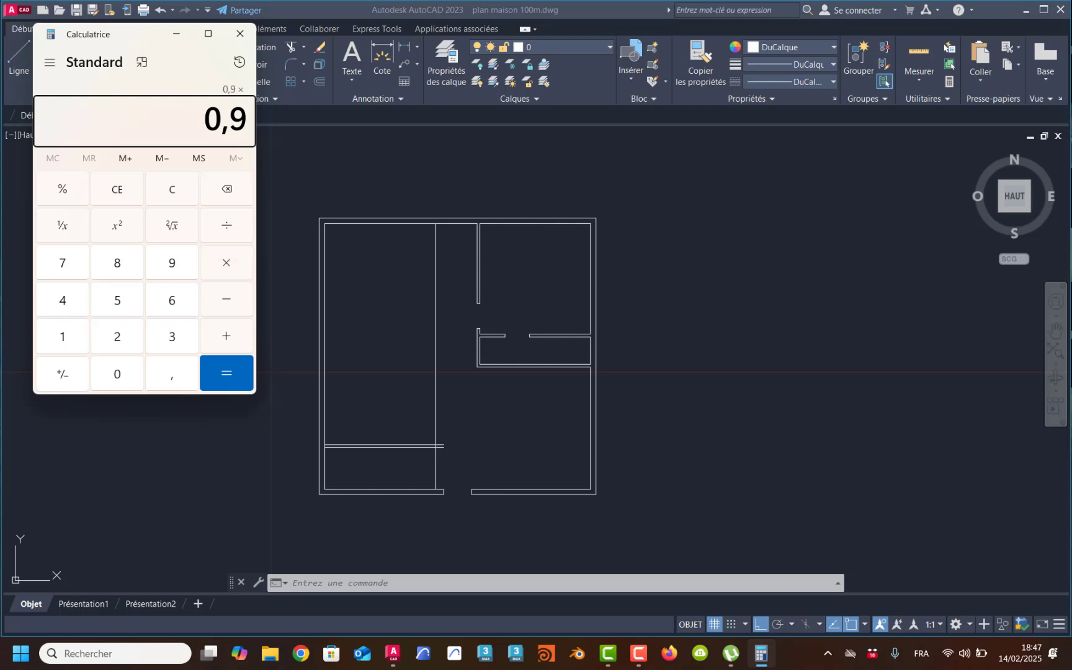
pyautogui.write('2')
pyautogui.press('Return')
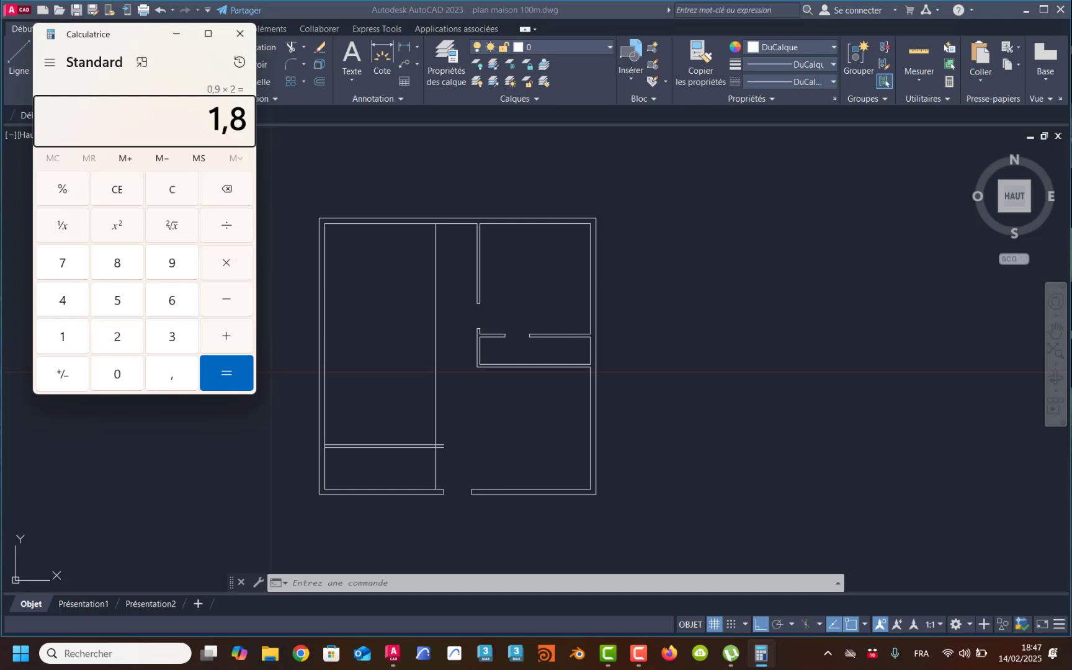
pyautogui.press('+')
pyautogui.write('0,6')
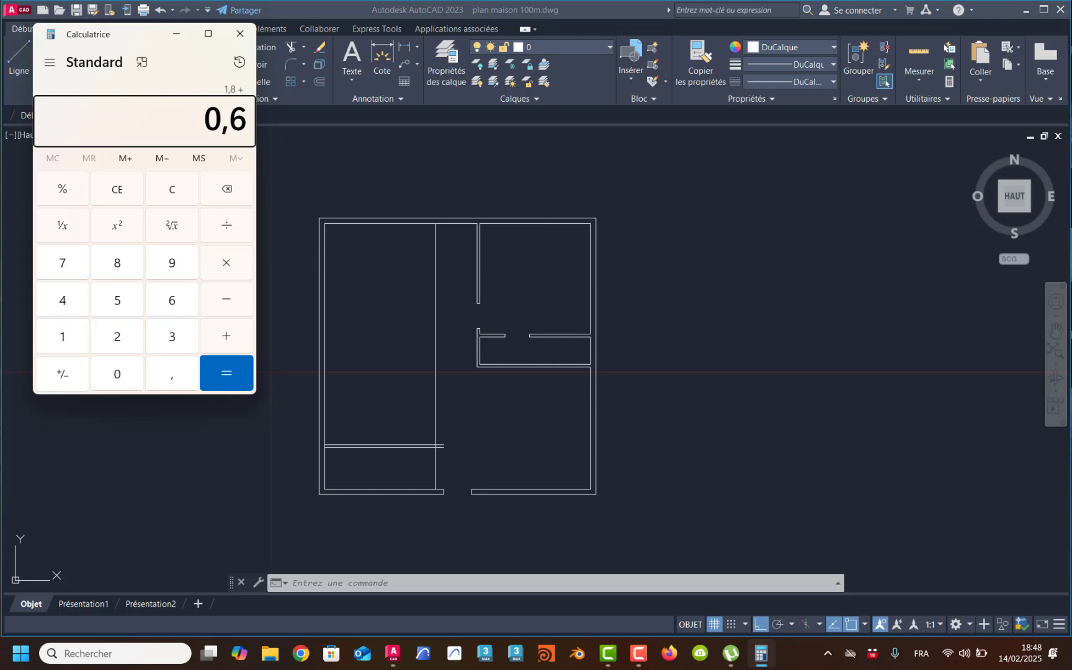
pyautogui.press('Return')
# Compute 0.6 + 0.6 in the calculator
pyautogui.write('0,')
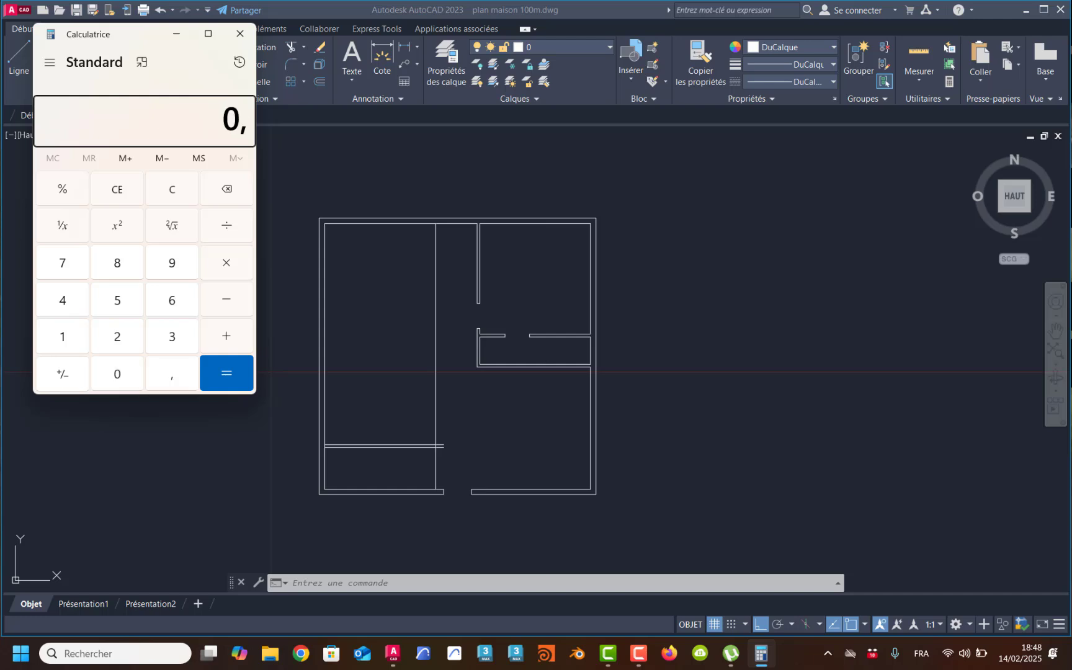
pyautogui.write('6 ')
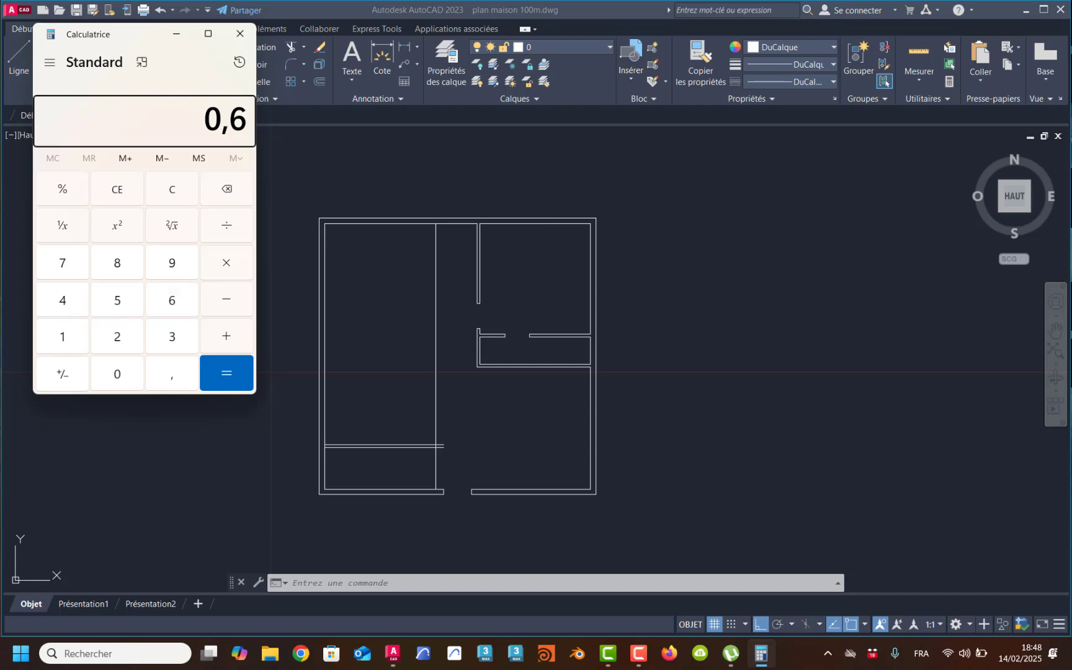
pyautogui.write('+')
pyautogui.press('Return')
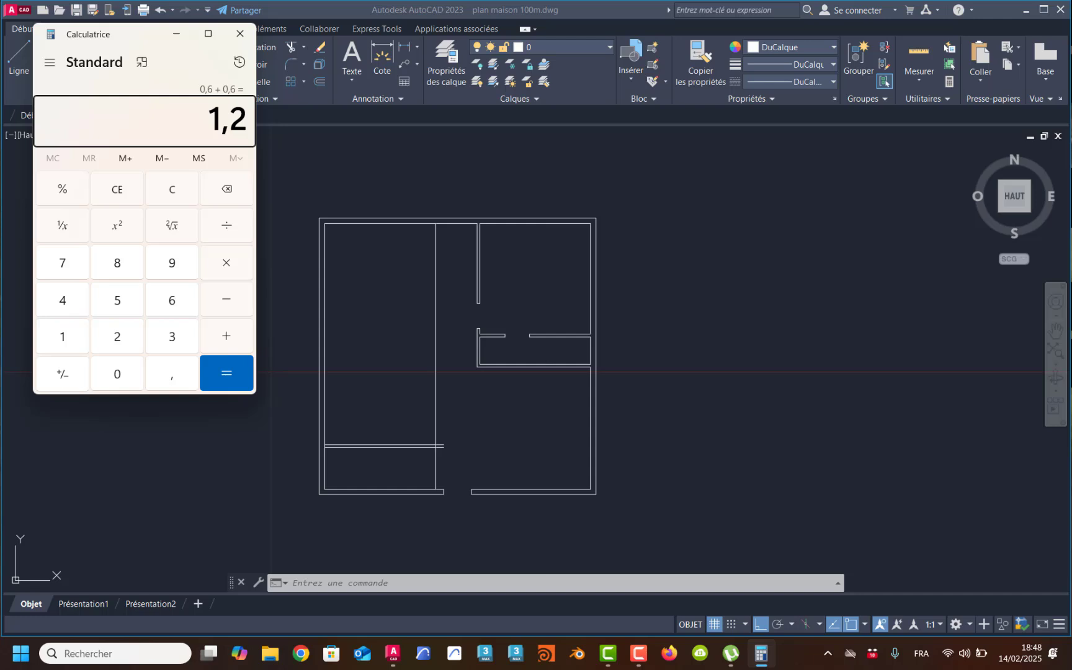
# Clear the calculator, compute 2.4 + 0.6, and close it to return to the plan
pyautogui.click(177, 189)
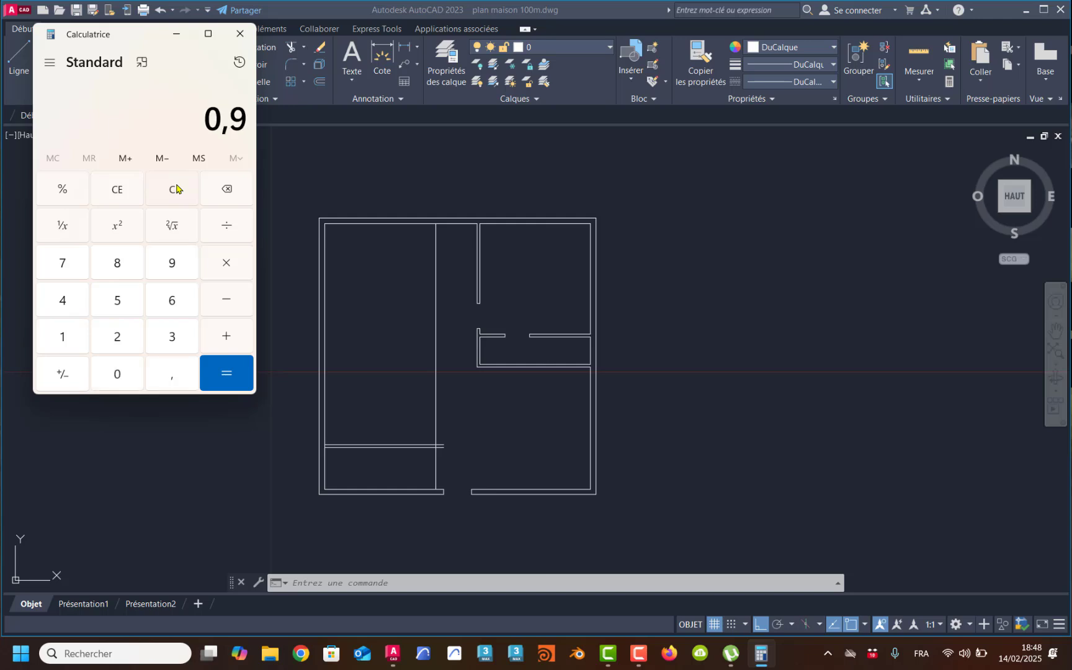
pyautogui.press('2')
pyautogui.press('Return')
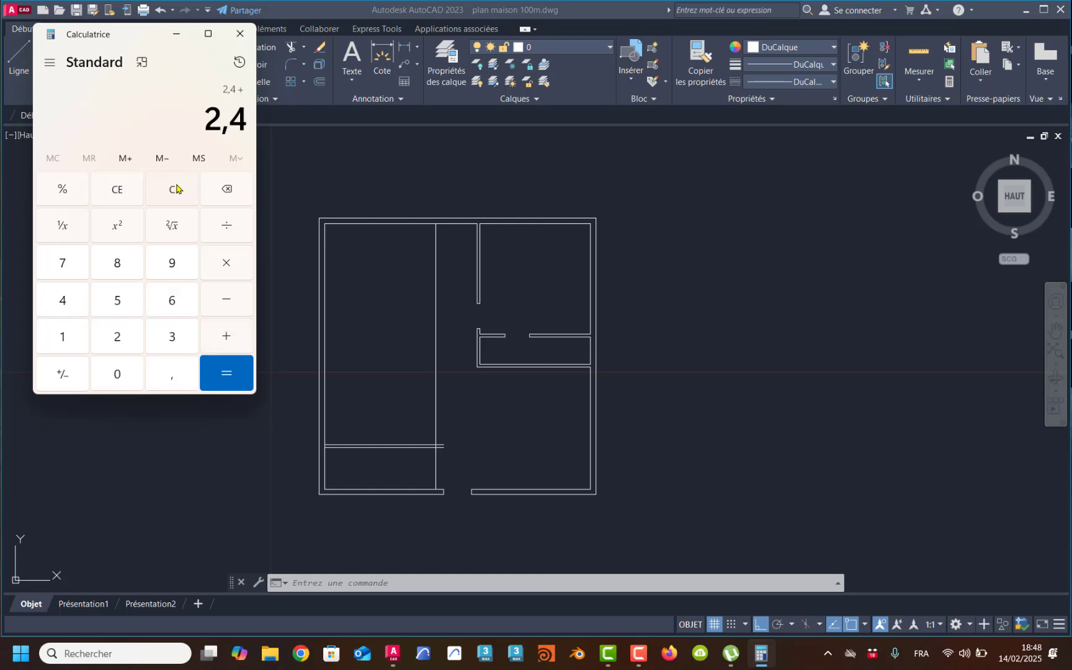
pyautogui.press('6')
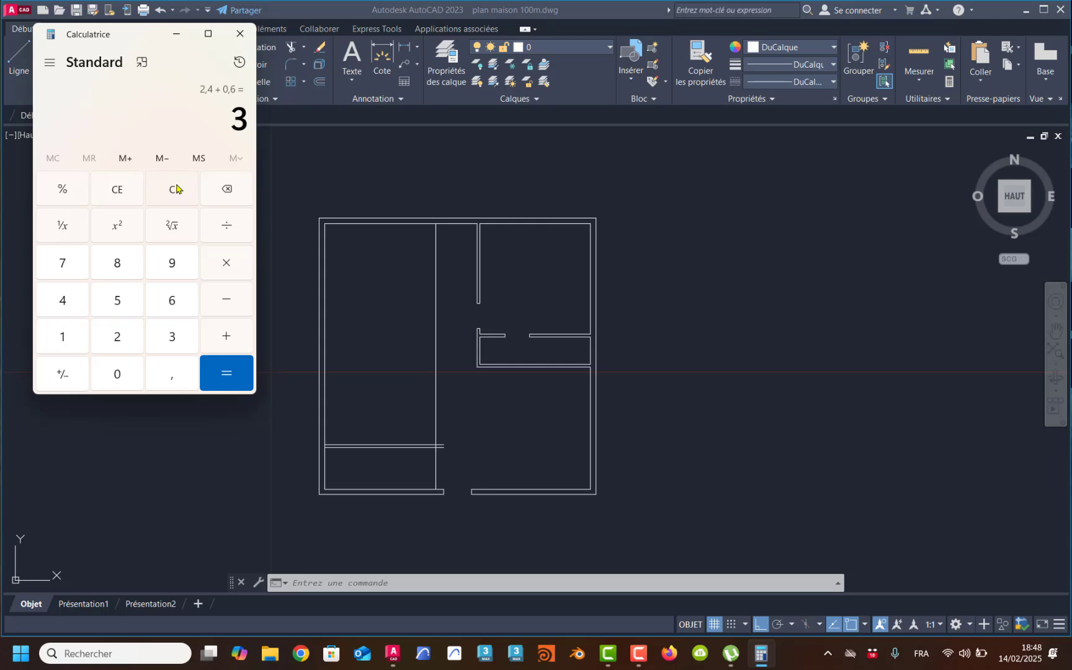
pyautogui.click(240, 33)
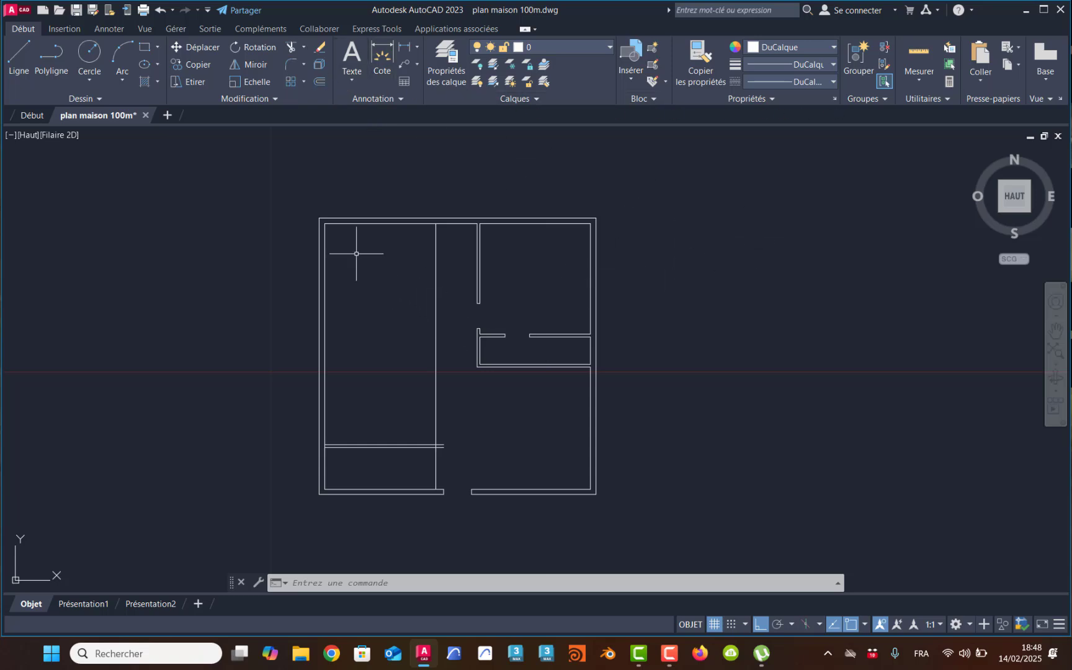
# Offset the north wall's inner line 3.5 southward into the west side of the plan
pyautogui.click(319, 81)
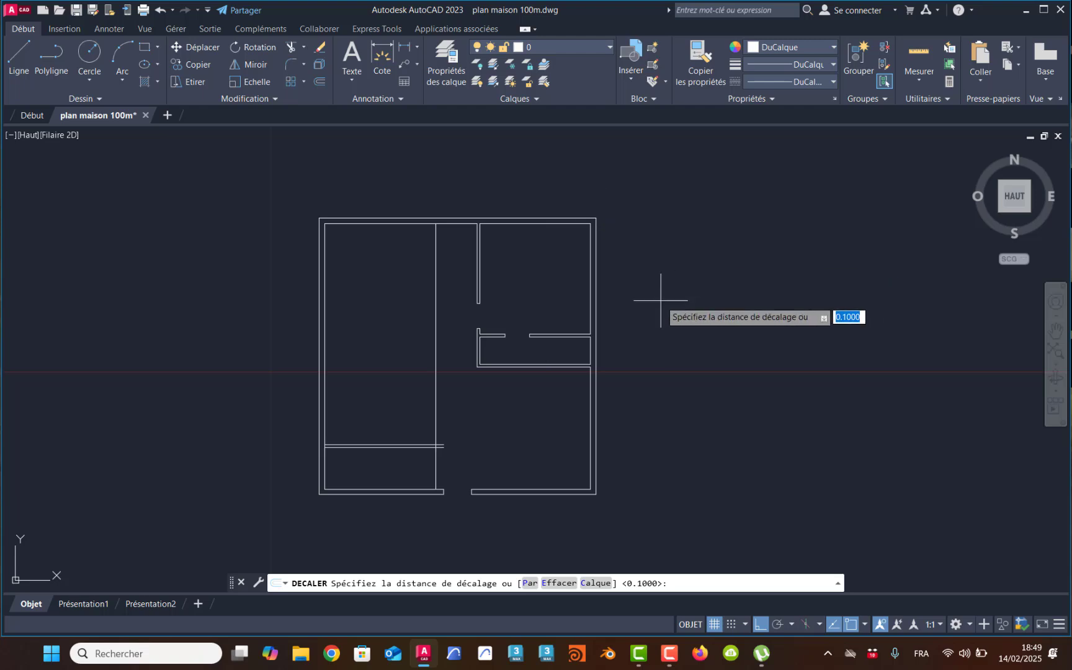
pyautogui.write('3.5')
pyautogui.press('Return')
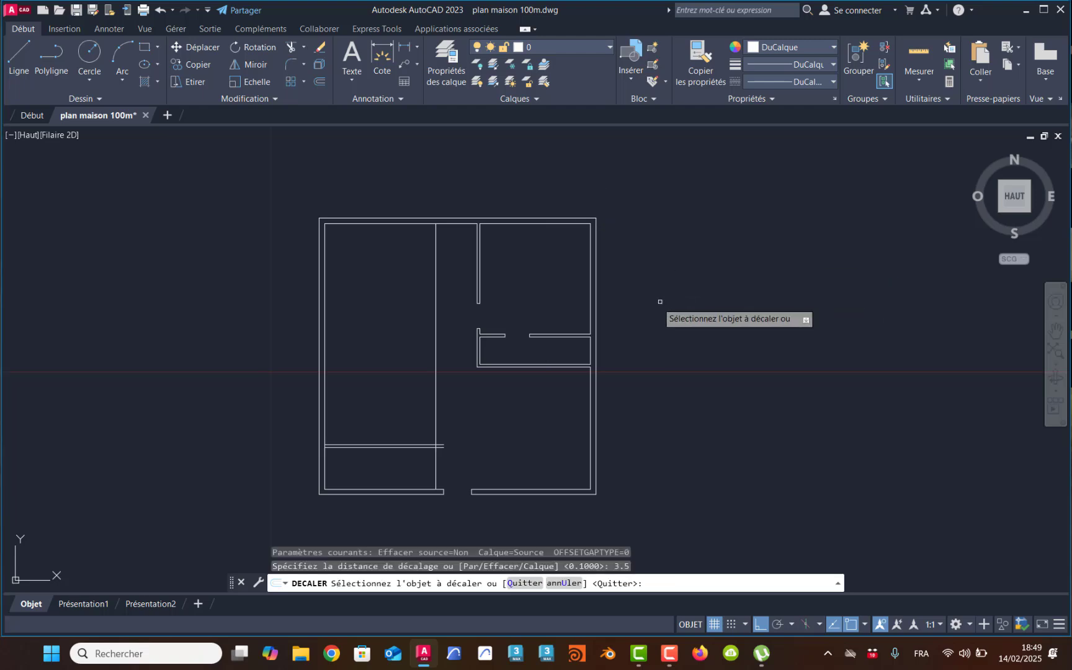
pyautogui.click(333, 226)
pyautogui.click(382, 393)
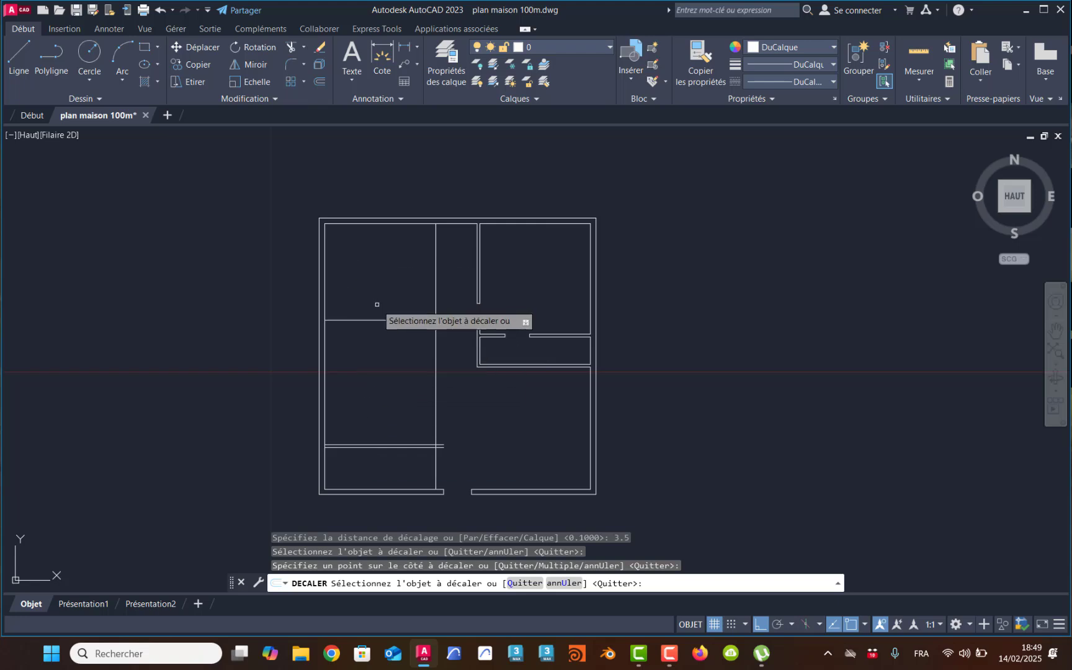
pyautogui.press('Return')
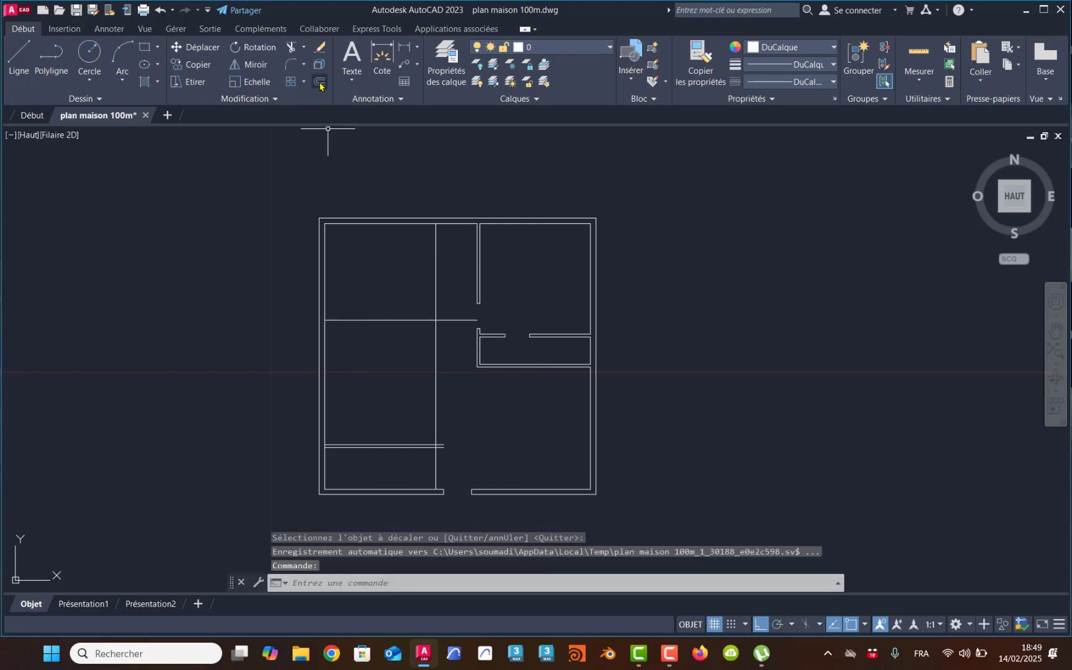
# Offset the new horizontal partition line 0.1 southward to give the partition its thickness
pyautogui.click(319, 82)
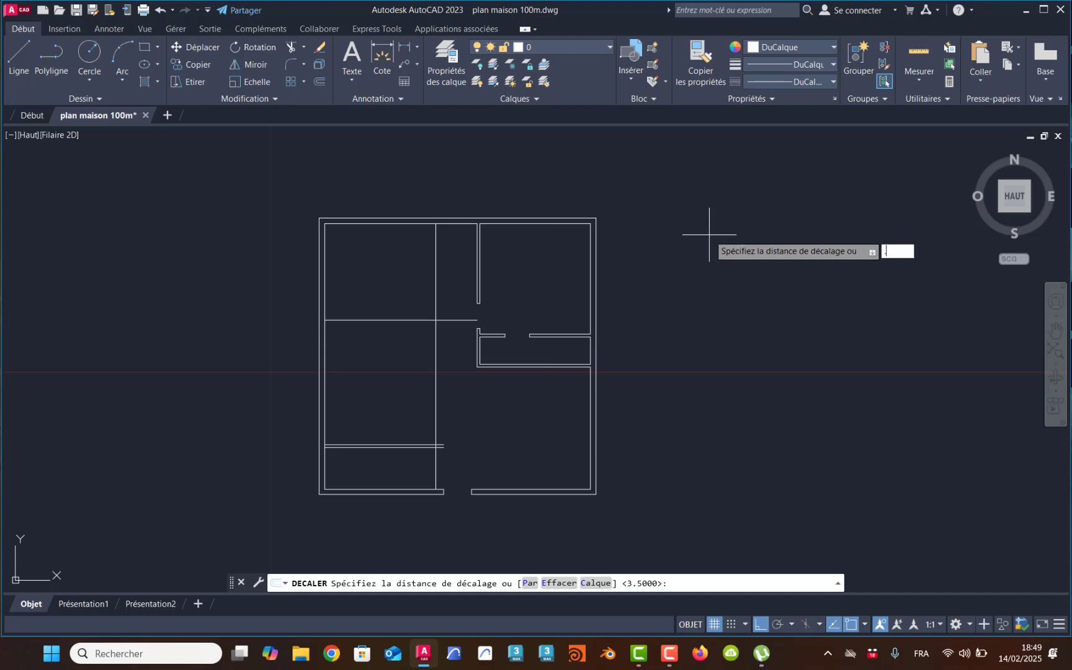
pyautogui.press('Return')
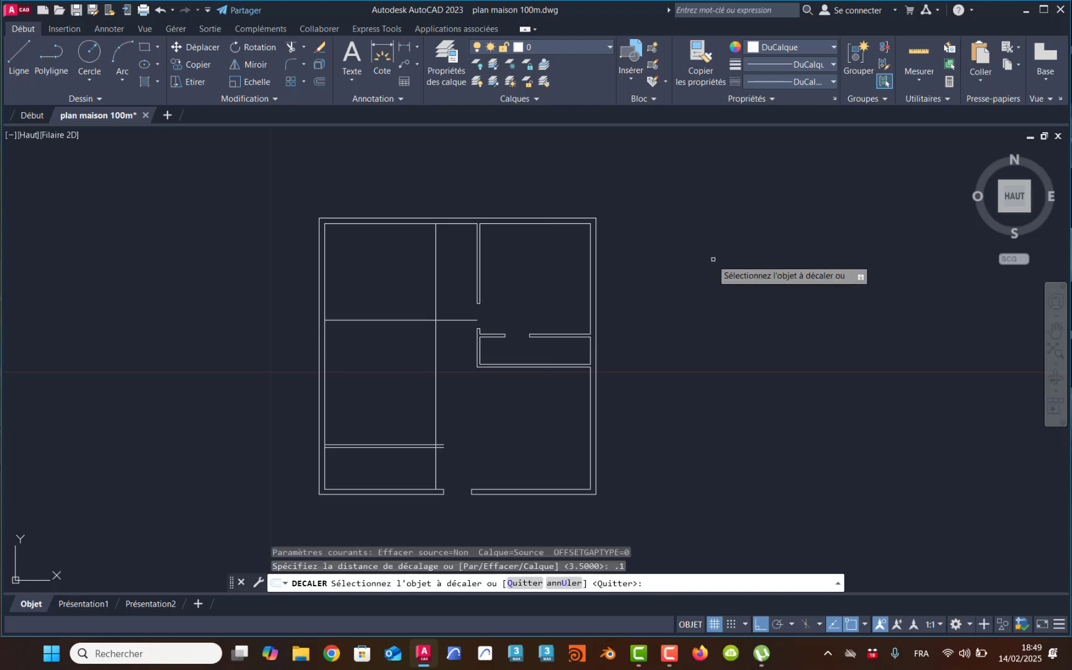
pyautogui.click(347, 325)
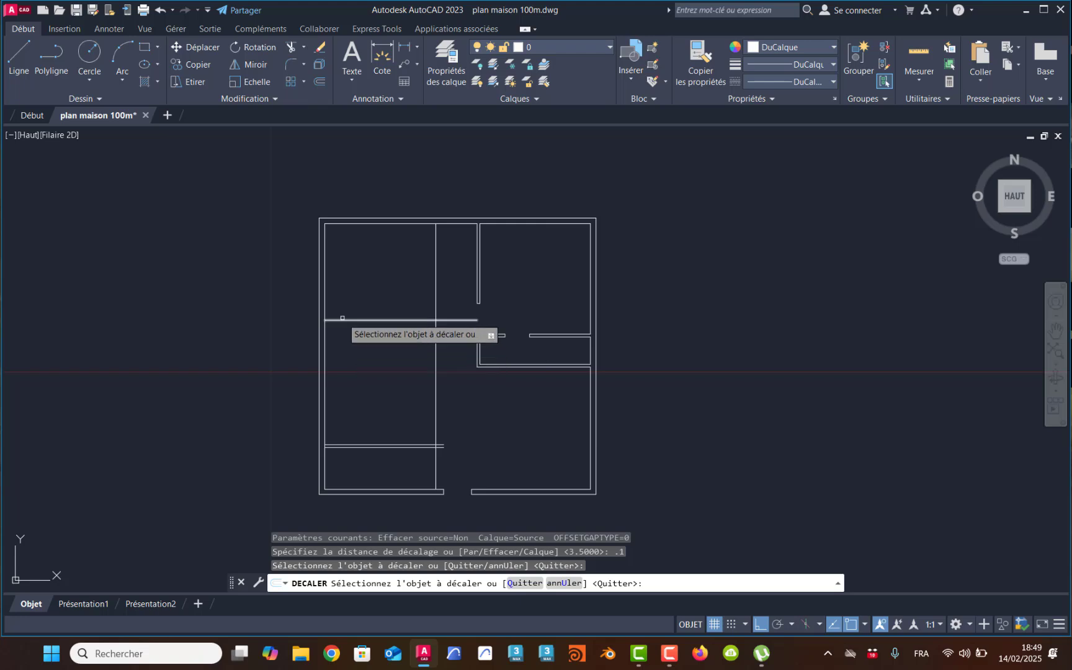
pyautogui.click(341, 317)
pyautogui.click(337, 321)
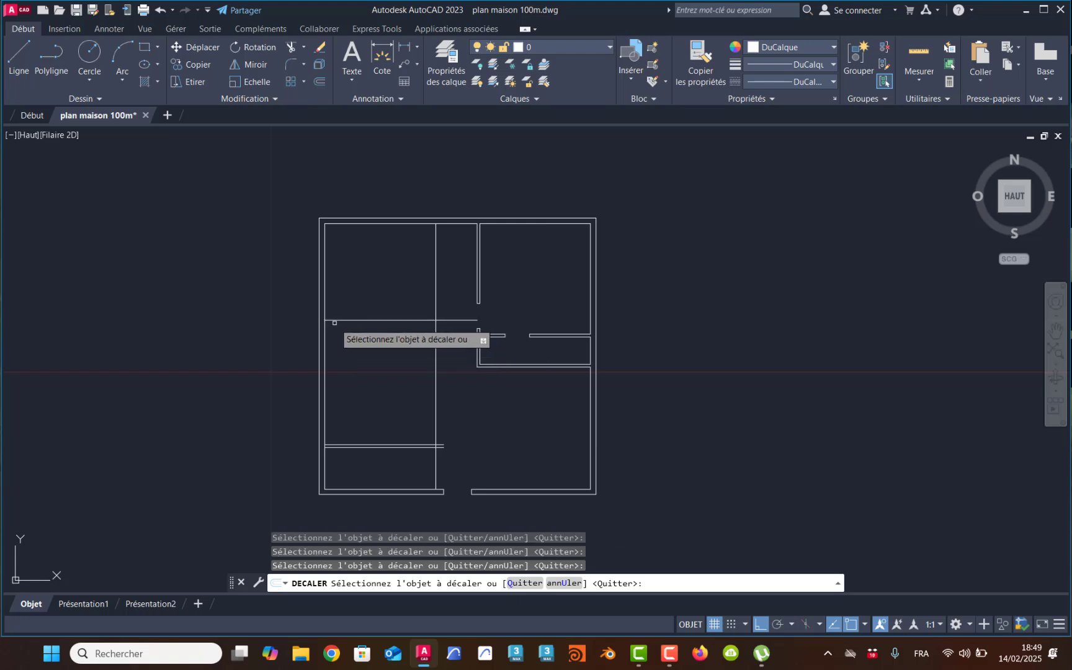
pyautogui.click(335, 320)
pyautogui.click(341, 341)
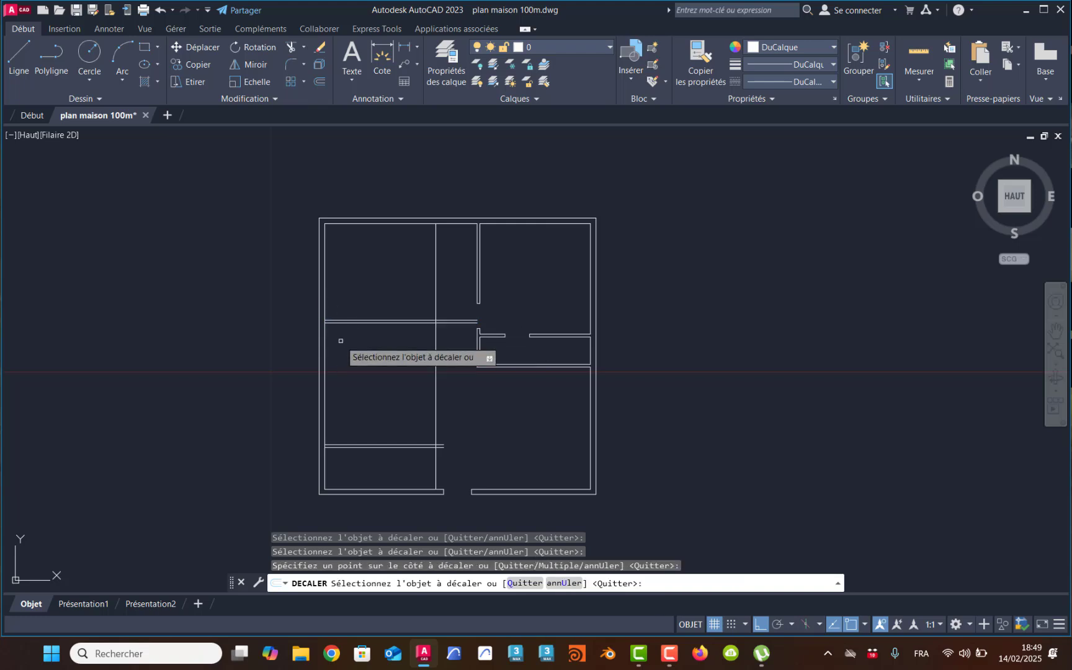
pyautogui.press('Return')
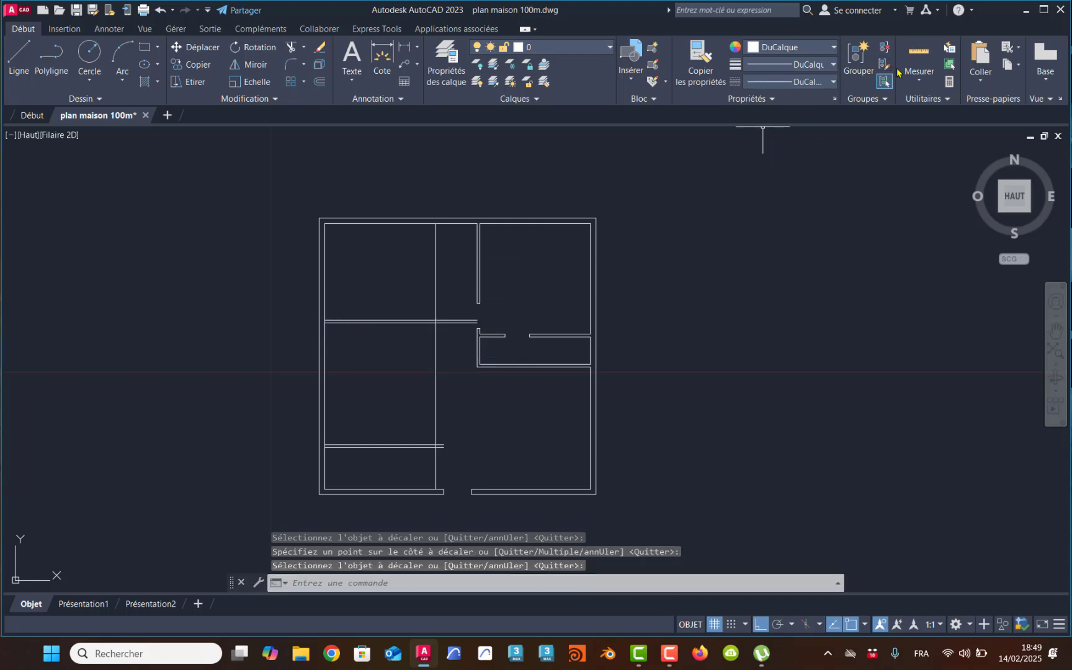
# Measure the middle west room between the two horizontal partitions with the quick measuring tool
pyautogui.click(918, 55)
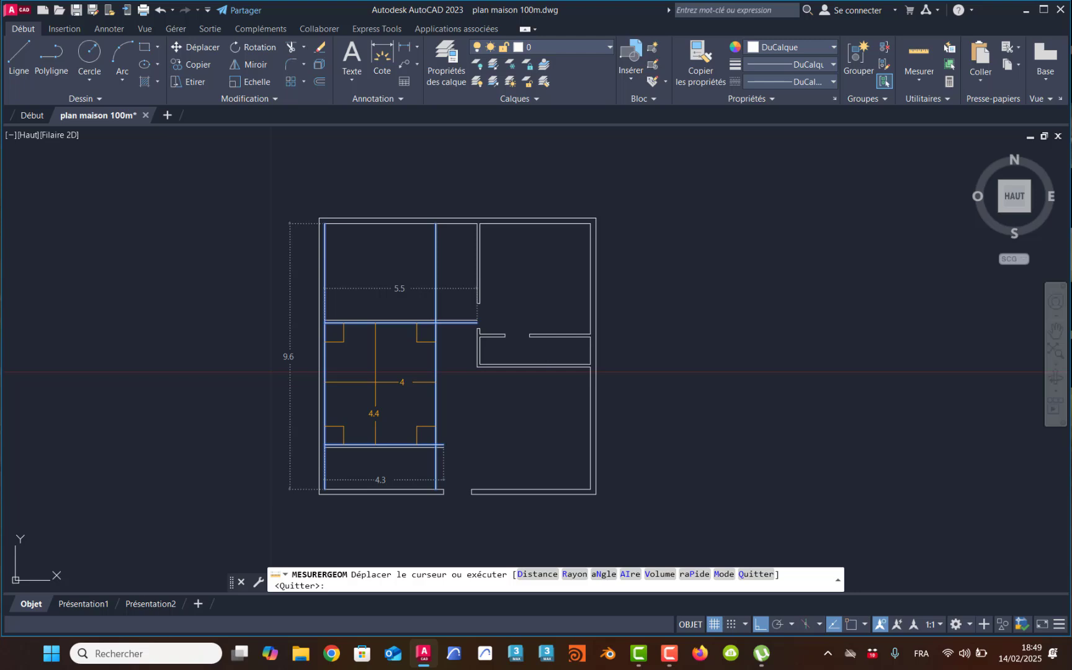
pyautogui.press('Escape')
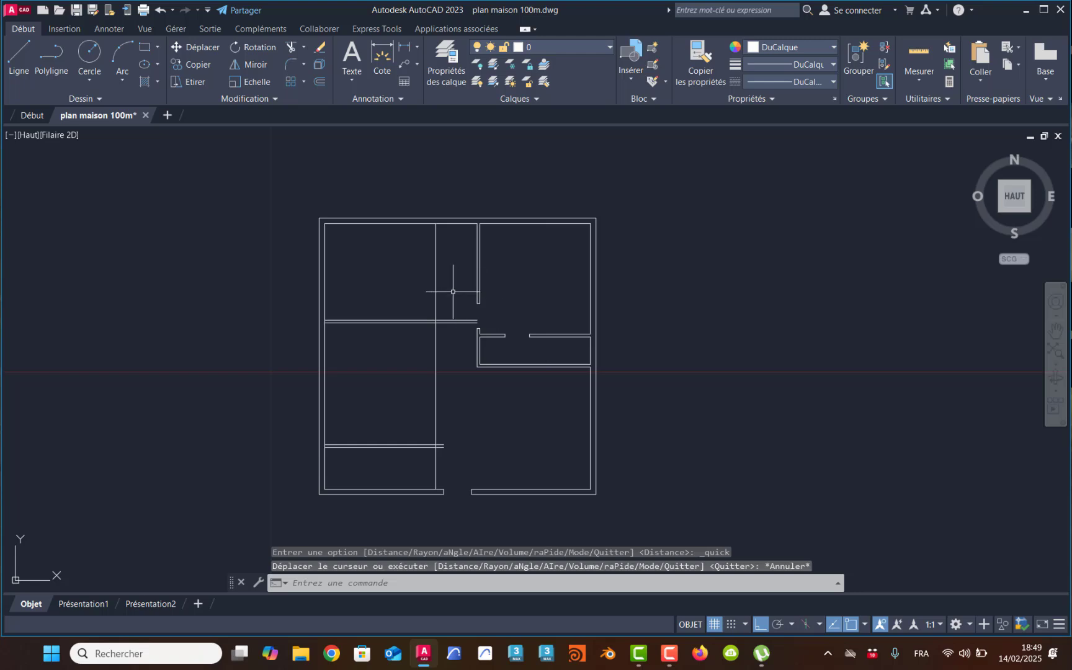
# Offset the long vertical partition line on the west side 0.1 eastward to give it thickness
pyautogui.scroll(4, 452, 292)
pyautogui.scroll(-2, 457, 292)
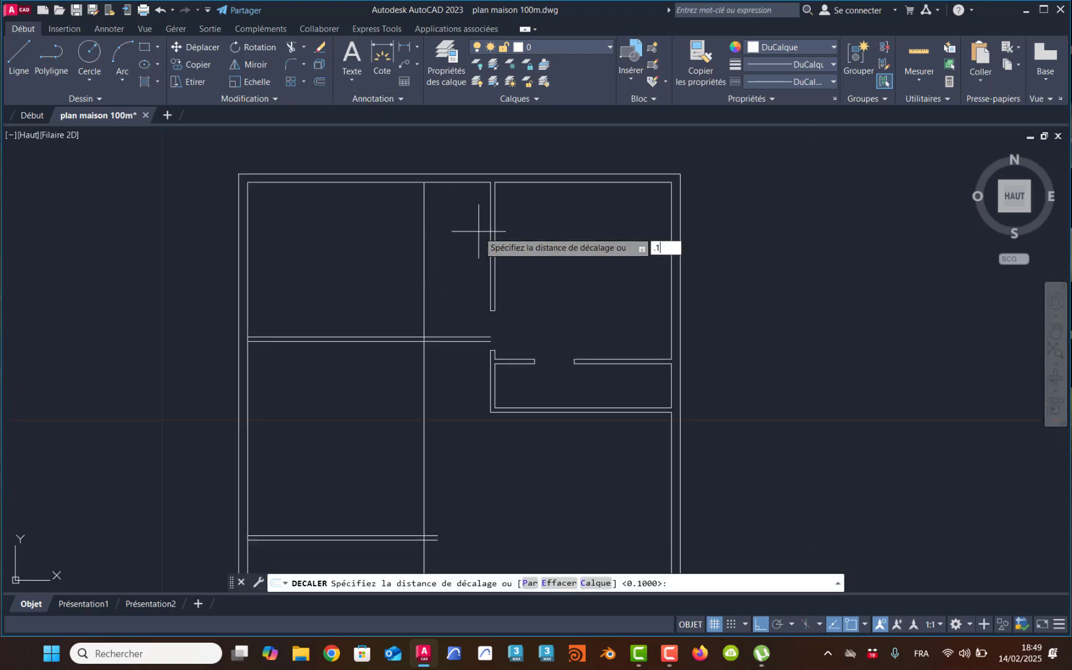
pyautogui.press('Return')
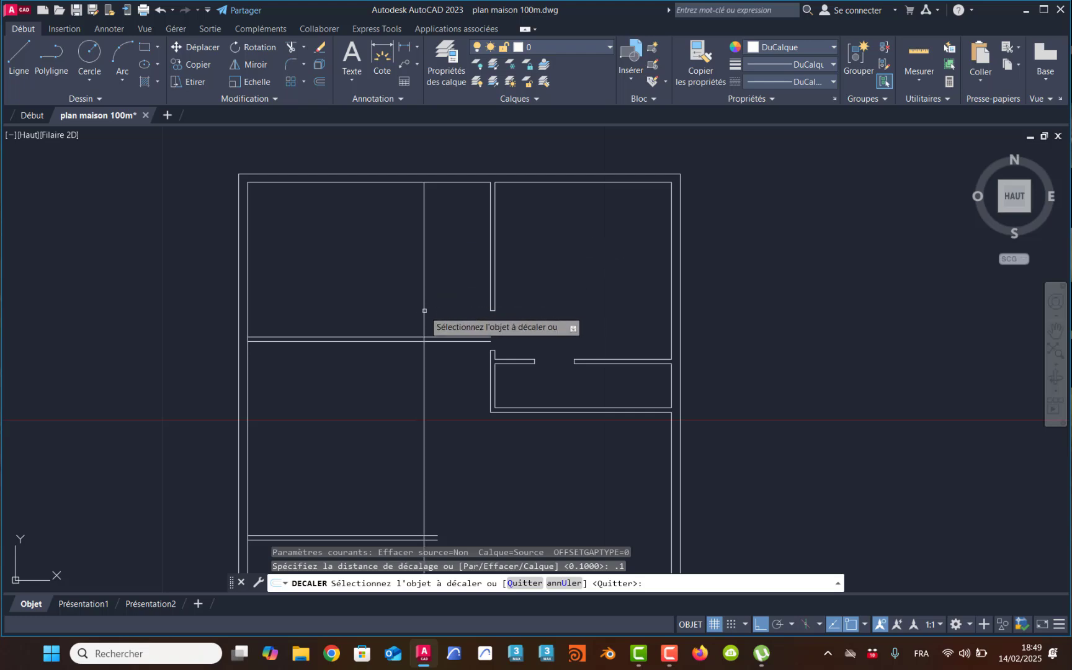
pyautogui.click(424, 310)
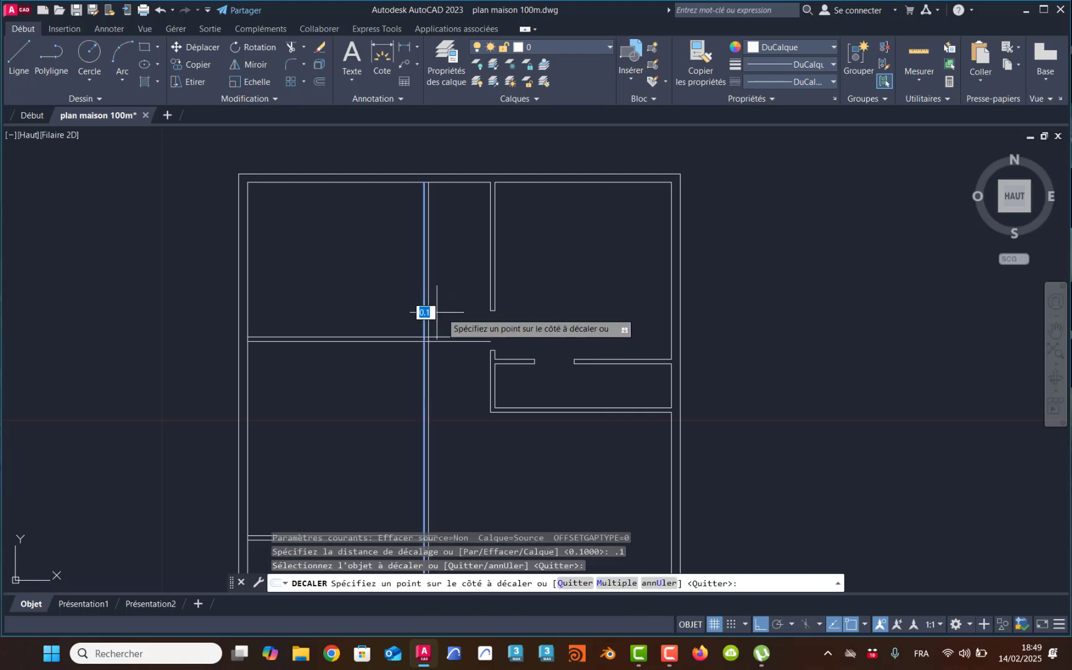
pyautogui.click(457, 309)
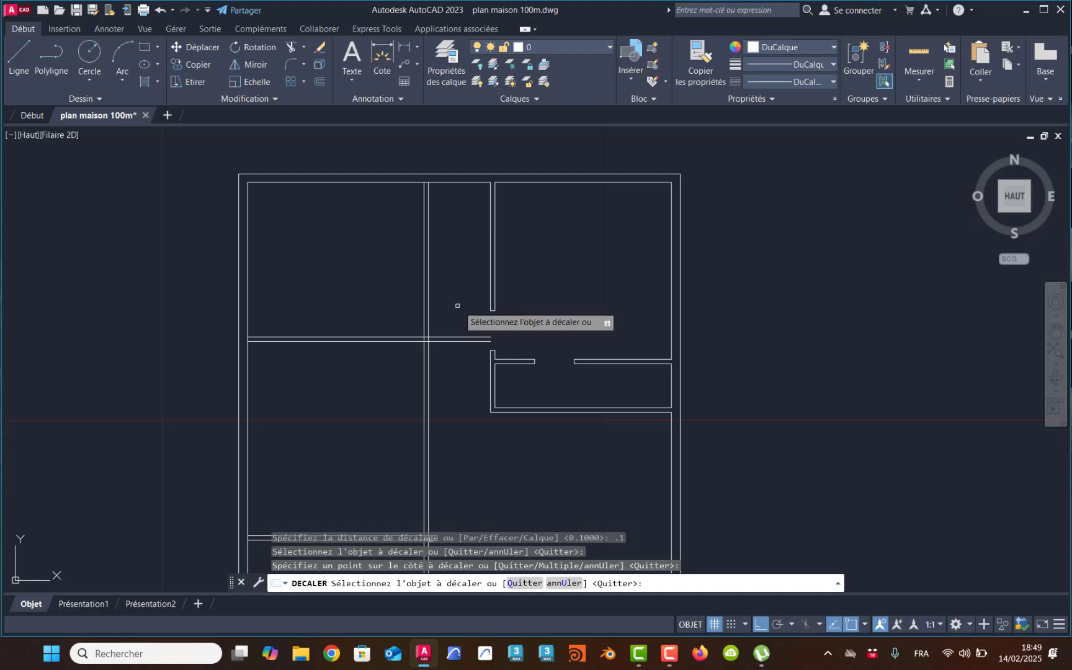
pyautogui.moveTo(451, 380)
pyautogui.mouseDown(button='middle')
pyautogui.moveTo(411, 210)
pyautogui.moveTo(434, 301)
pyautogui.moveTo(421, 347)
pyautogui.moveTo(446, 426)
pyautogui.mouseUp(button='middle')
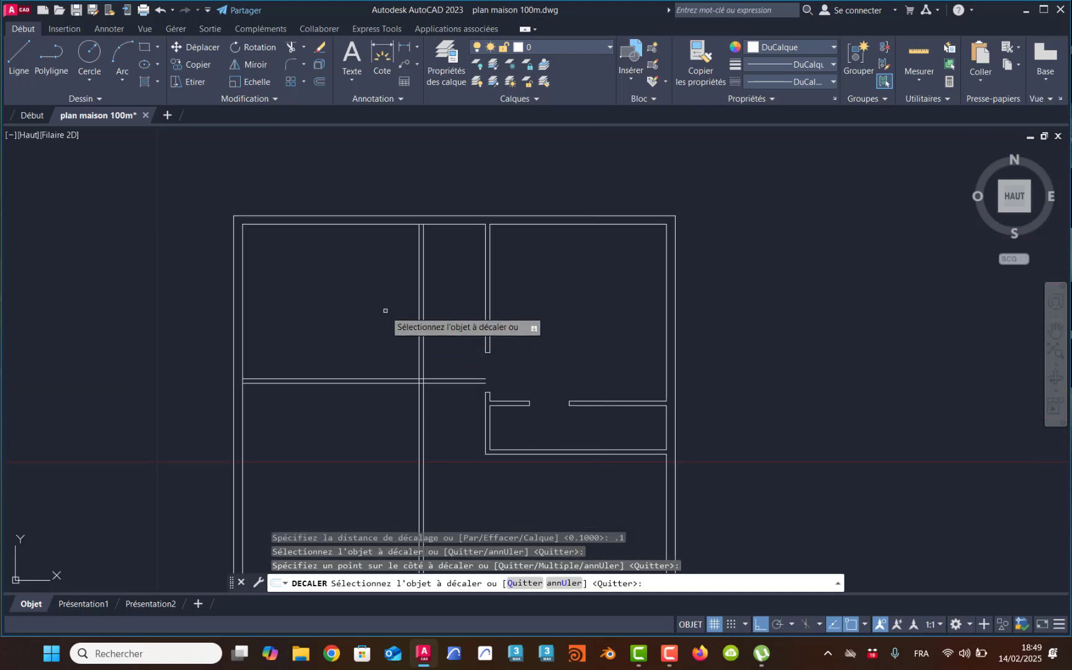
pyautogui.moveTo(416, 285); pyautogui.dragTo(419, 254, button='middle')
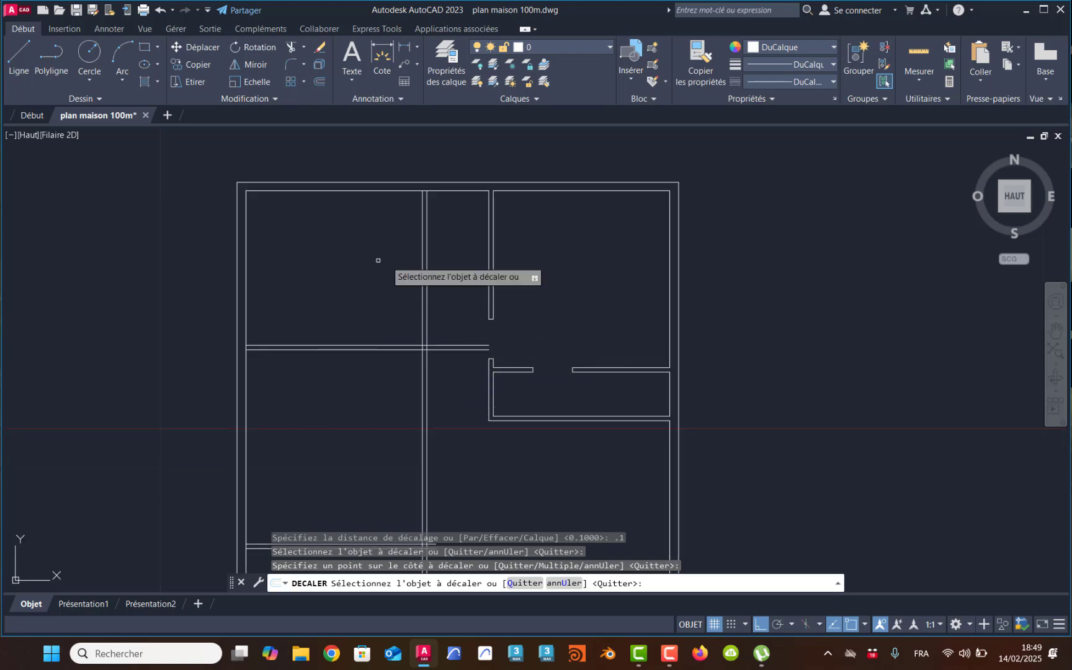
pyautogui.moveTo(413, 341); pyautogui.dragTo(418, 316, button='middle')
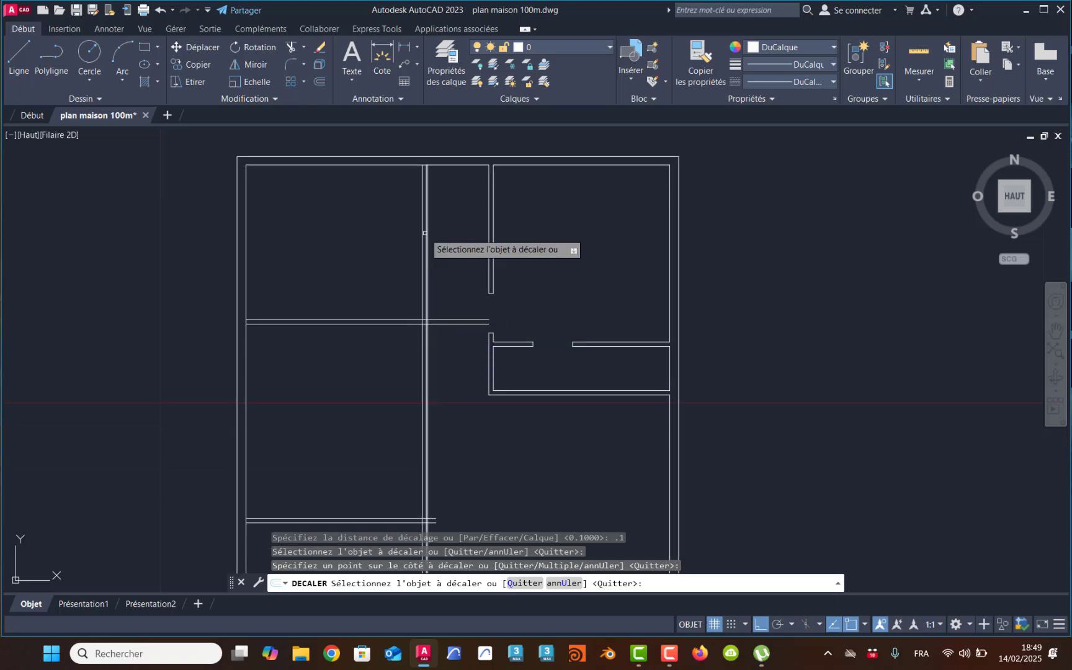
pyautogui.click(295, 65)
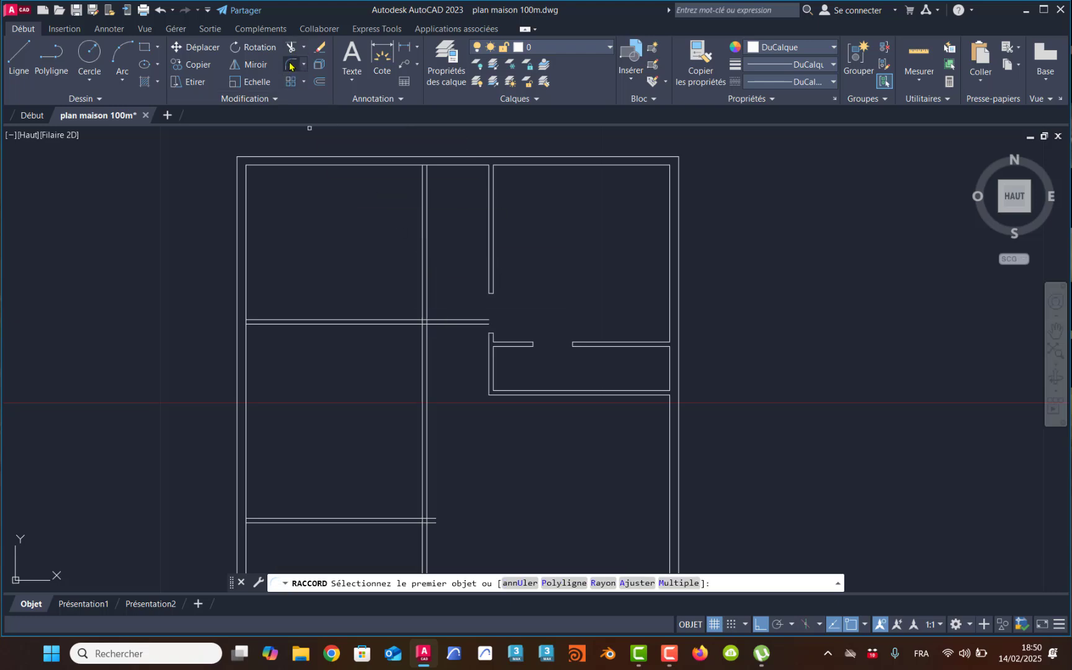
pyautogui.scroll(9, 416, 304)
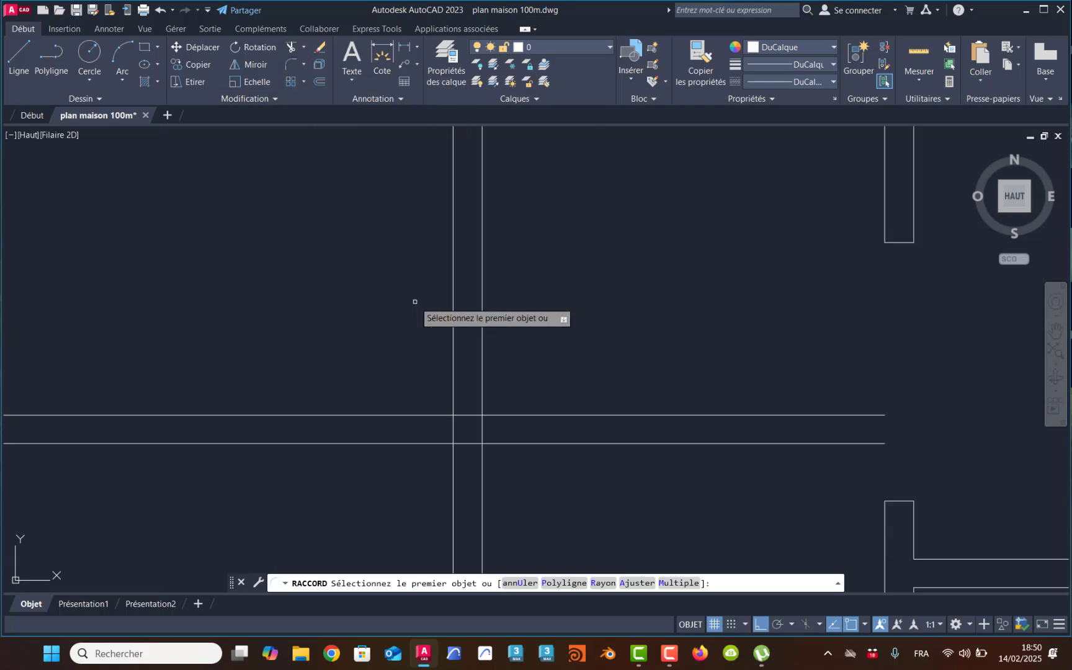
pyautogui.scroll(-9, 490, 404)
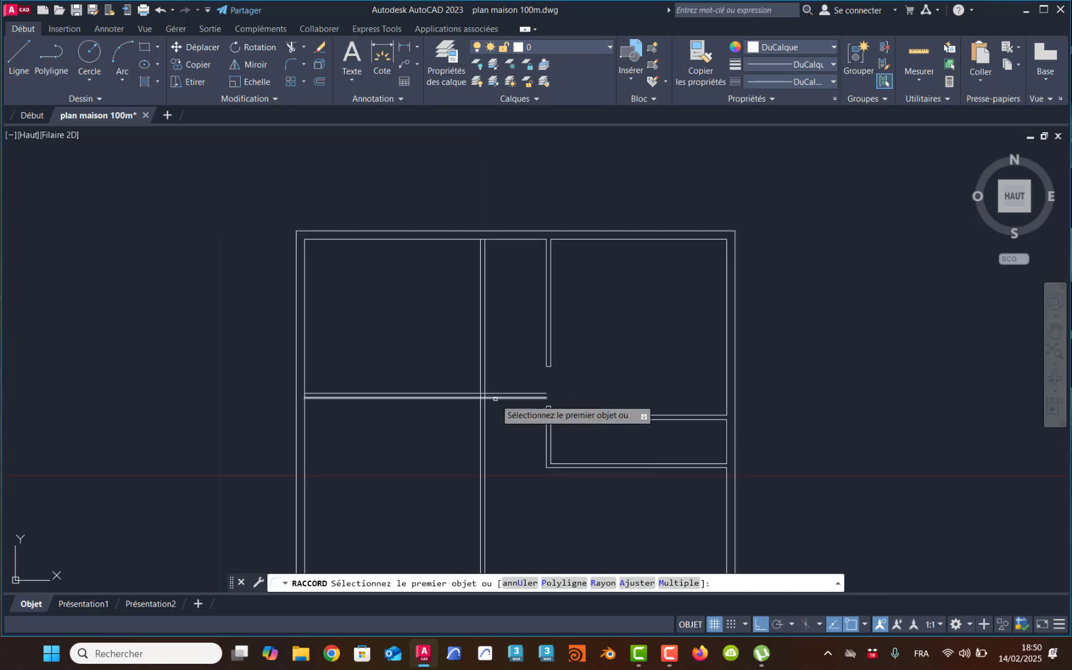
pyautogui.moveTo(497, 402); pyautogui.dragTo(459, 397, button='middle')
pyautogui.scroll(2, 455, 387)
pyautogui.scroll(2, 454, 388)
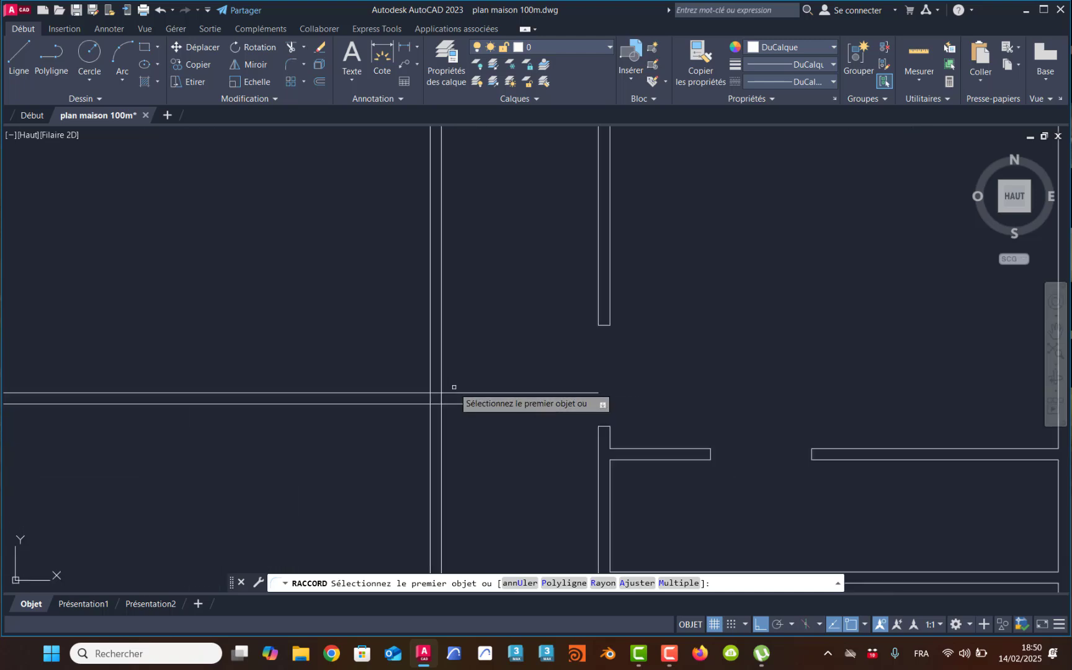
pyautogui.scroll(-2, 453, 387)
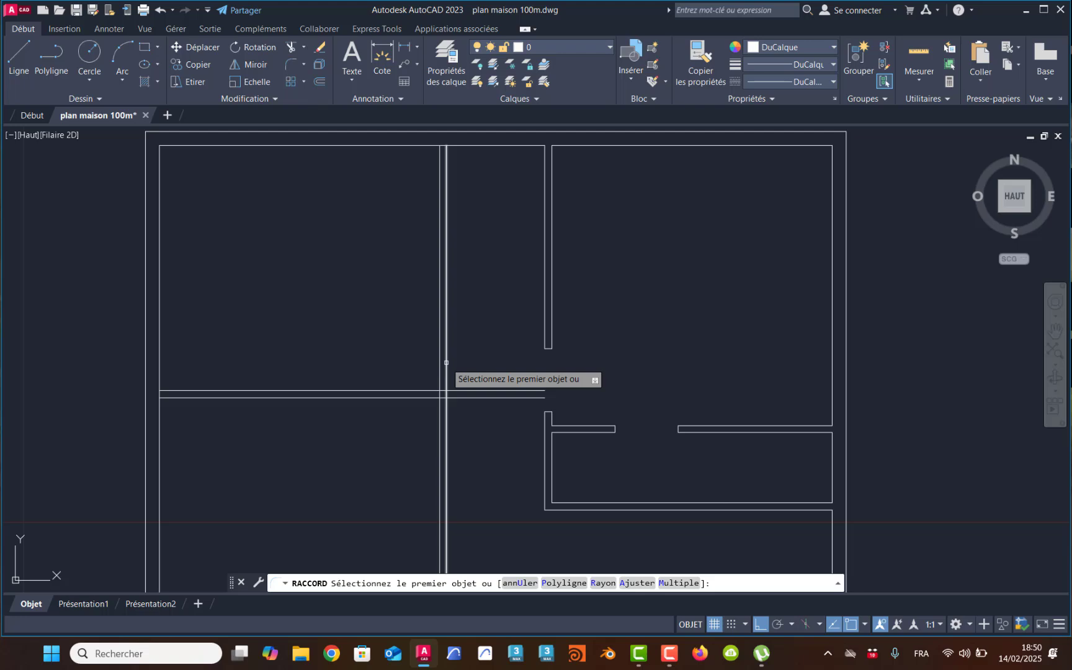
# Trim both lines of the northern horizontal partition where they project east of the long vertical partition
pyautogui.click(302, 54)
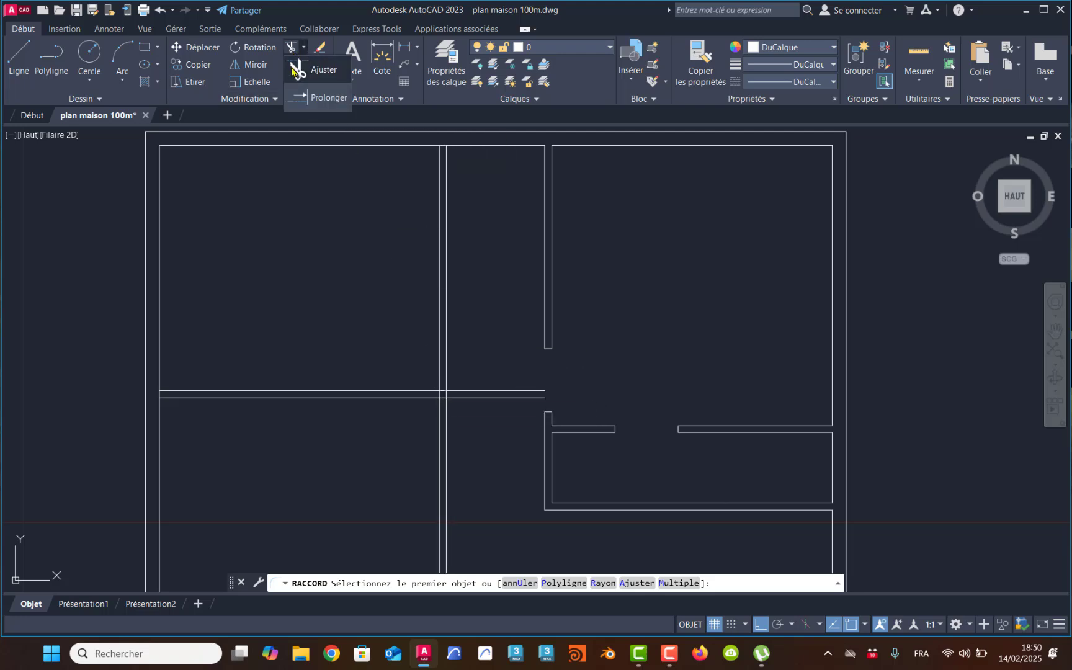
pyautogui.click(296, 70)
pyautogui.click(473, 340)
pyautogui.click(482, 447)
pyautogui.press('Return')
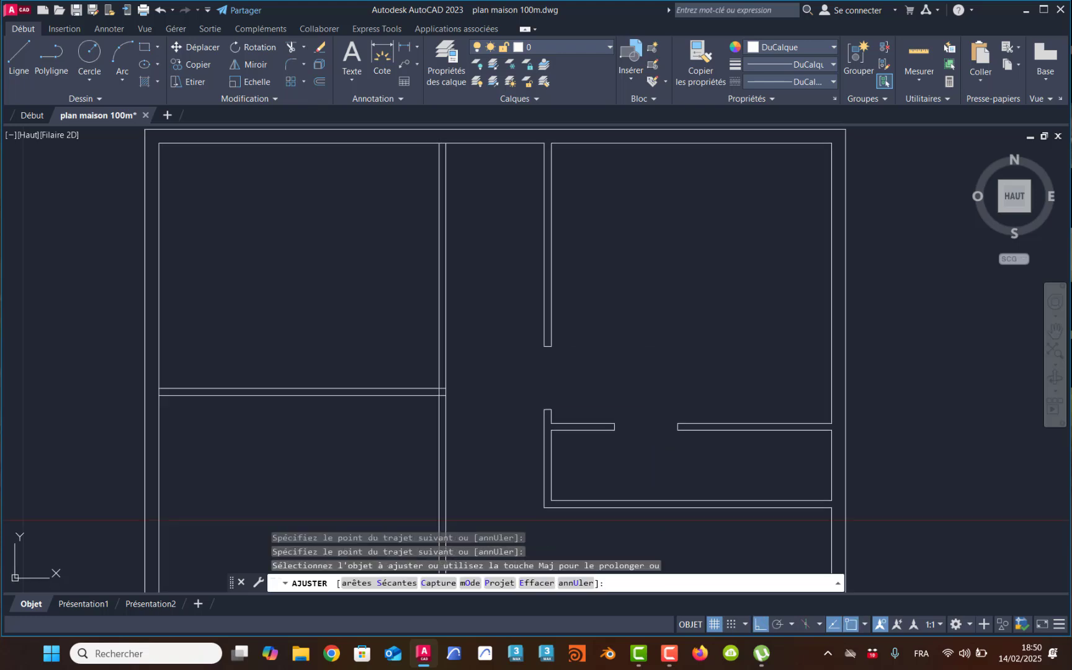
# Trim the southern horizontal partition's line ends that project past the vertical partition's east face
pyautogui.scroll(5, 435, 372)
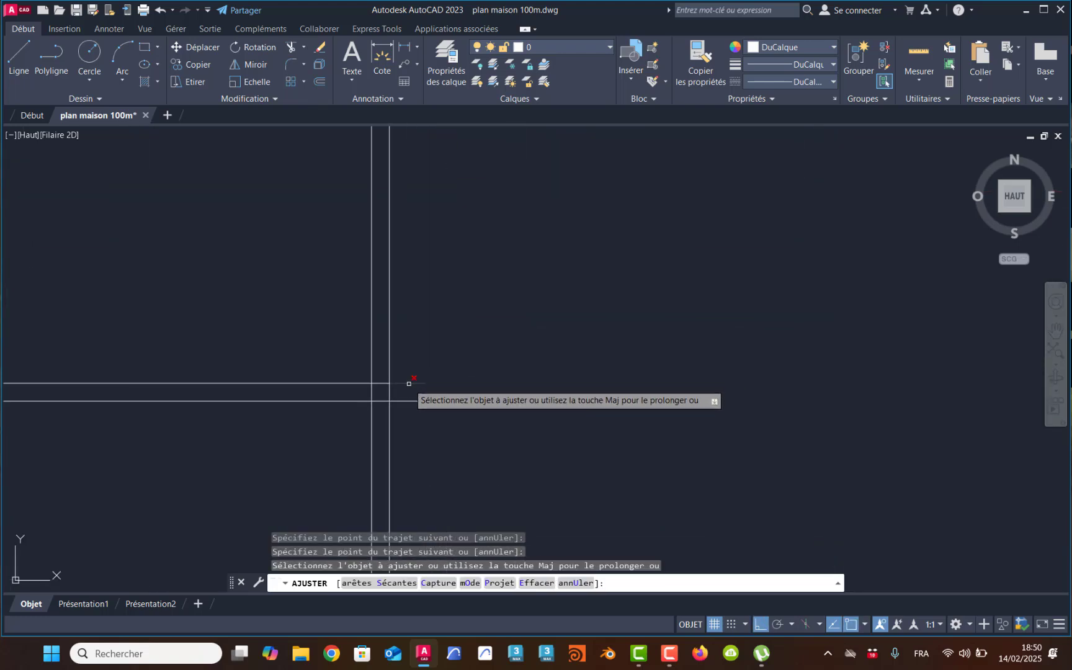
pyautogui.scroll(-5, 412, 400)
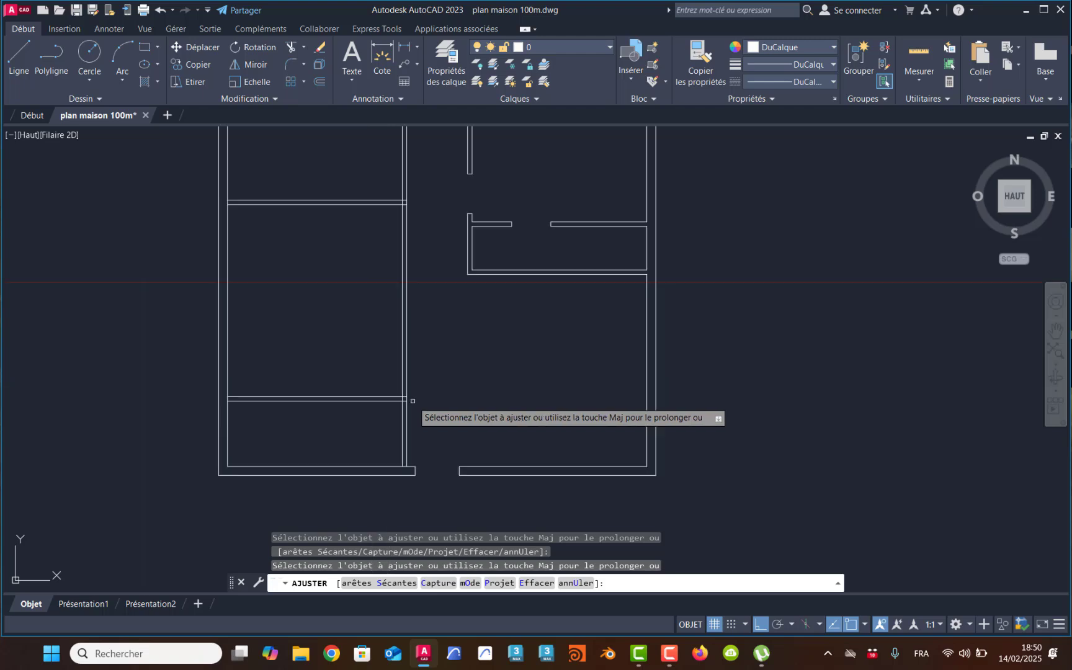
pyautogui.scroll(5, 403, 408)
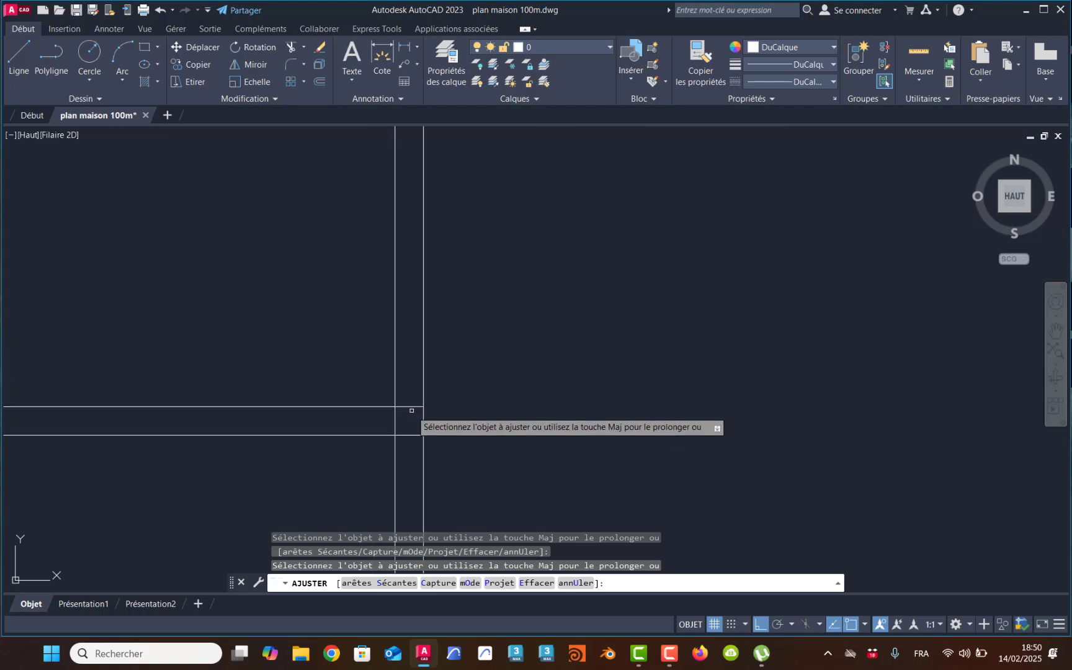
pyautogui.scroll(-6, 411, 410)
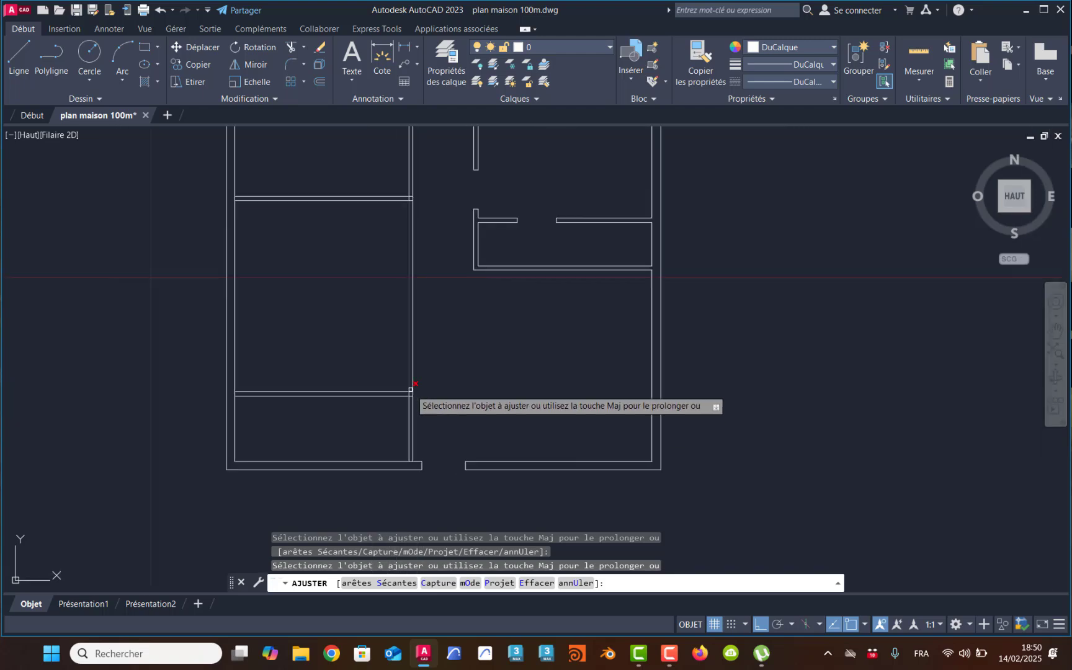
pyautogui.scroll(-4, 426, 320)
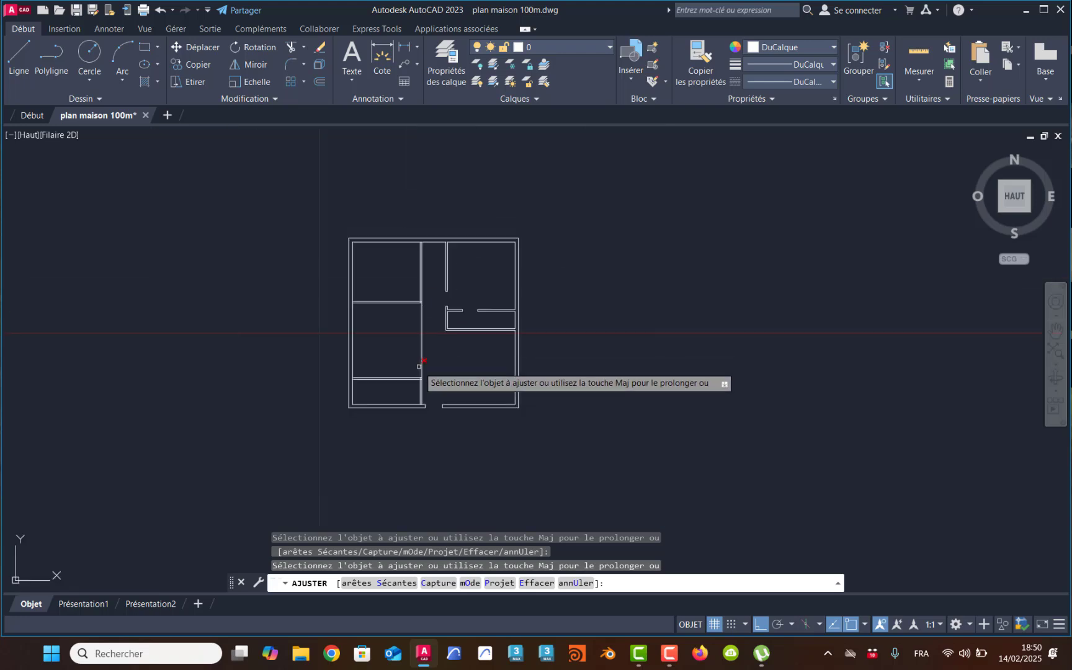
# Offset the inner line of the south exterior wall, west of the entrance opening, 0.1 northward
pyautogui.scroll(4, 388, 378)
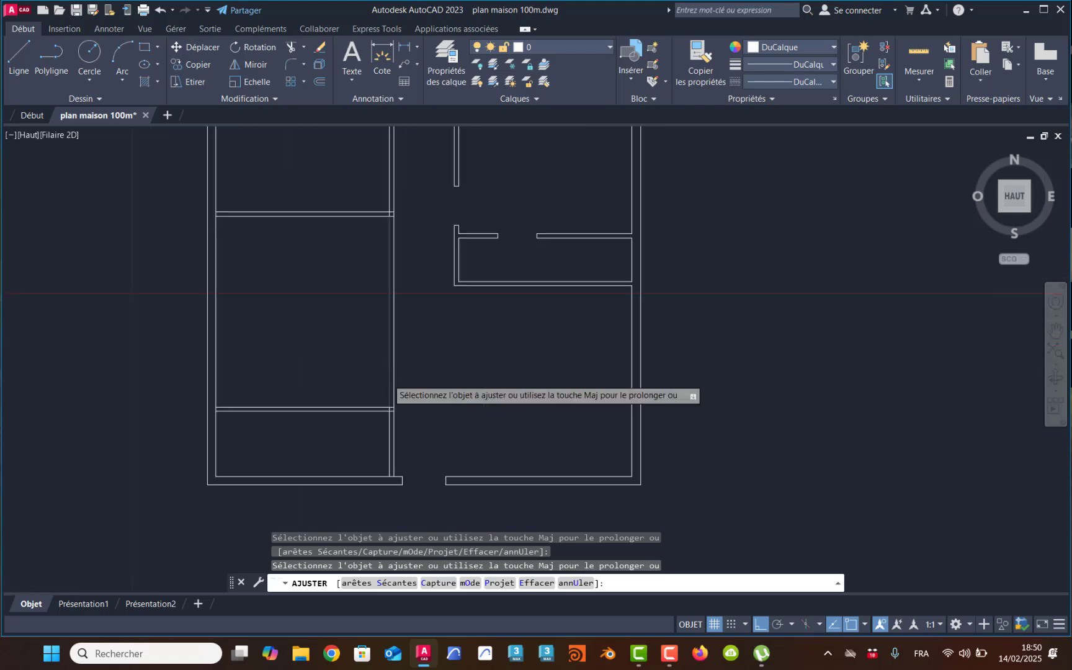
pyautogui.scroll(4, 353, 404)
pyautogui.press('Escape')
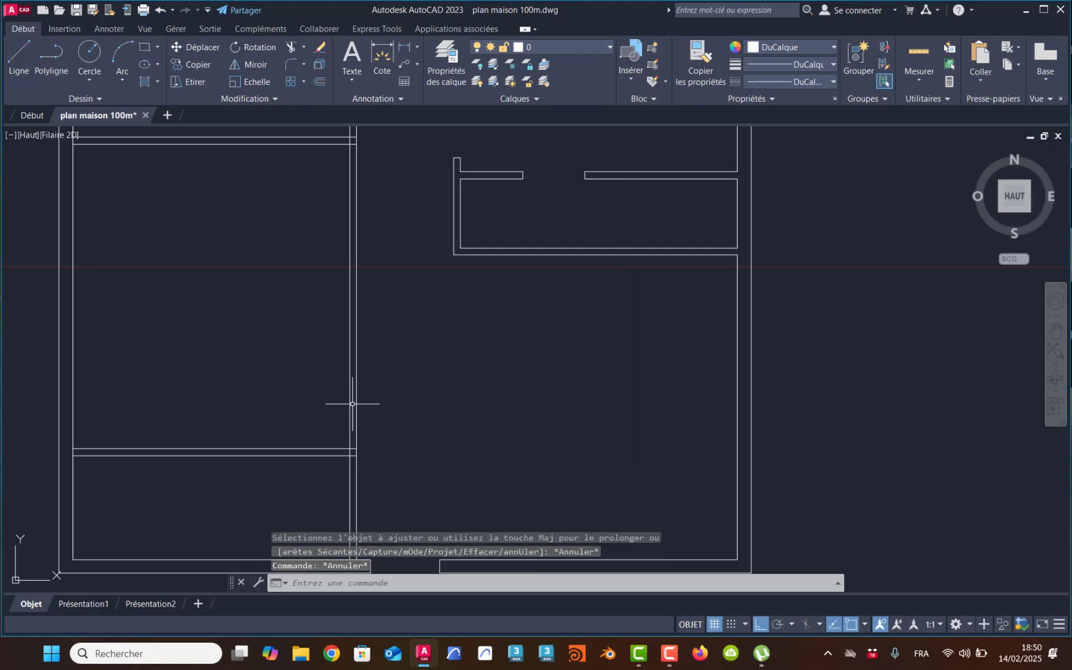
pyautogui.scroll(-5, 351, 409)
pyautogui.scroll(4, 310, 415)
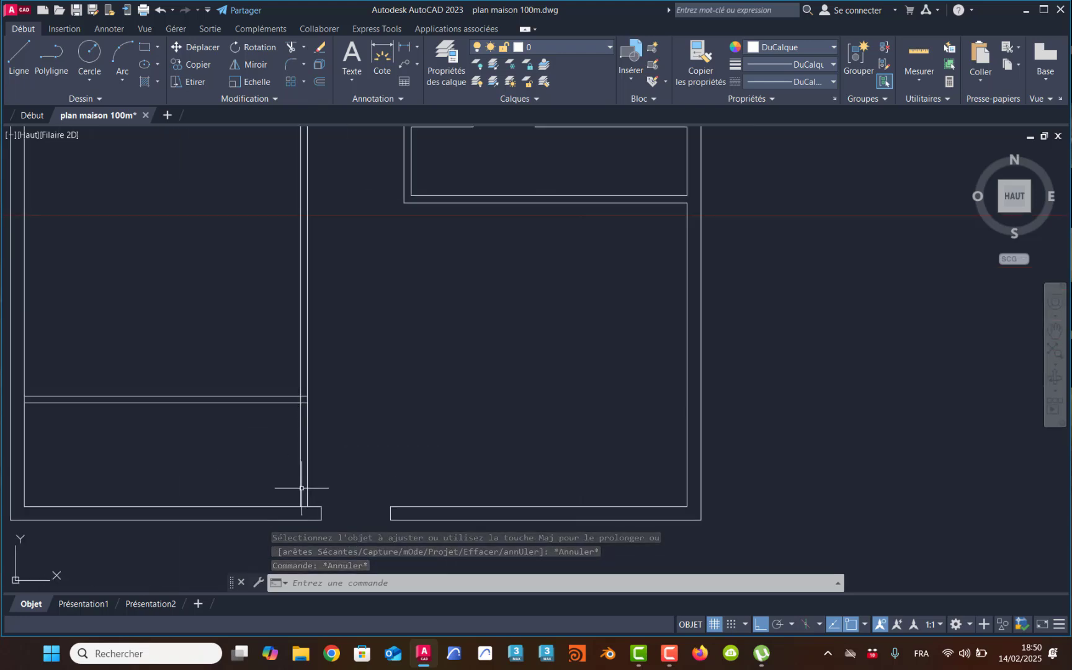
pyautogui.moveTo(298, 497); pyautogui.dragTo(295, 460, button='middle')
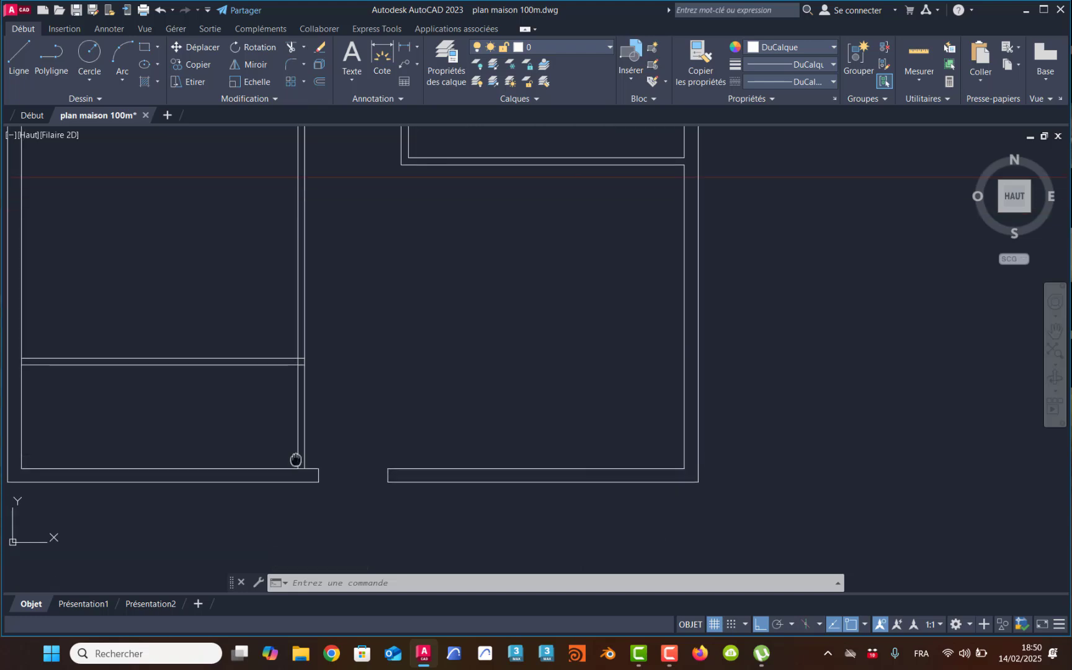
pyautogui.scroll(2, 311, 470)
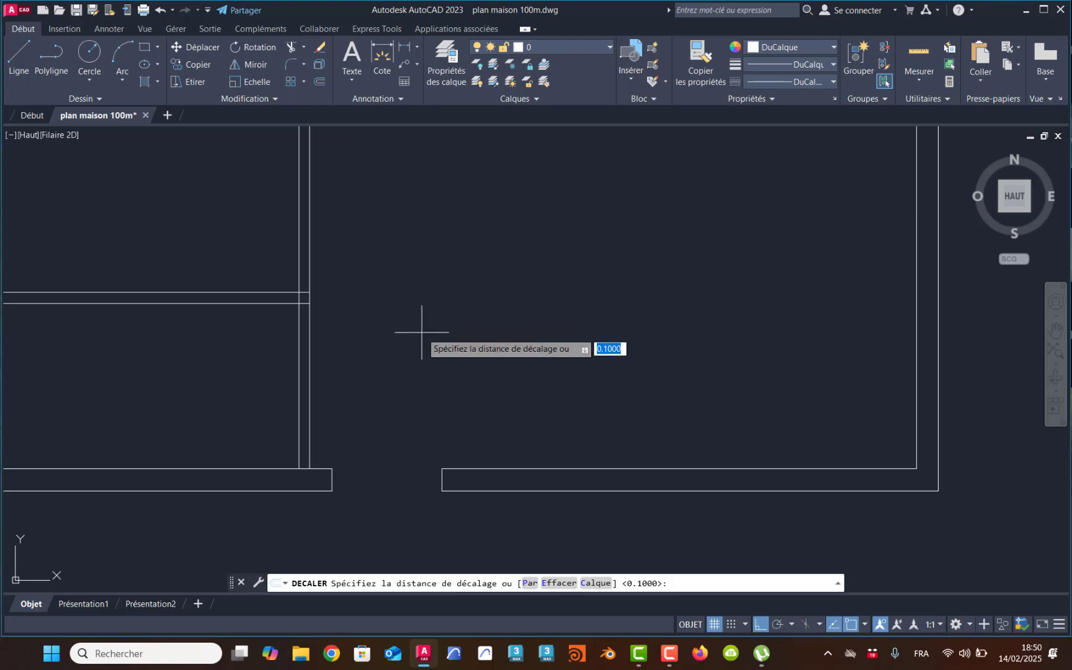
pyautogui.press('Return')
pyautogui.scroll(2, 406, 359)
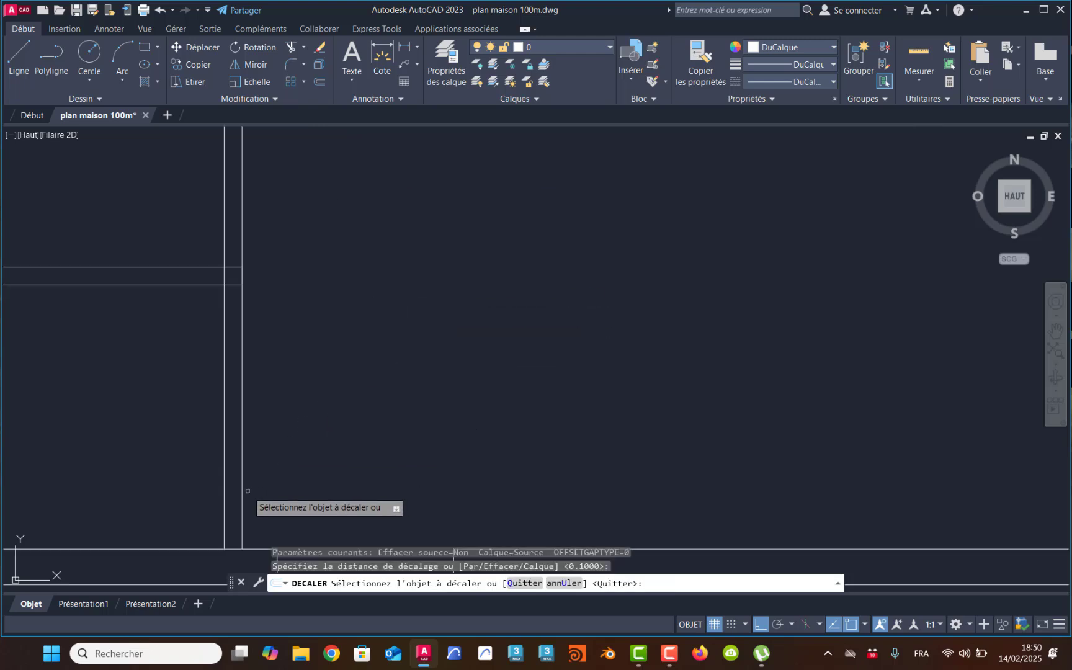
pyautogui.moveTo(248, 490); pyautogui.dragTo(322, 373, button='middle')
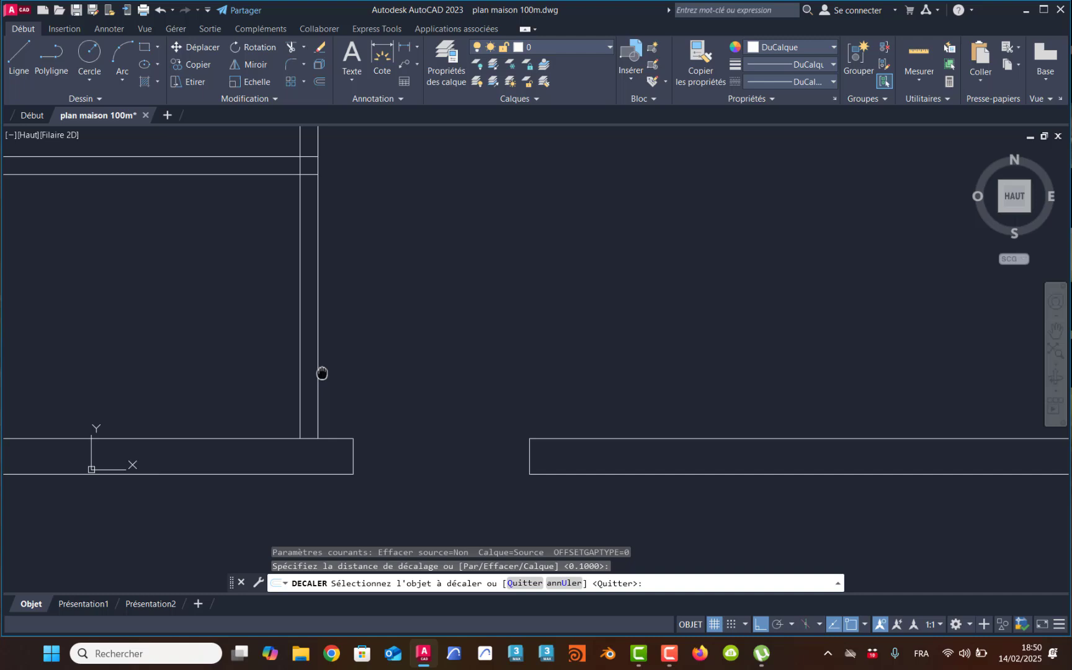
pyautogui.click(254, 436)
pyautogui.click(268, 414)
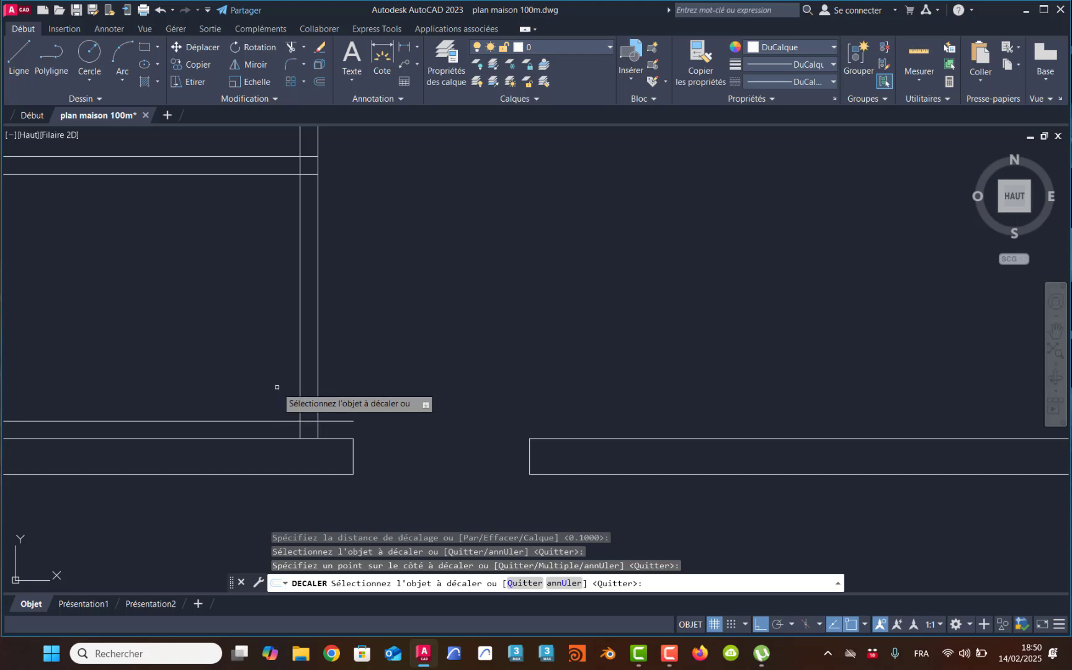
pyautogui.click(669, 652)
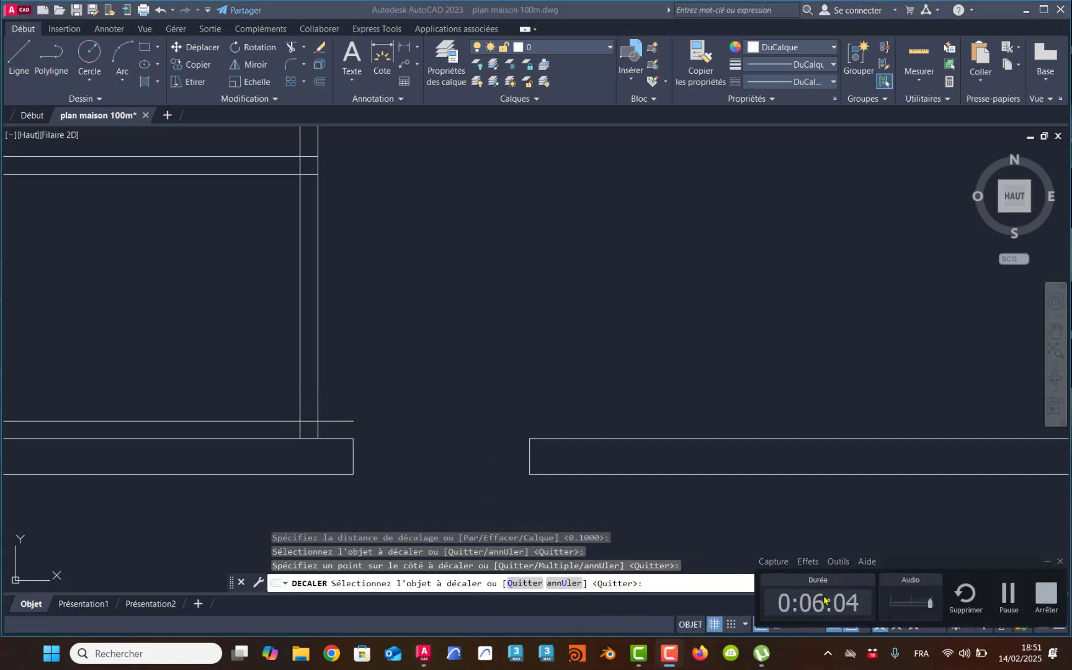
pyautogui.click(1006, 594)
# Offset the new line just above the south wall 0.9 northward to mark the southwest room's door width
pyautogui.click(319, 82)
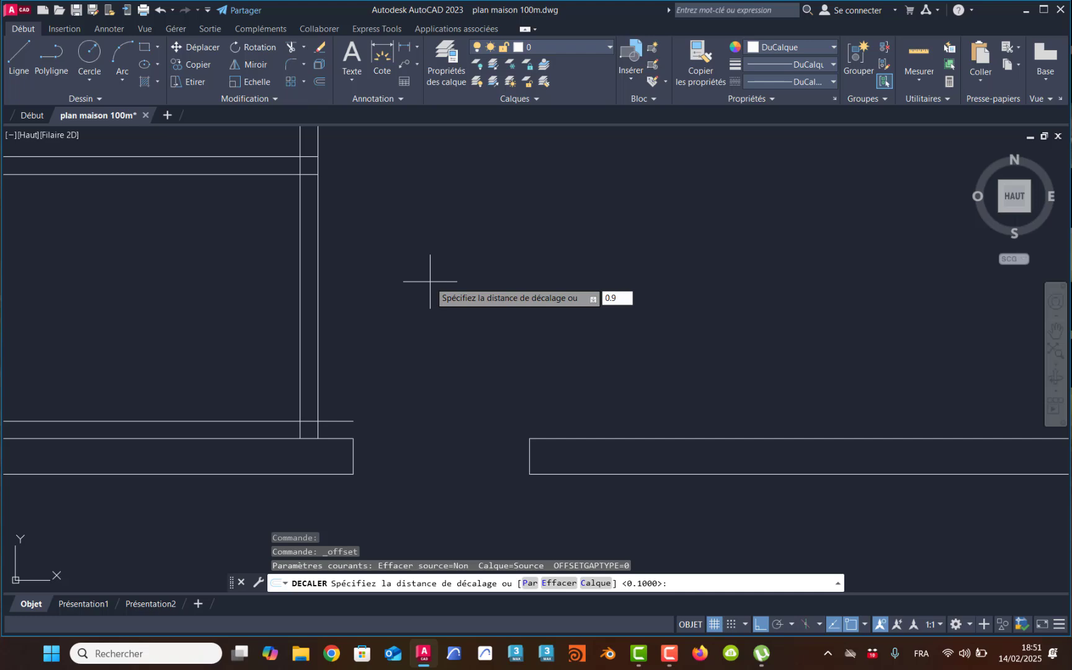
pyautogui.write('0.9')
pyautogui.press('Return')
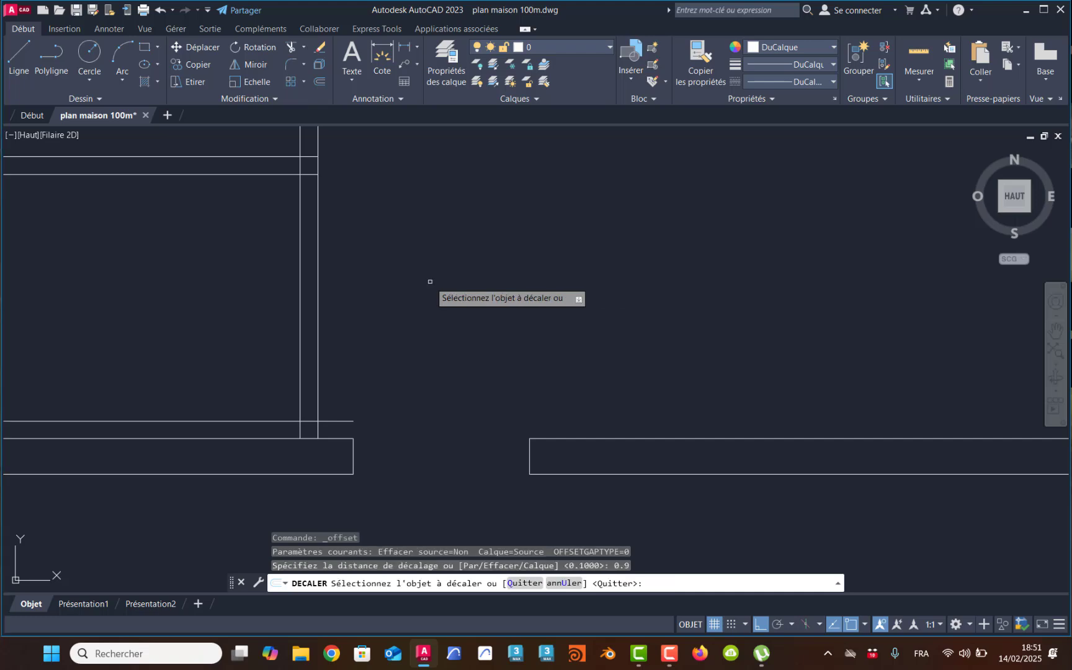
pyautogui.click(230, 421)
pyautogui.click(232, 347)
pyautogui.scroll(-3, 236, 338)
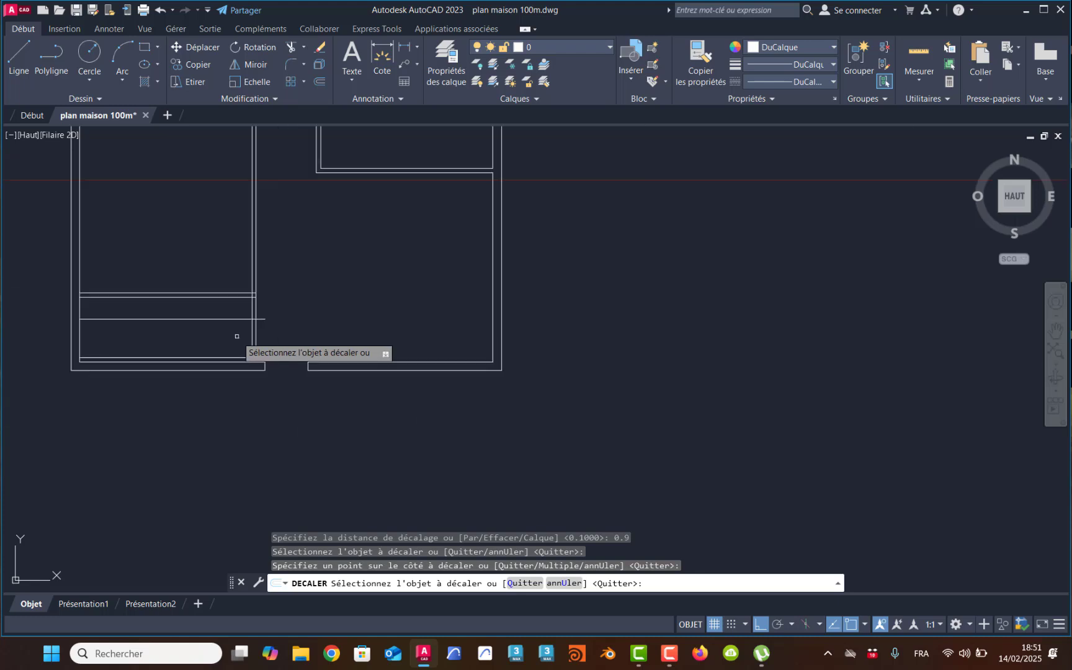
pyautogui.moveTo(245, 315); pyautogui.dragTo(298, 373, button='middle')
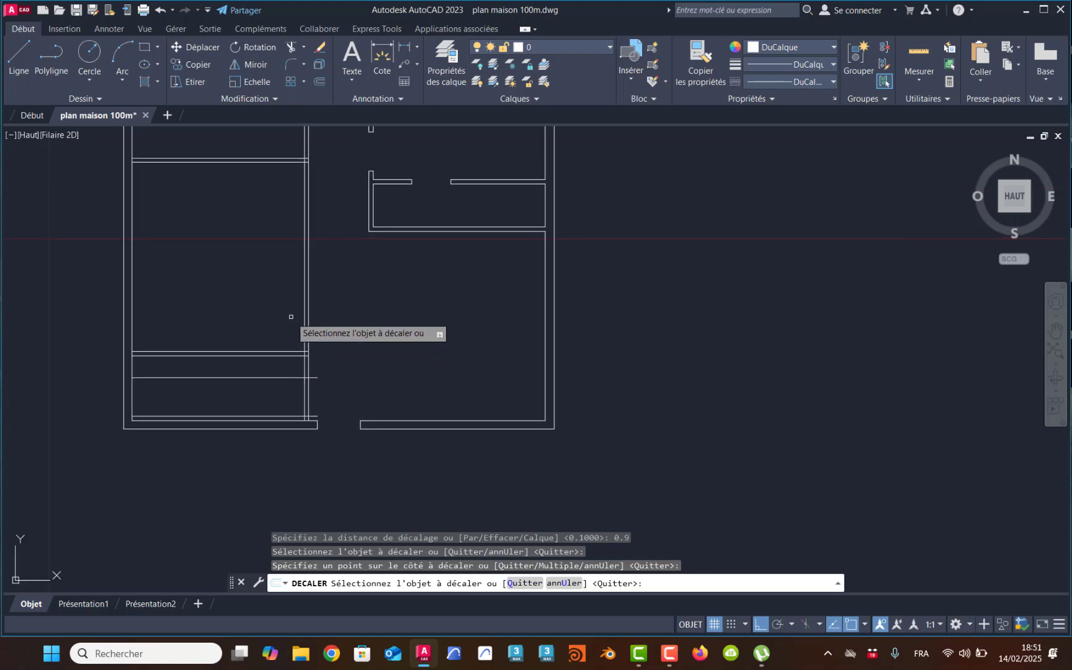
# Offset the upper line of the northern horizontal partition 0.1 northward
pyautogui.press('Return')
pyautogui.press('Return')
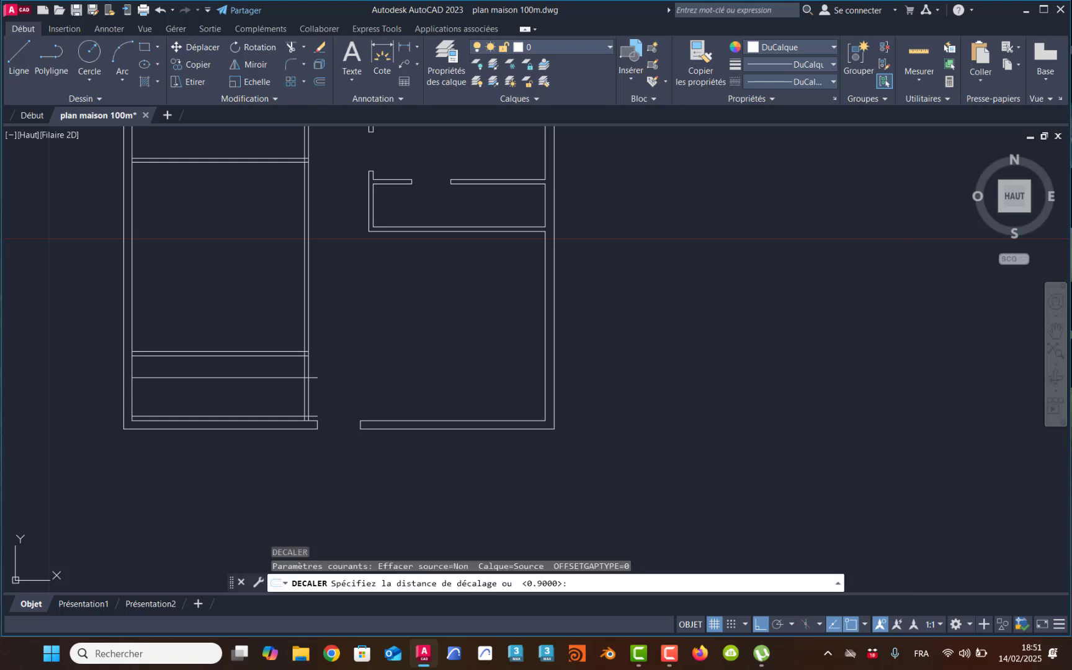
pyautogui.moveTo(251, 222); pyautogui.dragTo(299, 411, button='middle')
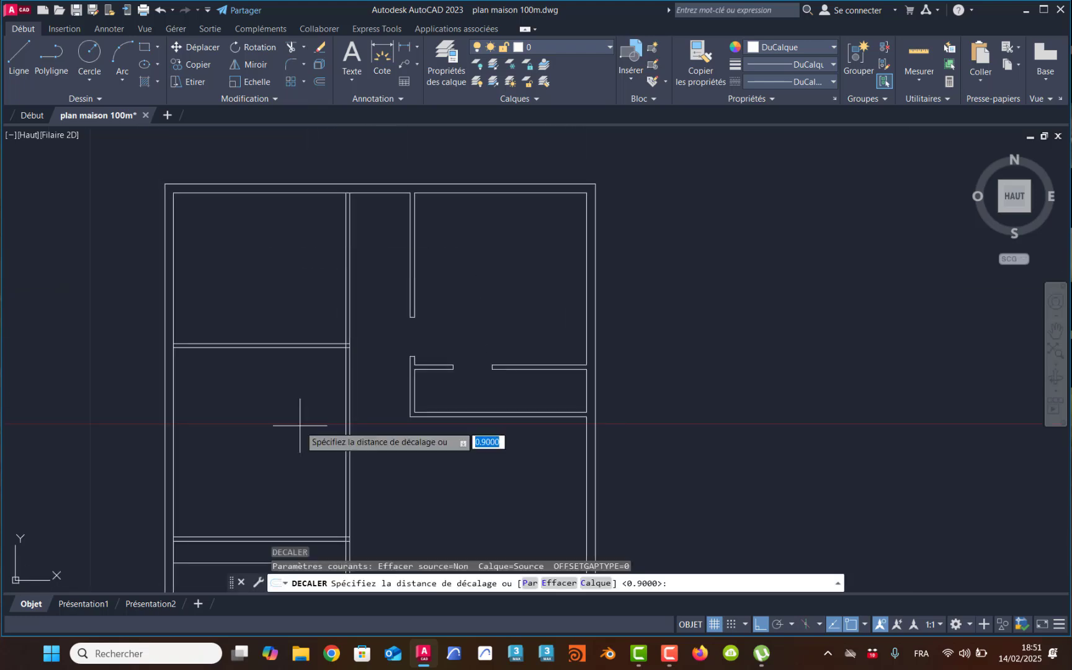
pyautogui.scroll(3, 323, 311)
pyautogui.moveTo(323, 317); pyautogui.dragTo(308, 389, button='middle')
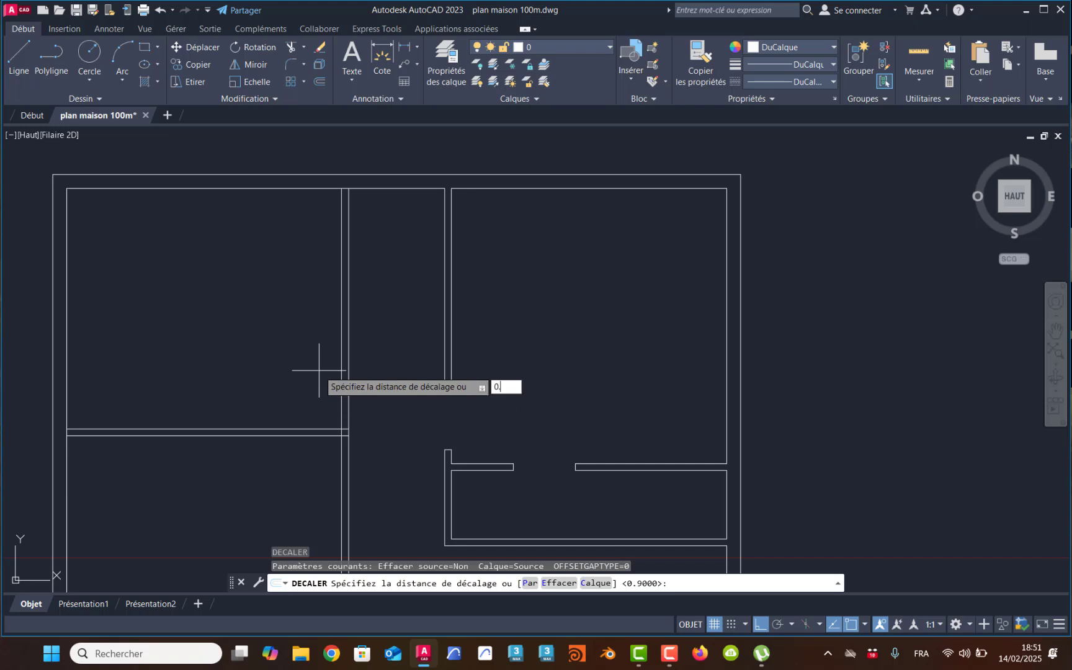
pyautogui.write('0.1')
pyautogui.press('Return')
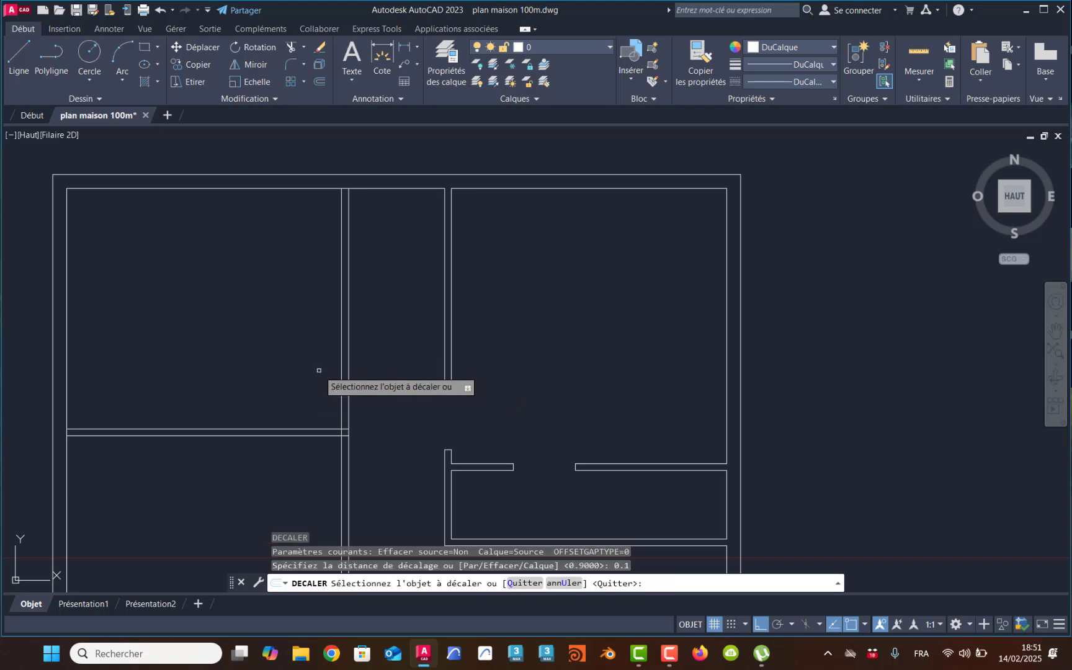
pyautogui.click(320, 429)
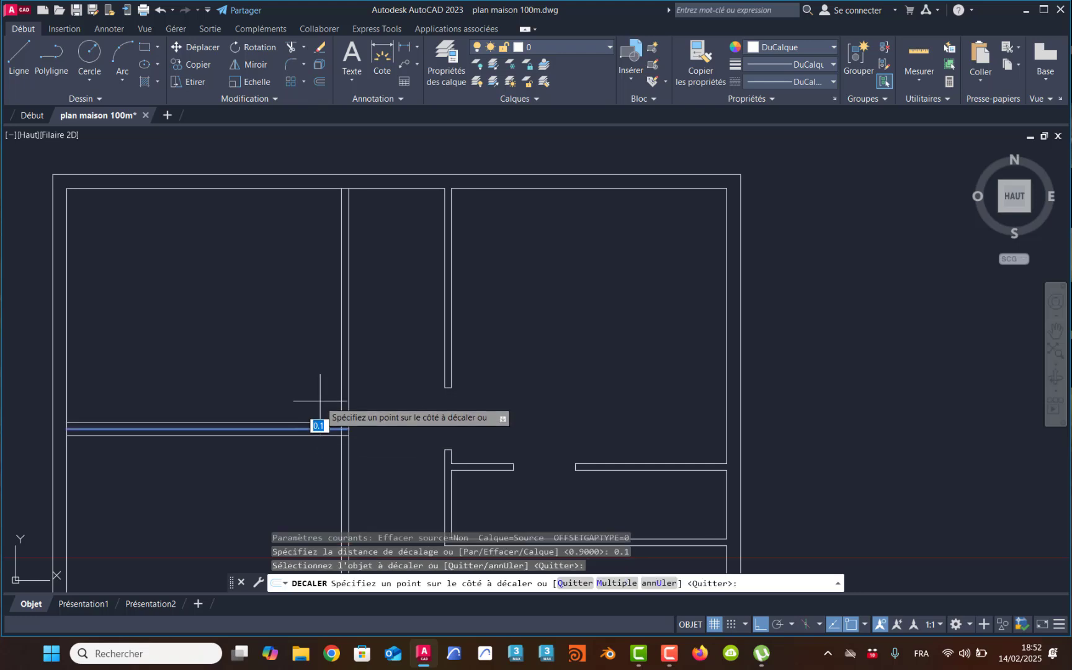
pyautogui.click(320, 401)
pyautogui.press('Return')
# Offset the new line above the northern horizontal partition 0.9 northward to mark the northwest room's door width
pyautogui.press('Return')
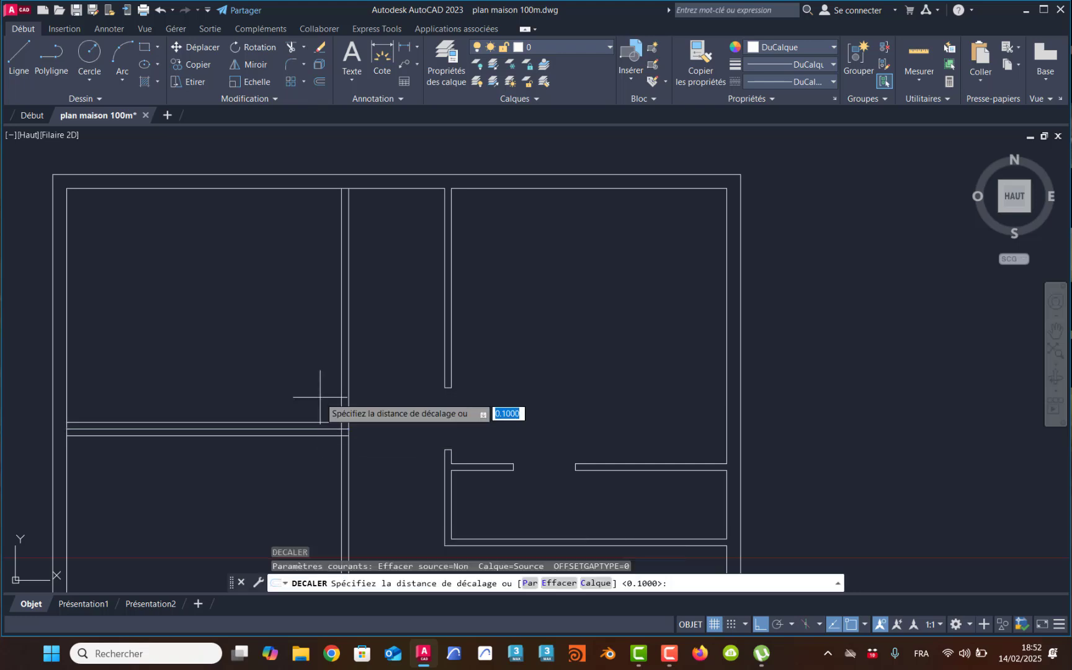
pyautogui.press('Return')
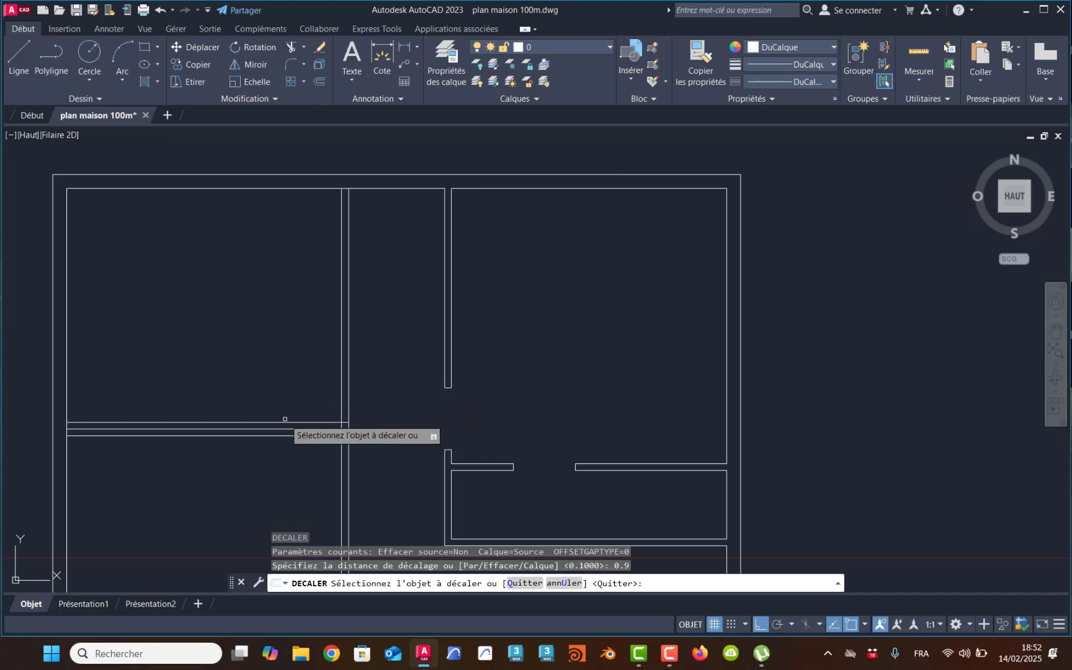
pyautogui.click(263, 422)
pyautogui.click(267, 380)
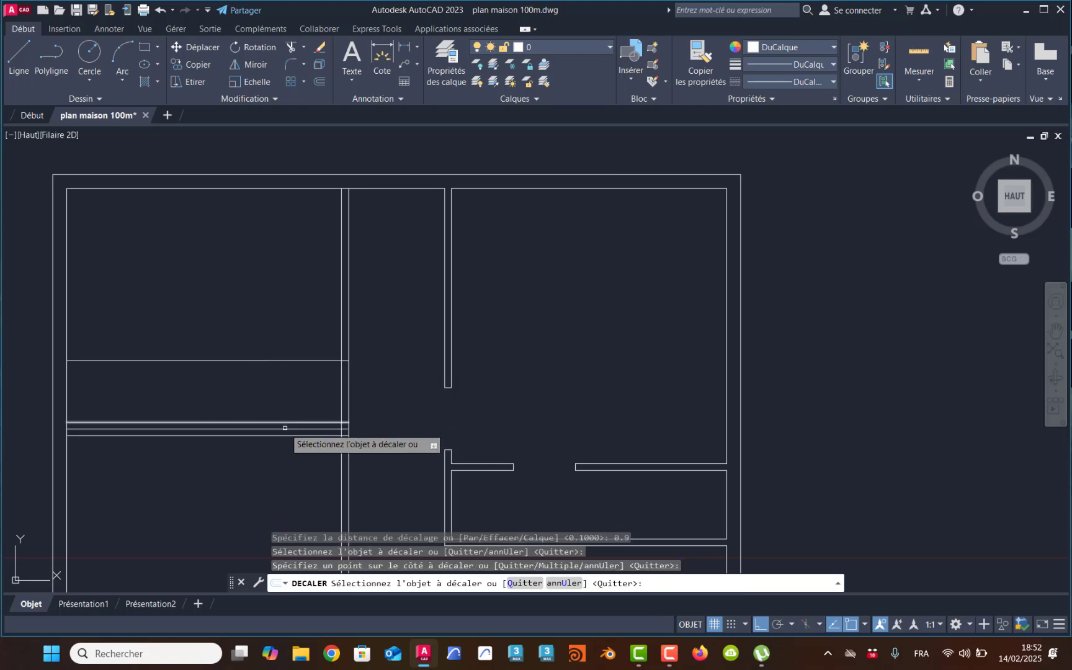
# Trim both lines of the long vertical partition between the two southwest door marker lines to open the doorway
pyautogui.moveTo(287, 438); pyautogui.dragTo(295, 205, button='middle')
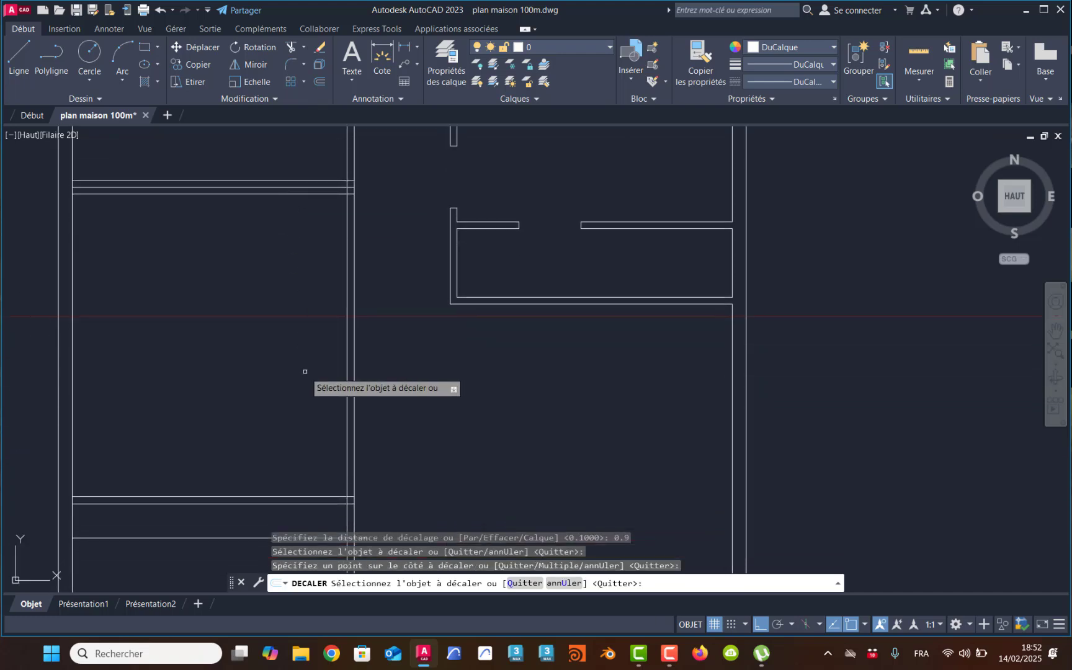
pyautogui.moveTo(304, 371)
pyautogui.mouseDown(button='middle')
pyautogui.moveTo(304, 340)
pyautogui.moveTo(294, 354)
pyautogui.mouseUp(button='middle')
pyautogui.scroll(-4, 294, 355)
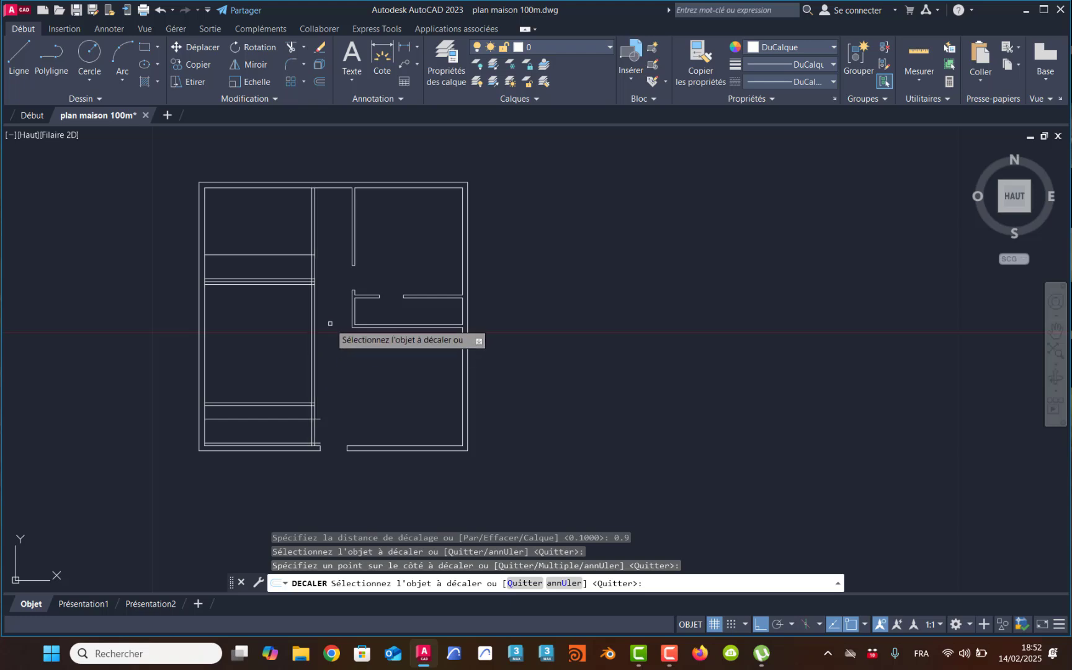
pyautogui.moveTo(290, 360)
pyautogui.mouseDown(button='middle')
pyautogui.moveTo(344, 367)
pyautogui.moveTo(369, 501)
pyautogui.mouseUp(button='middle')
pyautogui.scroll(4, 351, 387)
pyautogui.scroll(-4, 390, 378)
pyautogui.scroll(4, 359, 479)
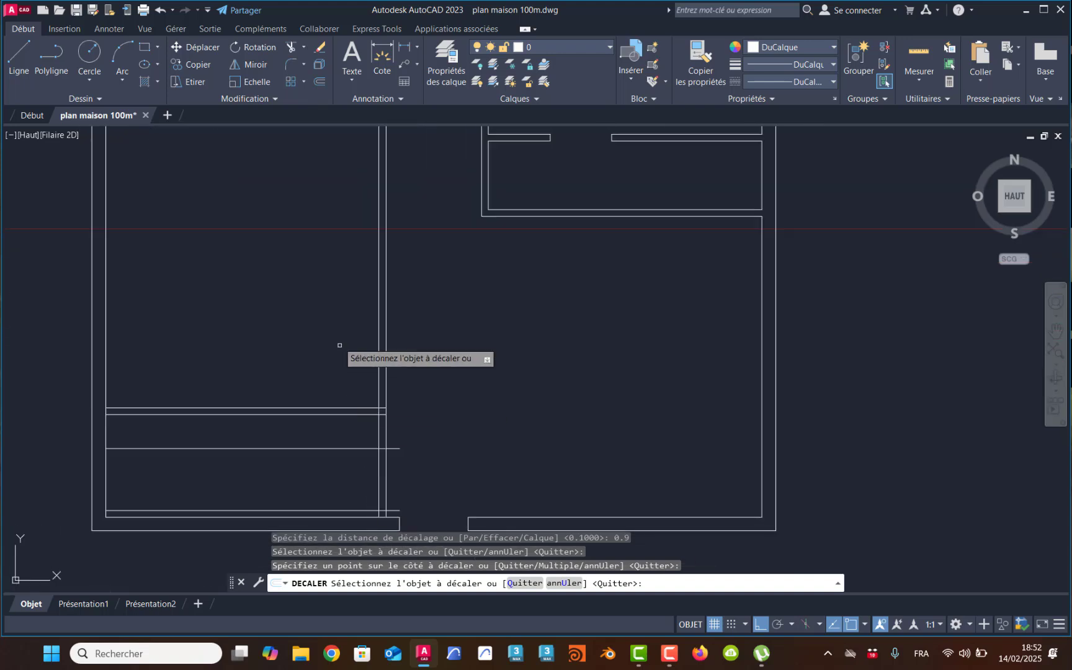
pyautogui.click(291, 46)
pyautogui.click(403, 478)
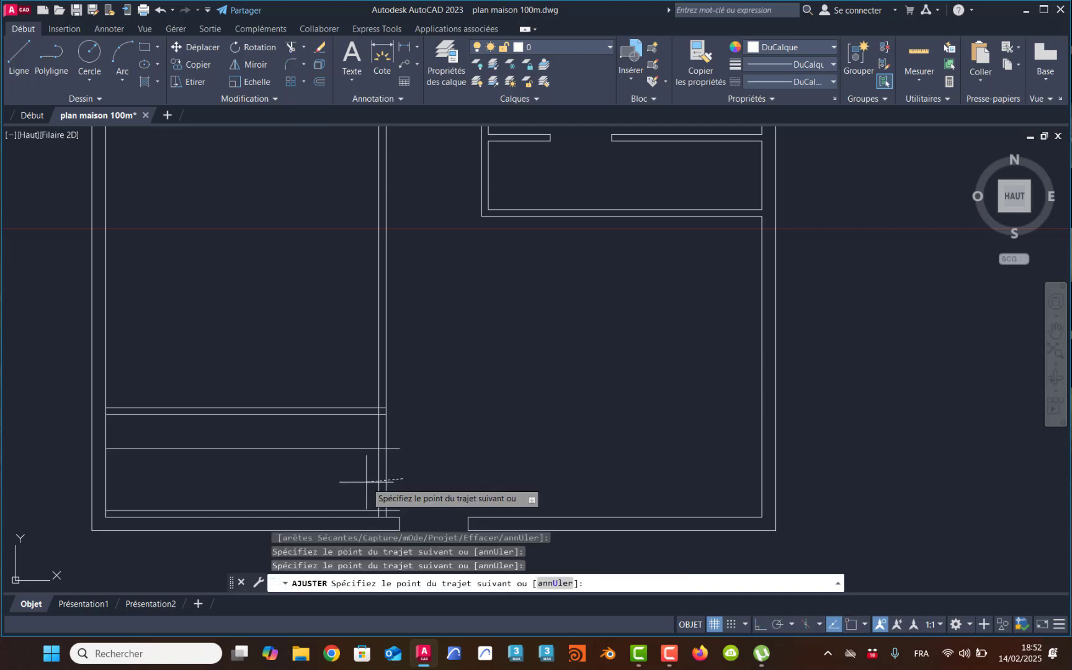
pyautogui.press('Return')
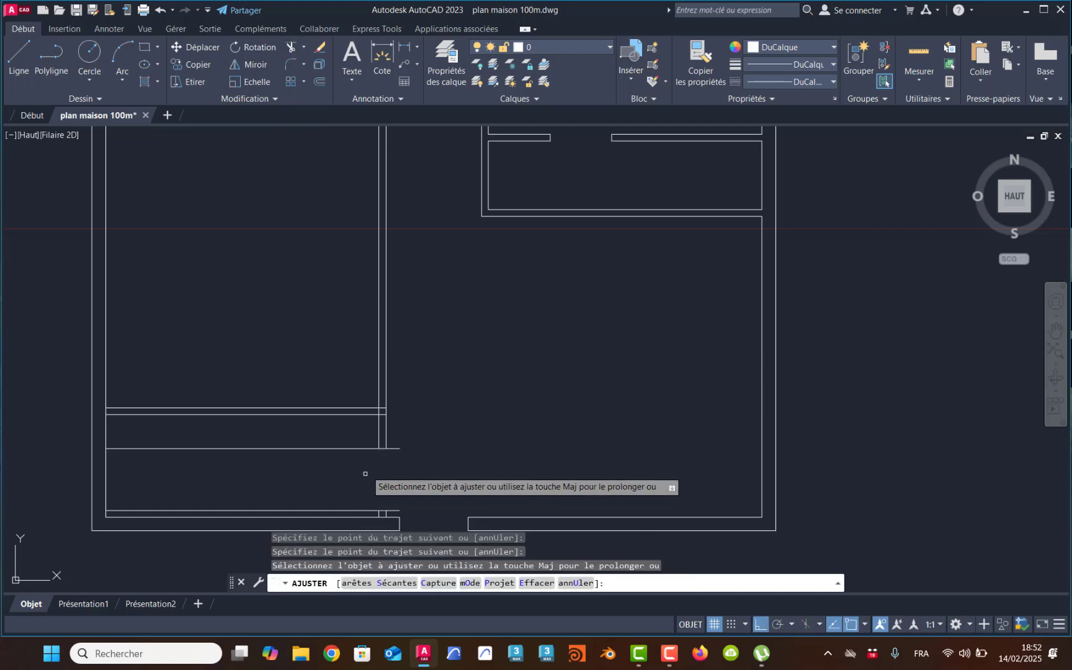
# Trim the southwest door marker lines on both sides of the vertical partition, leaving only the short jamb lines closing the wall ends
pyautogui.scroll(4, 386, 447)
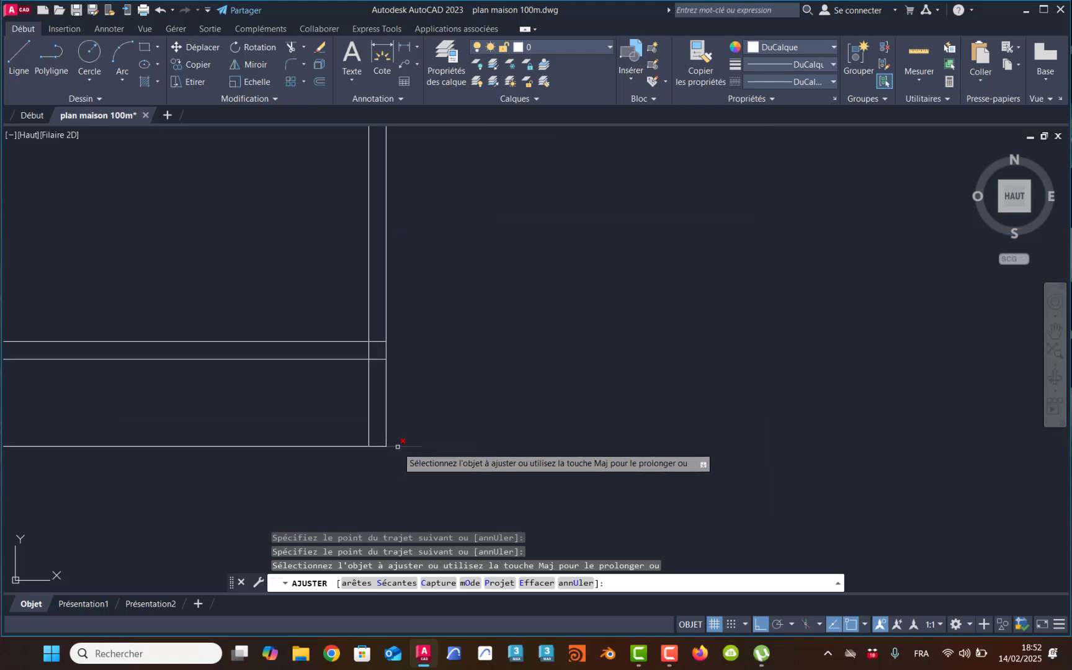
pyautogui.click(403, 446)
pyautogui.click(335, 446)
pyautogui.scroll(-3, 340, 443)
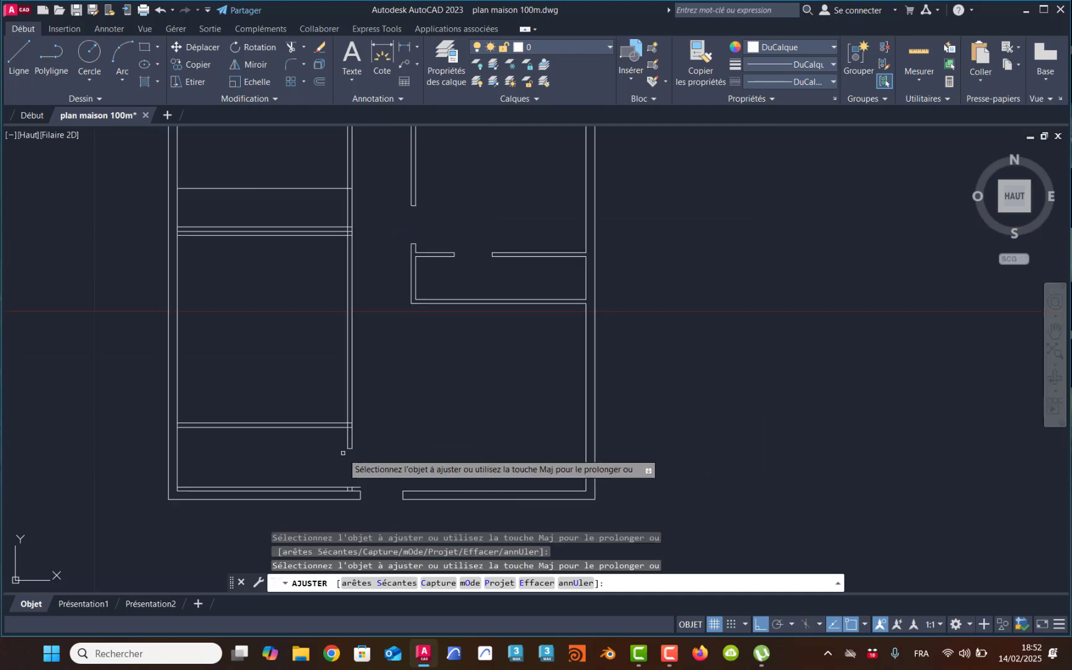
pyautogui.scroll(3, 318, 473)
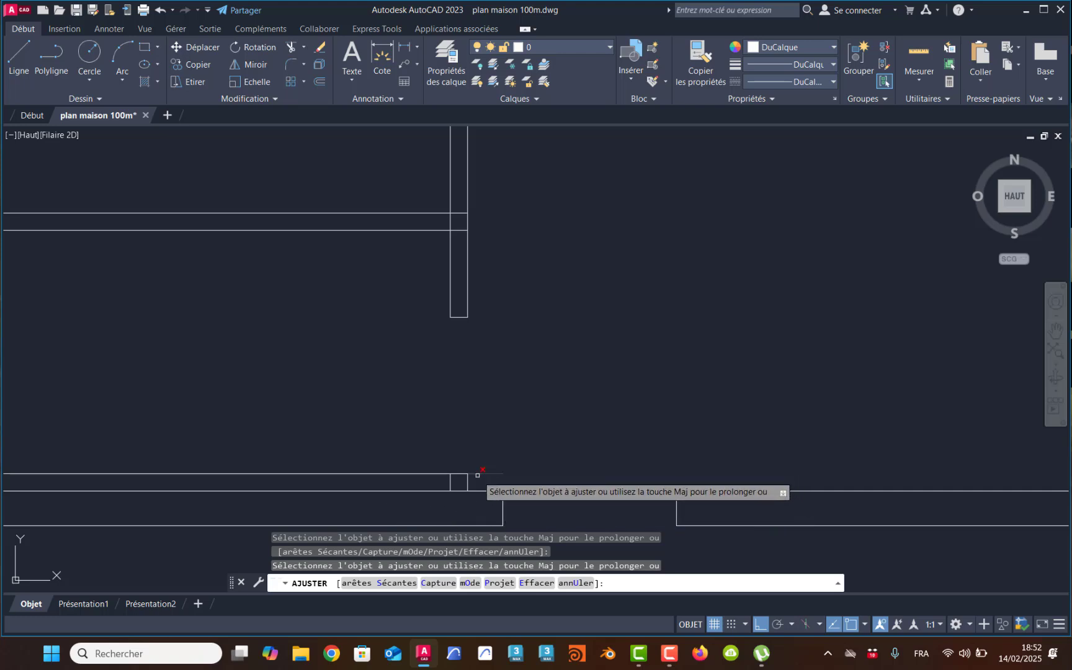
# Trim both lines of the long vertical partition between the two northwest door marker lines to open the doorway
pyautogui.scroll(-5, 436, 470)
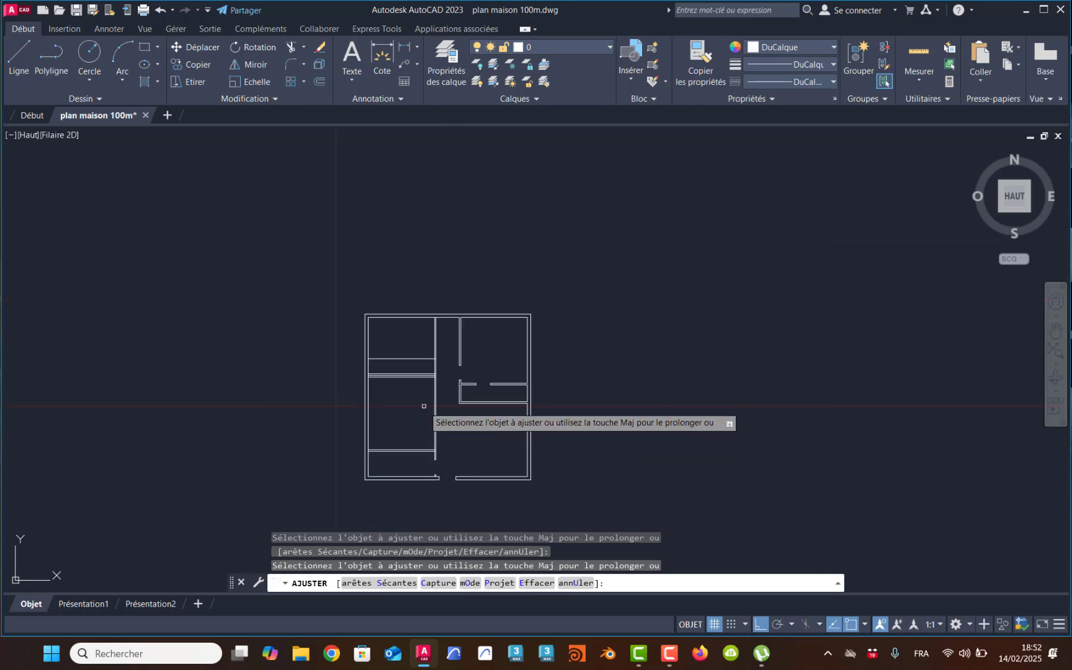
pyautogui.scroll(6, 408, 434)
pyautogui.moveTo(406, 428); pyautogui.dragTo(407, 382, button='middle')
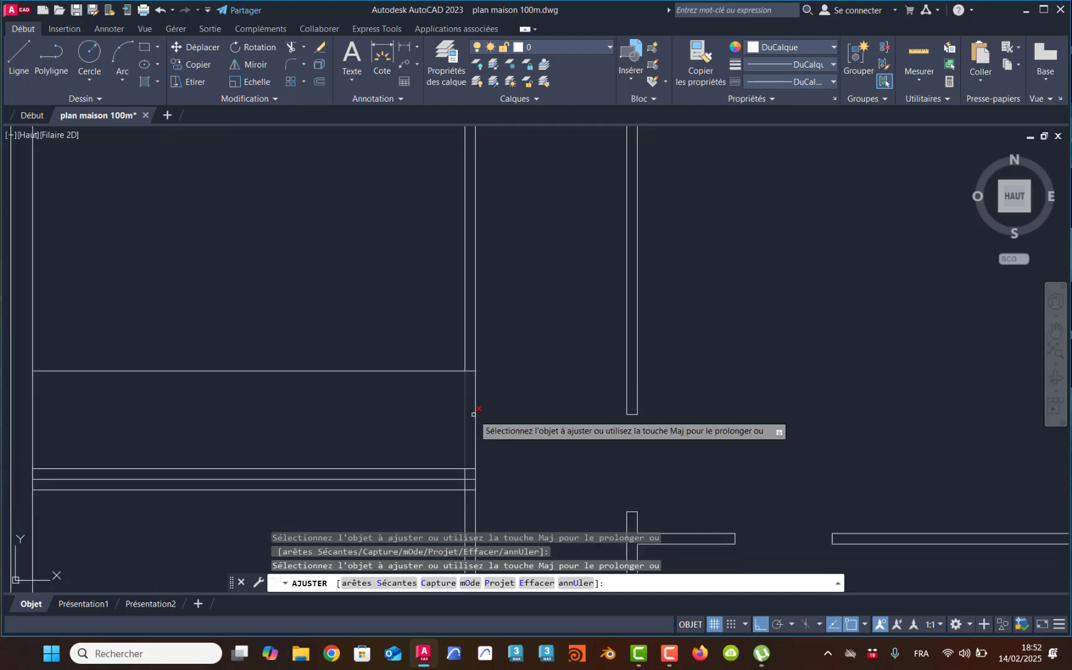
pyautogui.moveTo(488, 416); pyautogui.dragTo(450, 418)
pyautogui.click(407, 418)
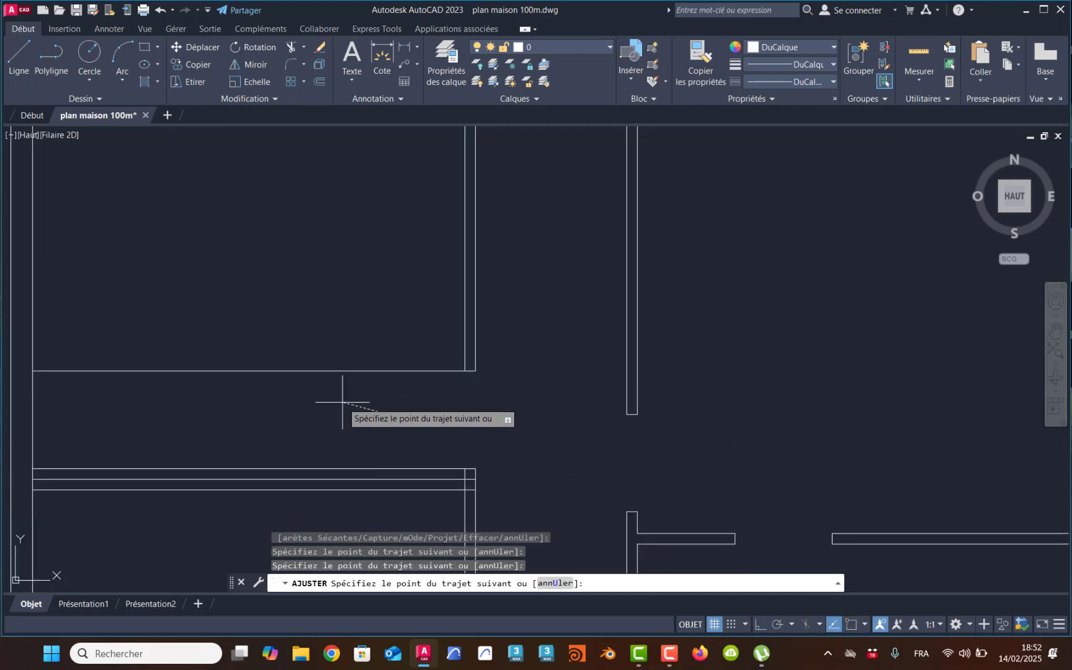
pyautogui.press('Return')
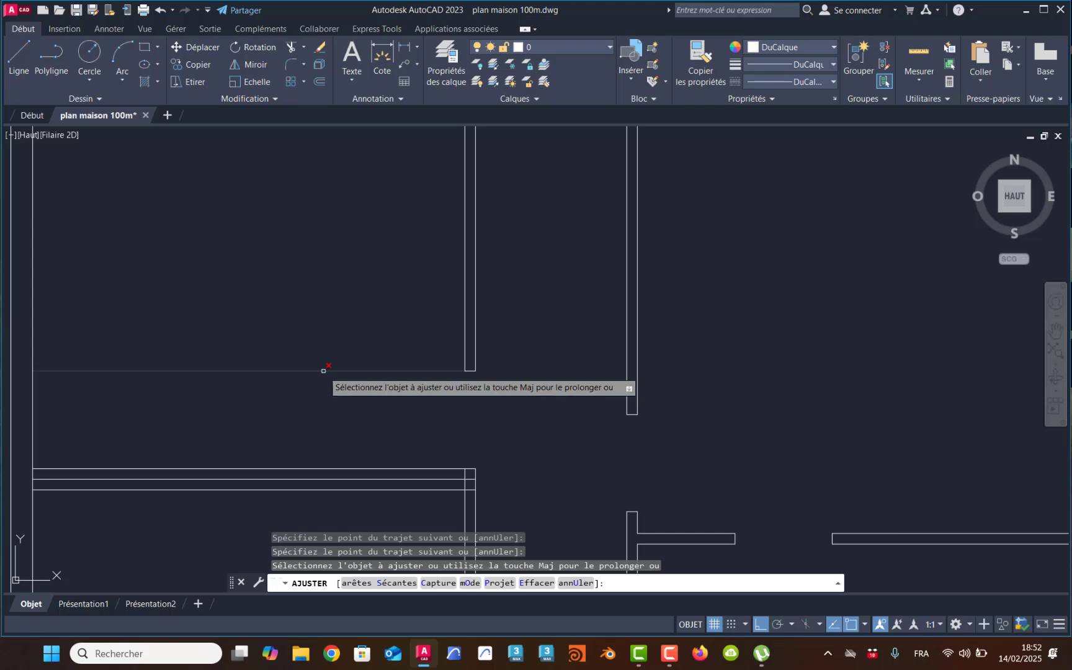
# Trim the two northwest door marker lines west of the vertical partition, keeping the short jamb lines at the wall ends
pyautogui.click(327, 372)
pyautogui.click(346, 466)
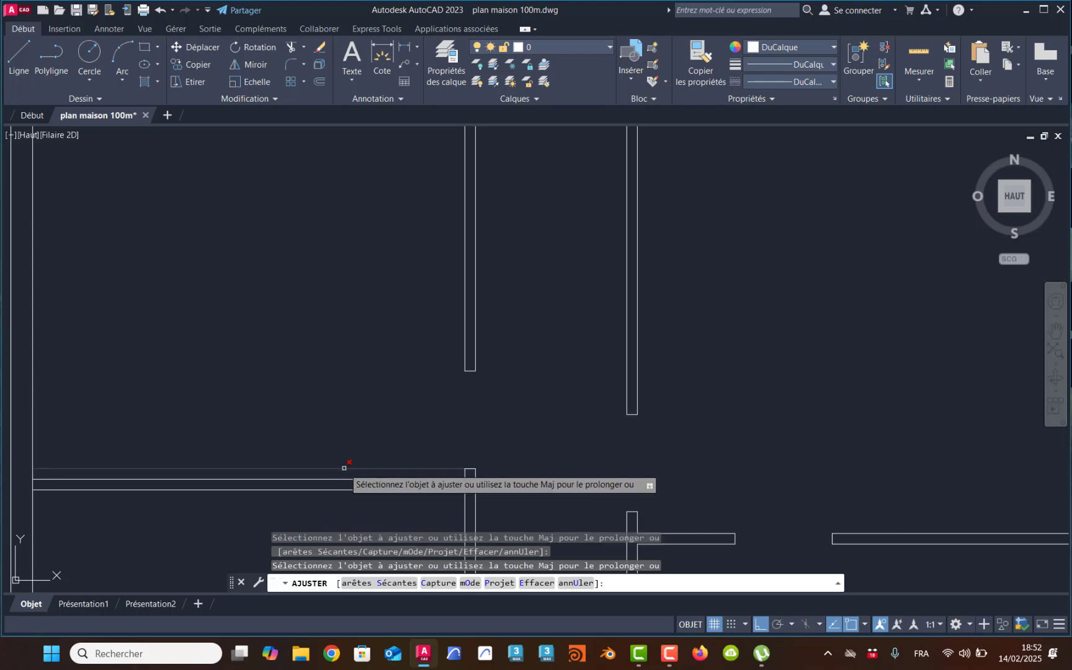
pyautogui.scroll(5, 473, 478)
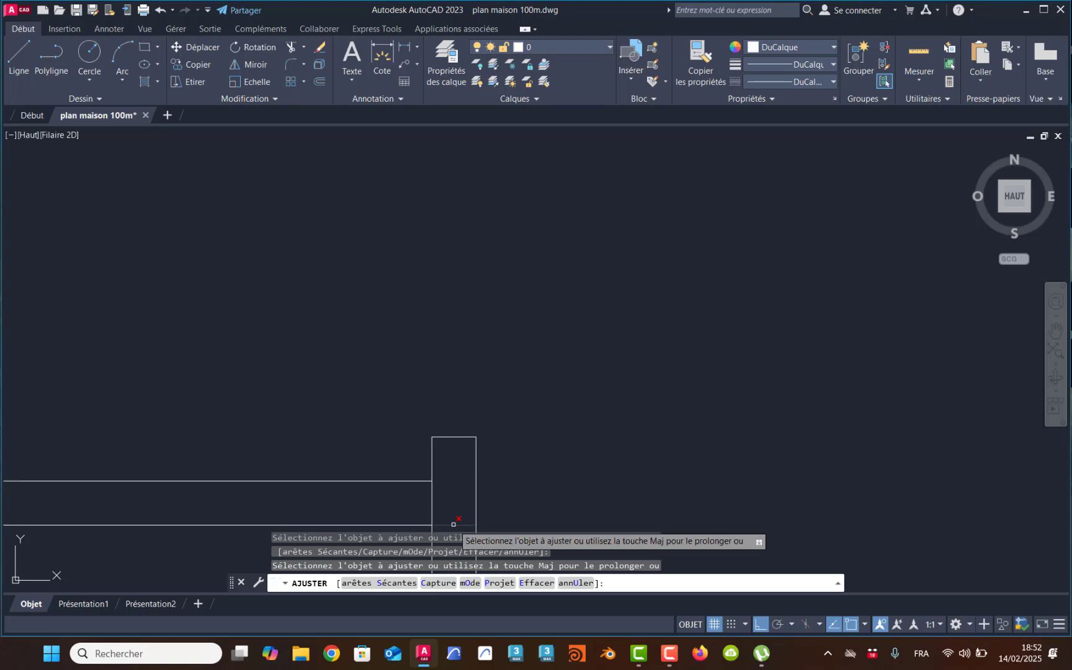
# Trim the vertical partition's west line between the two horizontal partition lines at the junction just south of the northwest door
pyautogui.moveTo(453, 514); pyautogui.dragTo(456, 431, button='middle')
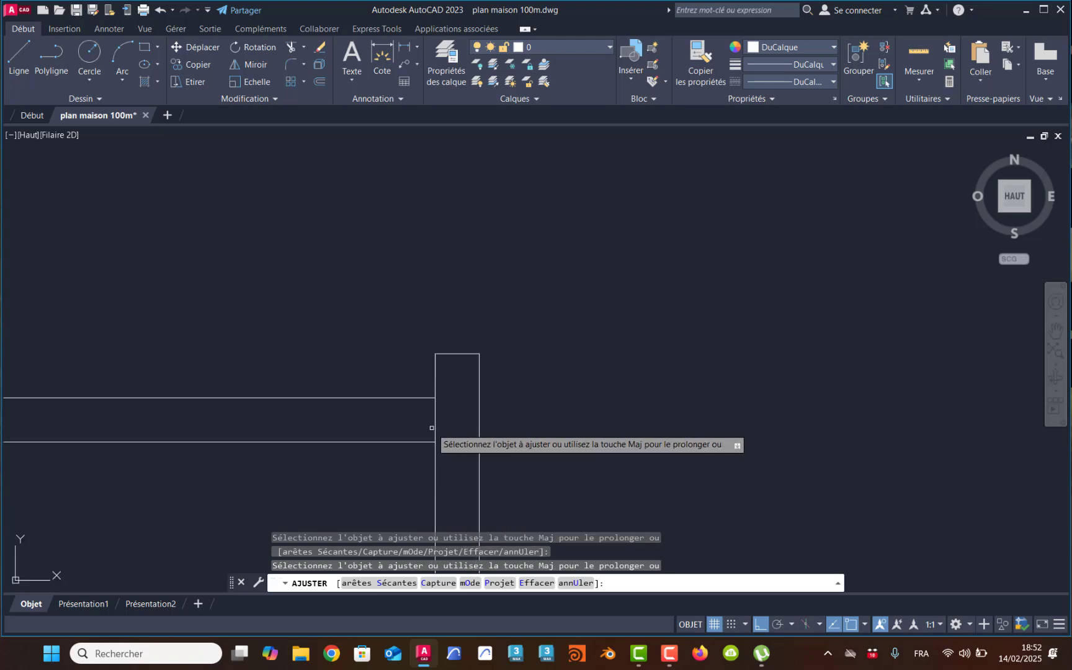
pyautogui.click(431, 427)
pyautogui.click(439, 430)
pyautogui.scroll(-3, 445, 426)
pyautogui.scroll(-2, 445, 426)
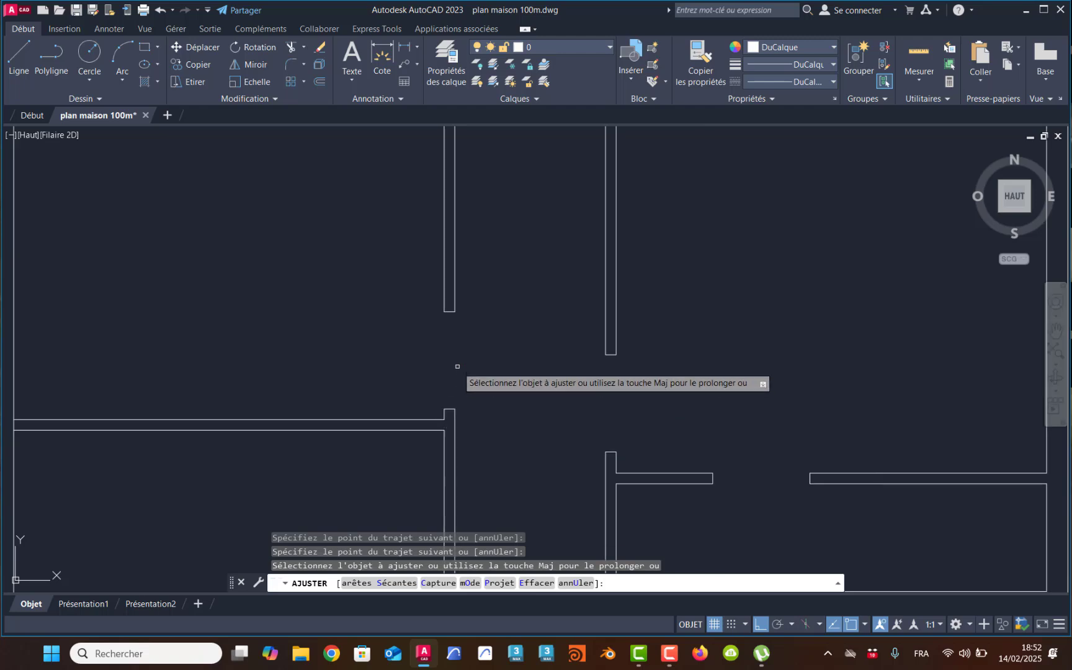
# Trim the north exterior wall's inner line between the two lines of the west vertical partition
pyautogui.moveTo(464, 371); pyautogui.dragTo(464, 442, button='middle')
pyautogui.scroll(-3, 466, 442)
pyautogui.scroll(10, 463, 335)
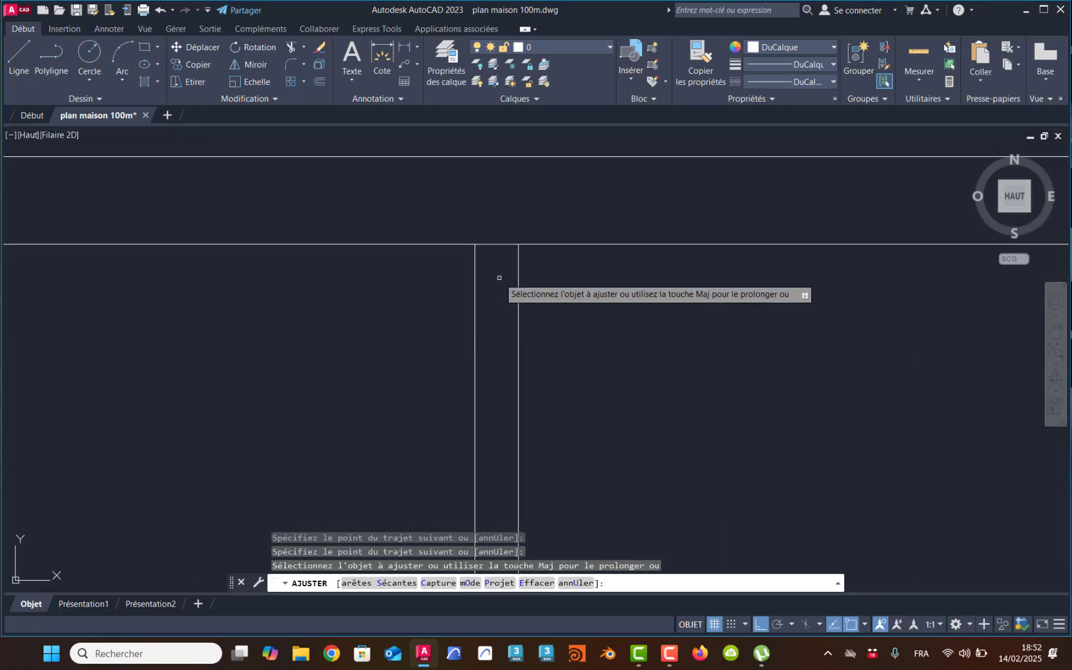
pyautogui.click(501, 271)
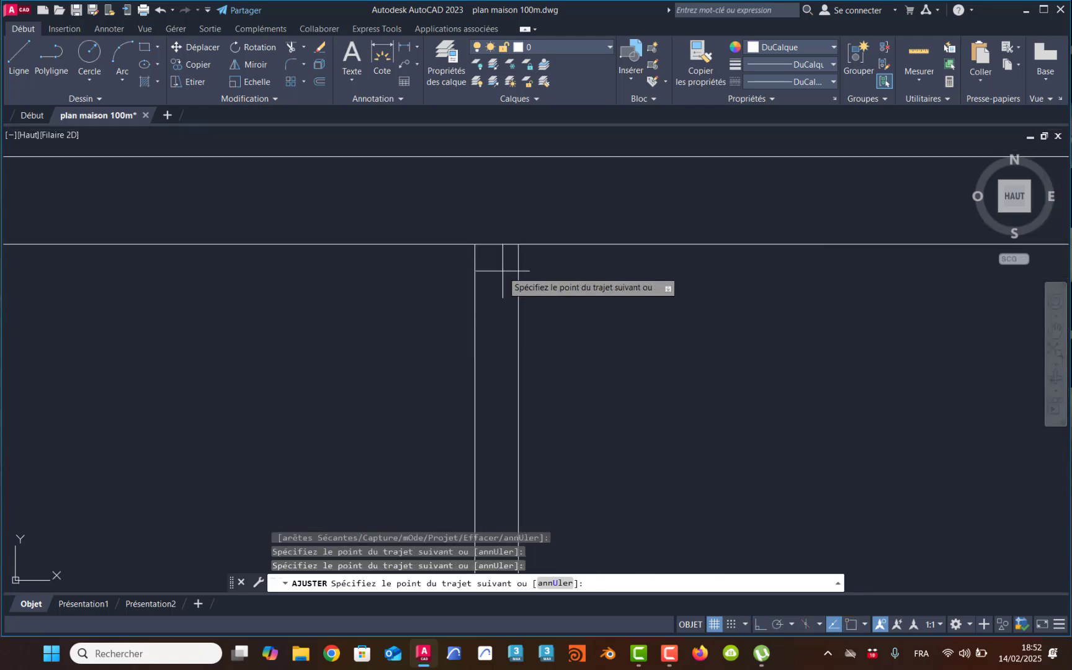
pyautogui.click(490, 238)
# Trim the south exterior wall's inner line beneath the southwest door's short jamb stub and finish trimming
pyautogui.scroll(-8, 502, 306)
pyautogui.moveTo(488, 462); pyautogui.dragTo(505, 248, button='middle')
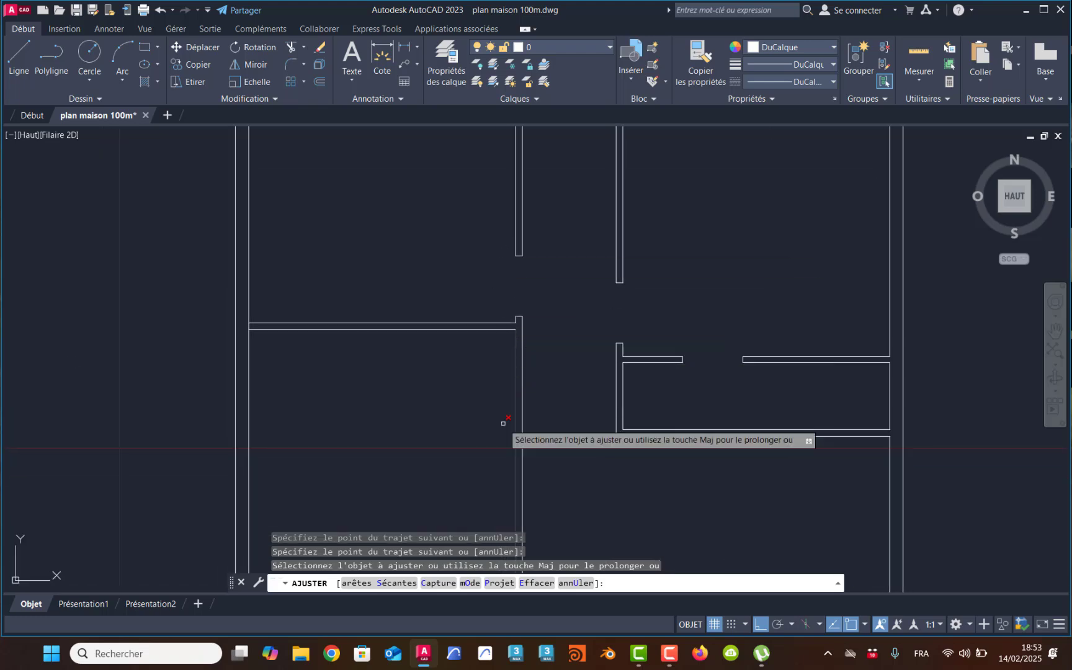
pyautogui.moveTo(503, 434); pyautogui.dragTo(518, 245, button='middle')
pyautogui.moveTo(532, 443); pyautogui.dragTo(523, 428, button='middle')
pyautogui.scroll(6, 526, 428)
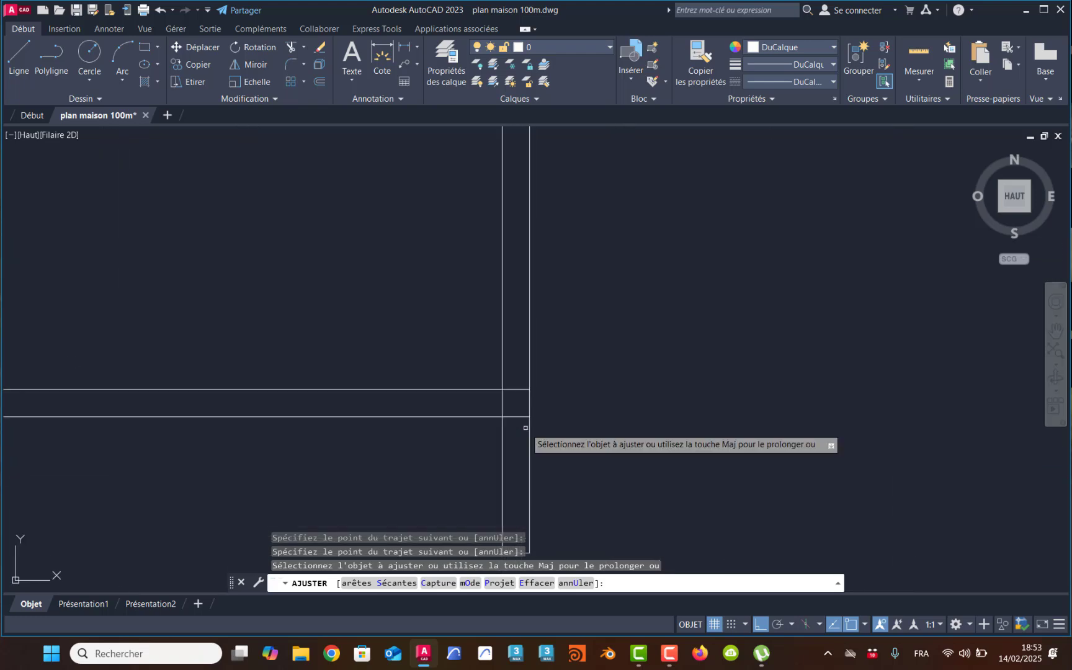
pyautogui.scroll(-4, 512, 378)
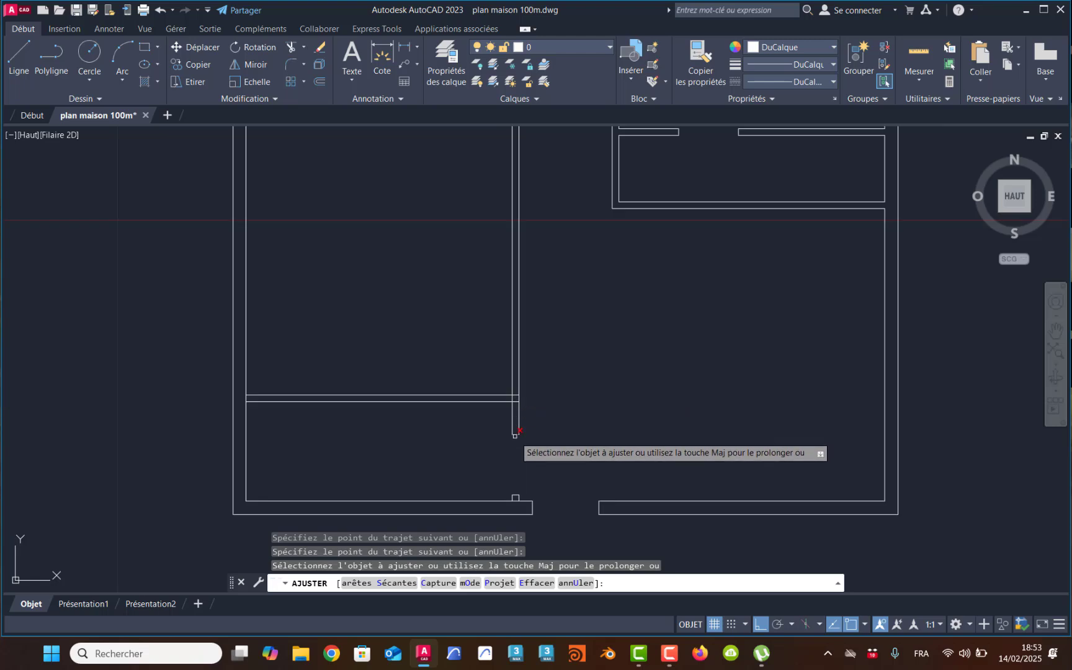
pyautogui.scroll(5, 513, 442)
pyautogui.click(505, 469)
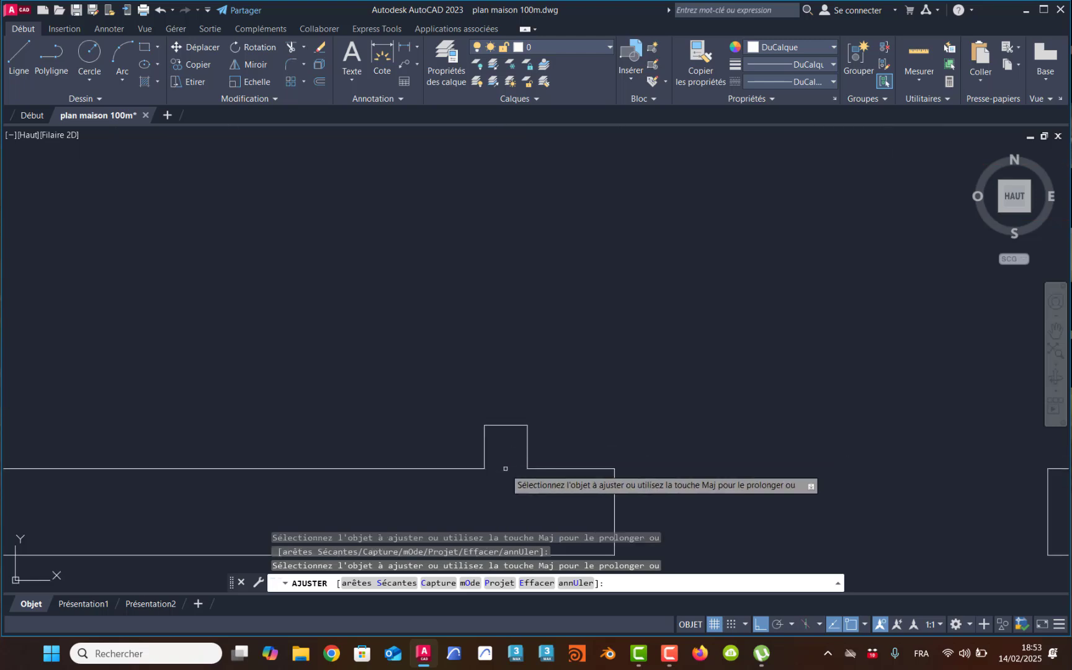
pyautogui.press('Return')
# Try to draw a 0.05-wide rectangle upward from the west corner of the southwest door's south jamb
pyautogui.scroll(-8, 534, 366)
pyautogui.moveTo(534, 366); pyautogui.dragTo(495, 400, button='middle')
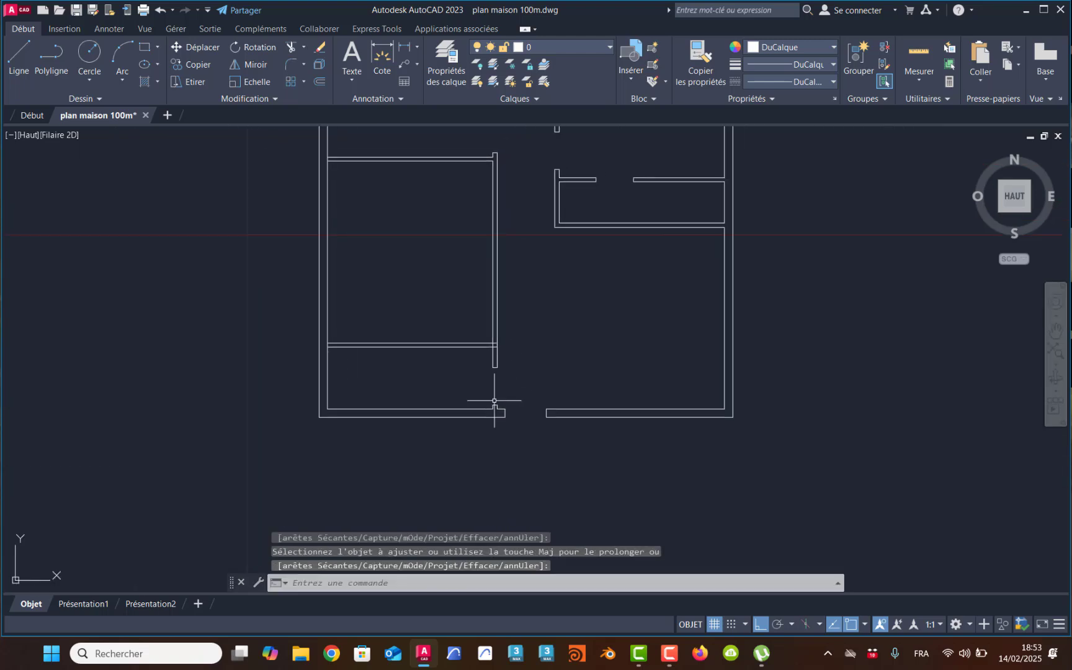
pyautogui.moveTo(503, 359); pyautogui.dragTo(482, 397, button='middle')
pyautogui.scroll(6, 488, 393)
pyautogui.scroll(-4, 475, 379)
pyautogui.scroll(4, 484, 434)
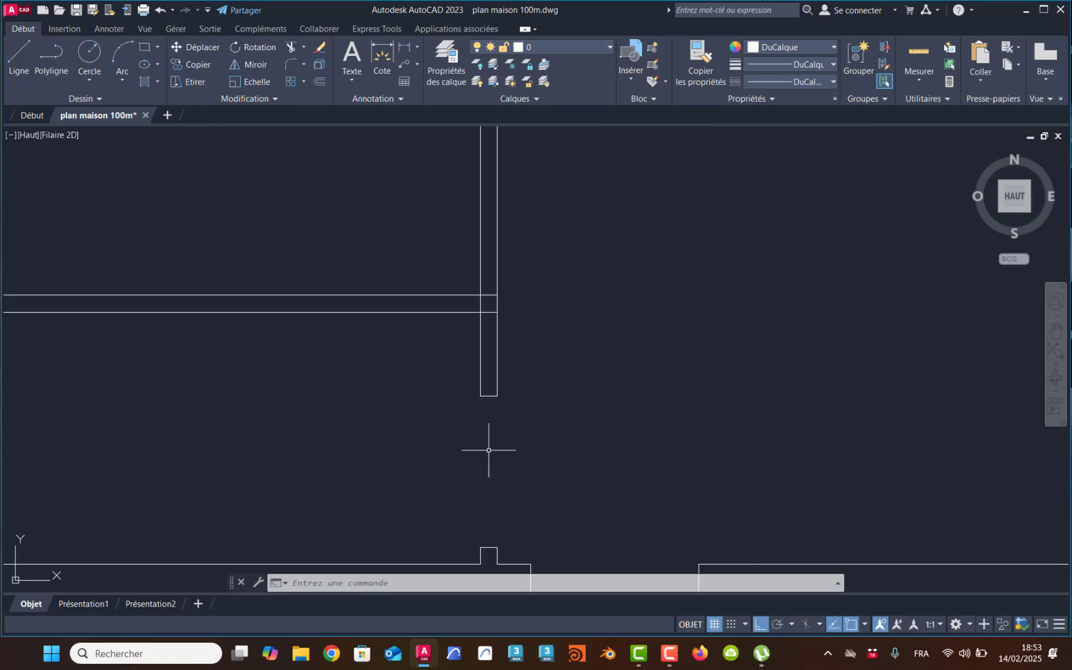
pyautogui.moveTo(490, 444); pyautogui.dragTo(501, 427, button='middle')
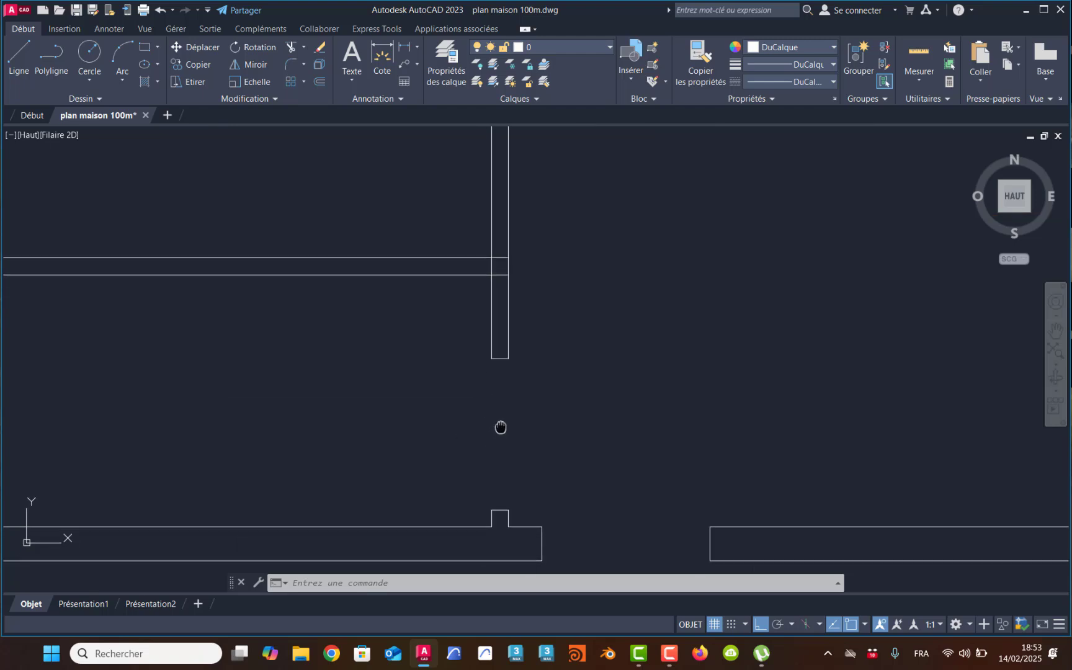
pyautogui.click(157, 48)
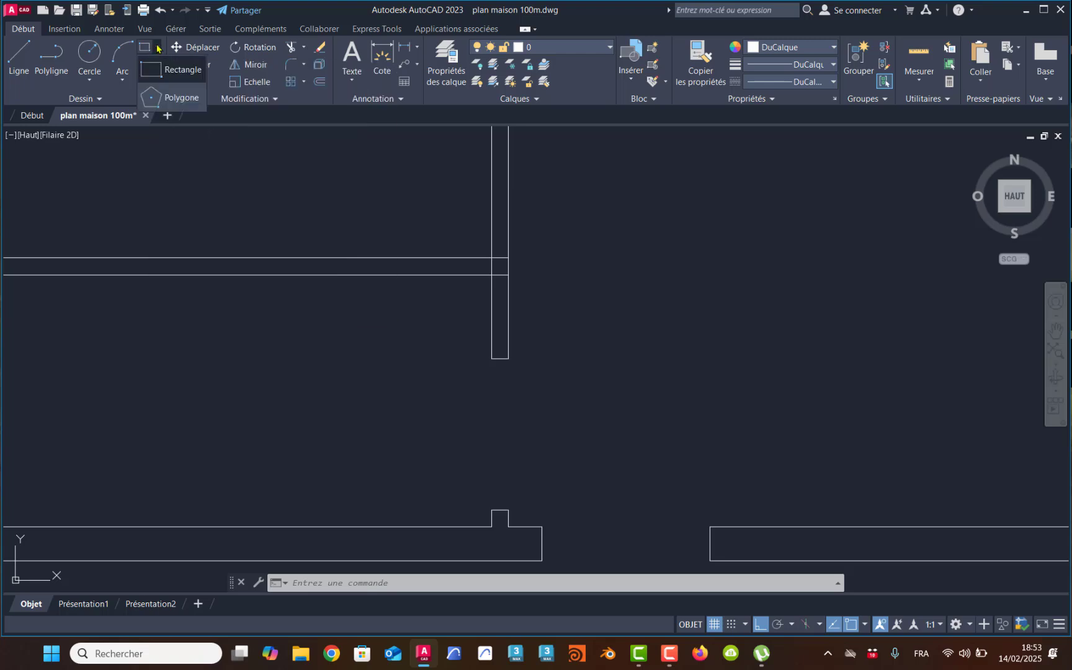
pyautogui.click(163, 69)
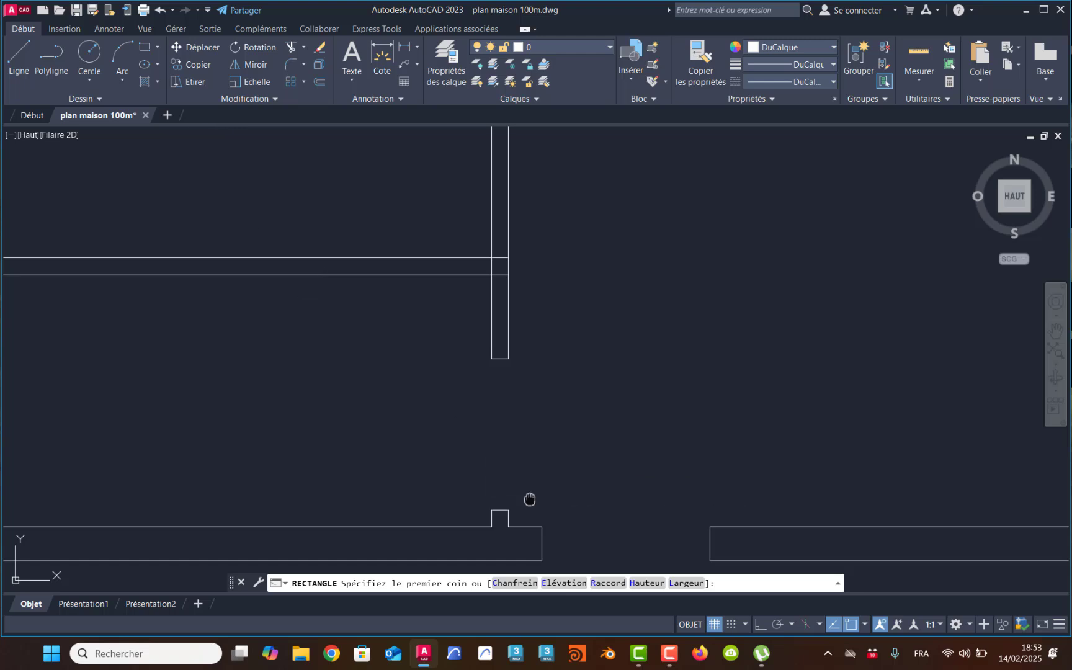
pyautogui.scroll(3, 515, 490)
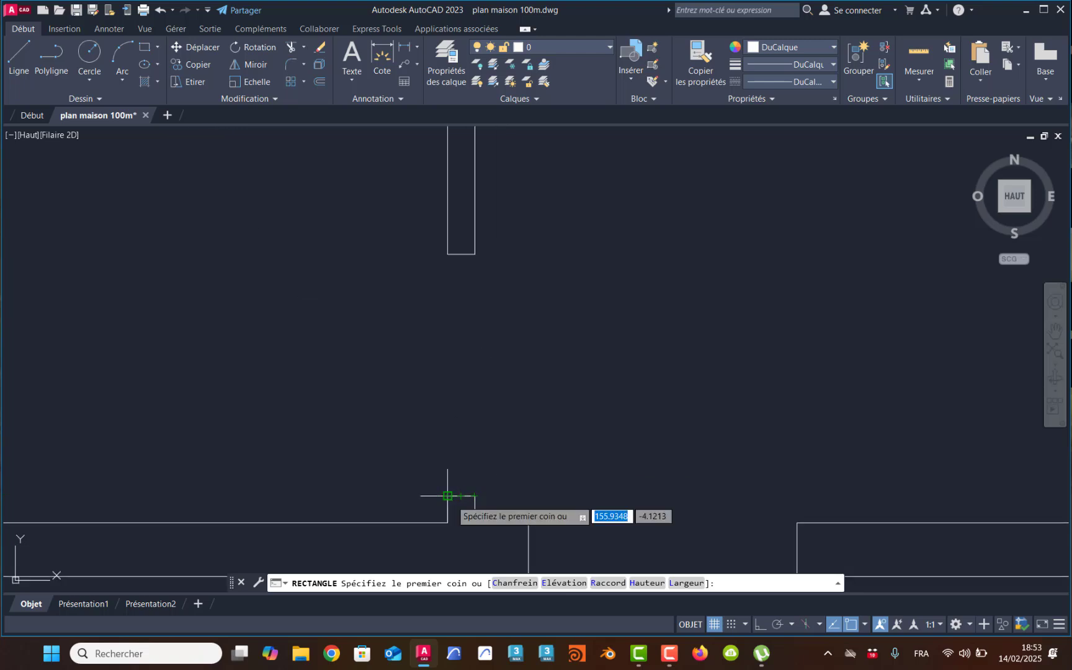
pyautogui.click(447, 496)
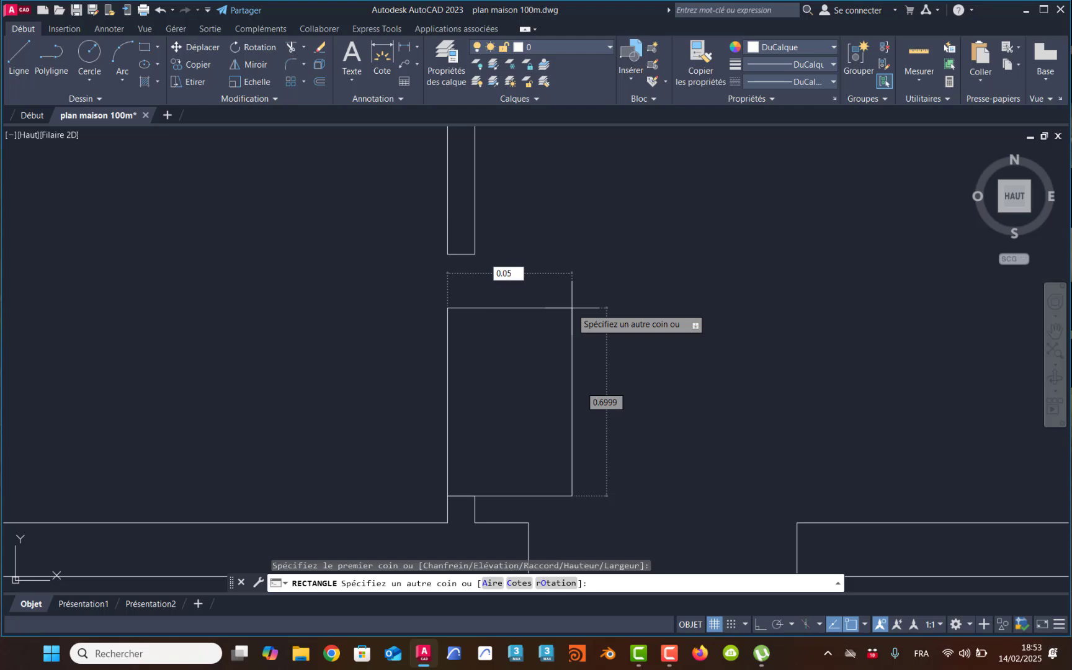
pyautogui.press('Return')
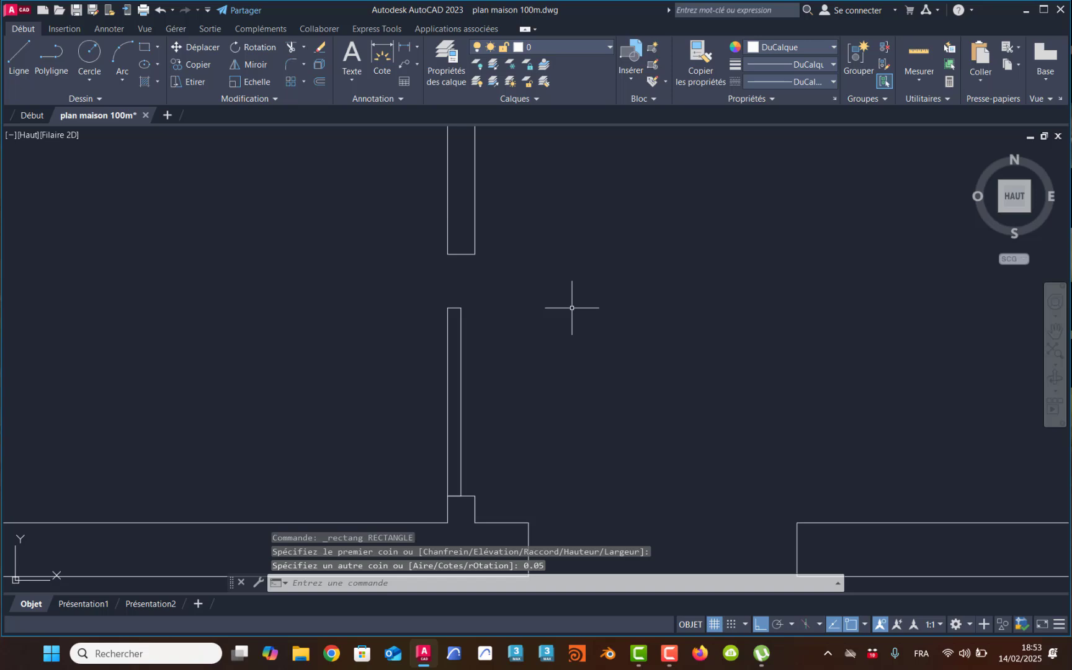
# Undo the narrow rectangle at the southwest door and the preceding view changes
pyautogui.hotkey('ctrl', 'z')
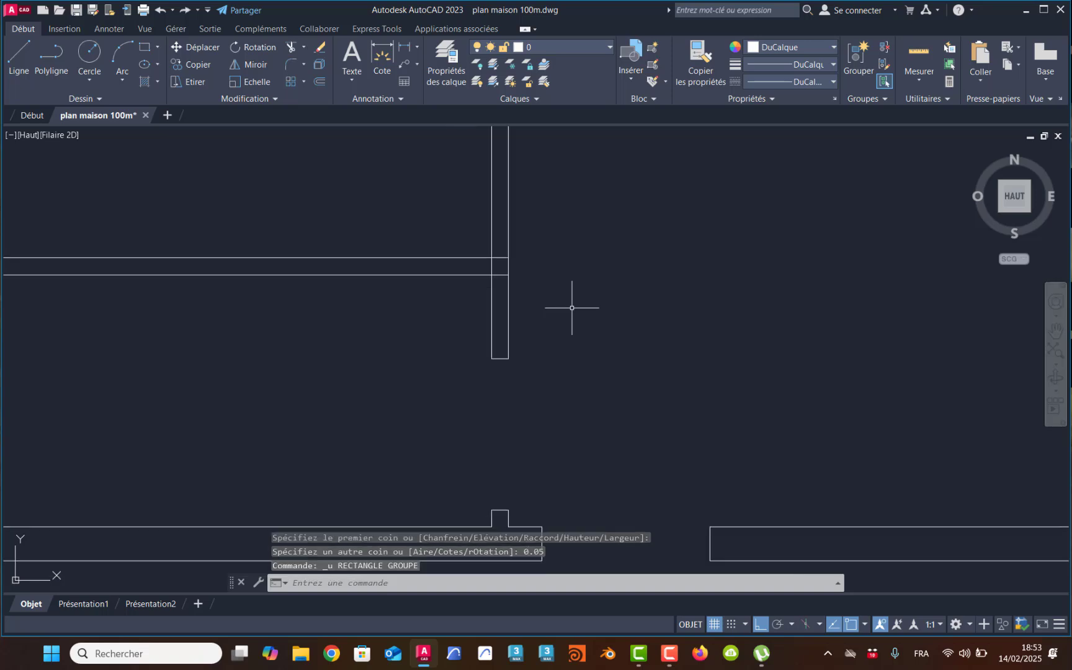
pyautogui.write('u')
pyautogui.press('Return')
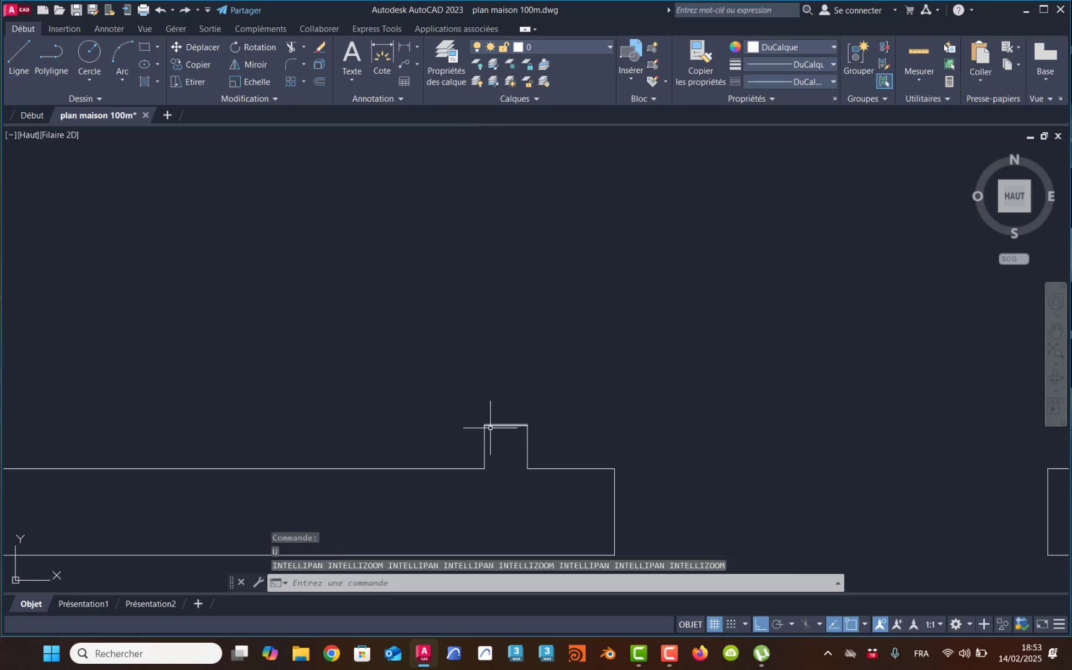
# Draw a 0.05 by 0.05 square on the west corner of the southwest door's south jamb
pyautogui.click(144, 46)
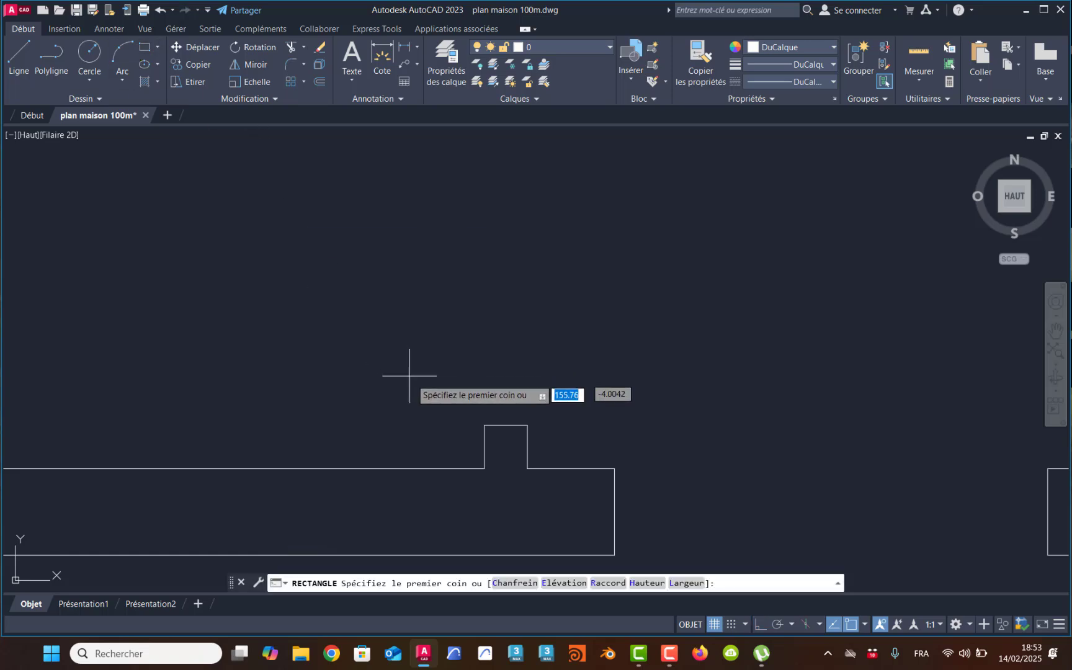
pyautogui.click(484, 424)
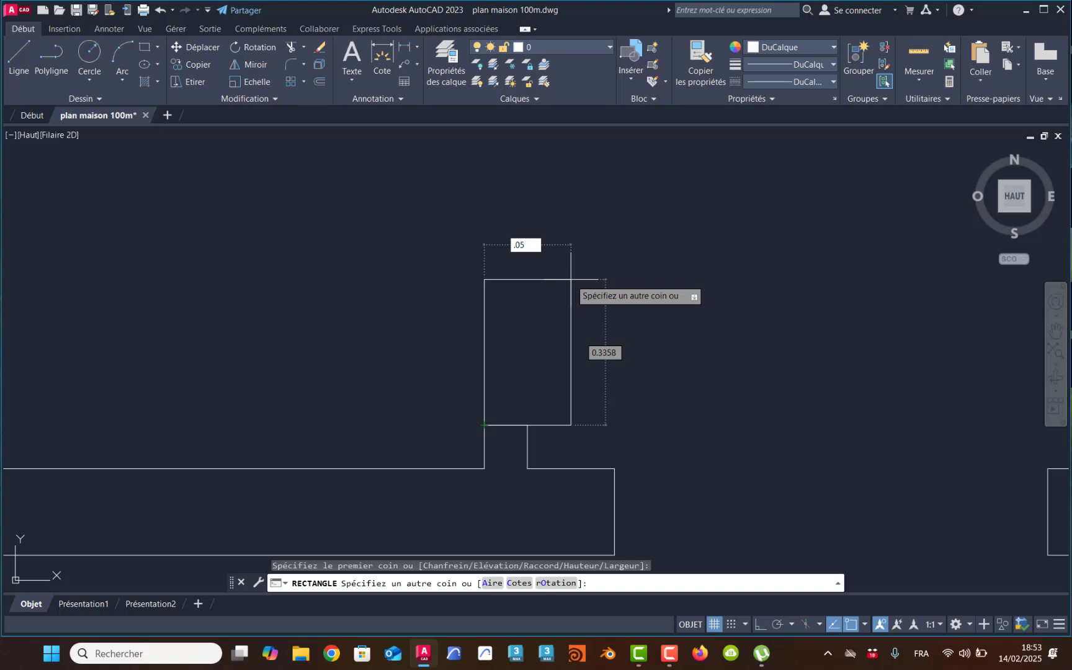
pyautogui.press('Tab')
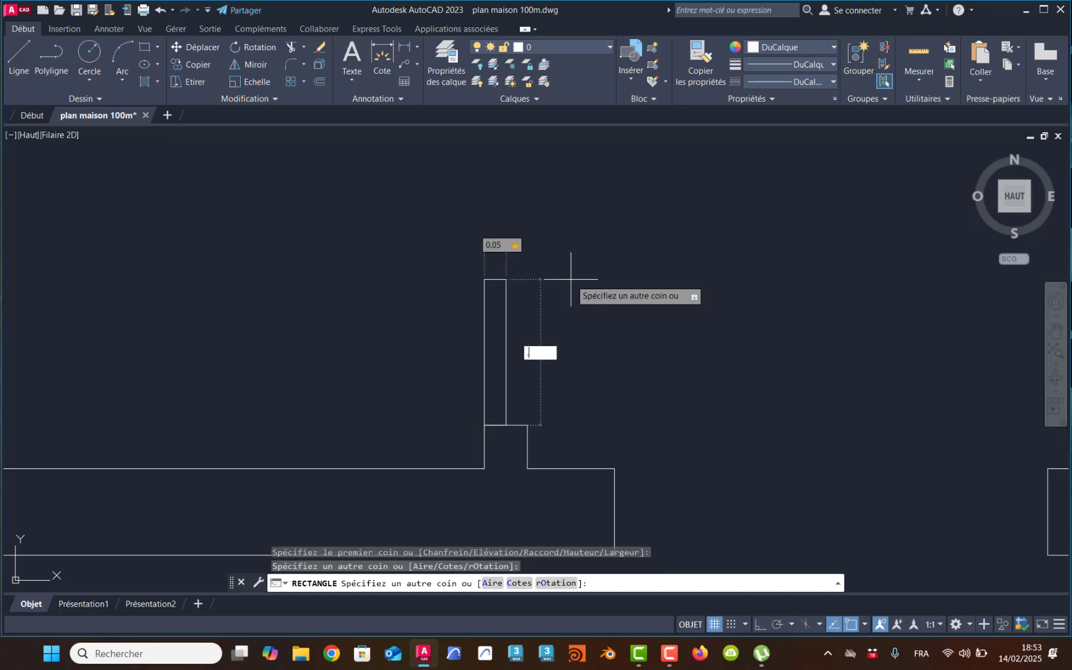
pyautogui.write('.05')
pyautogui.press('Return')
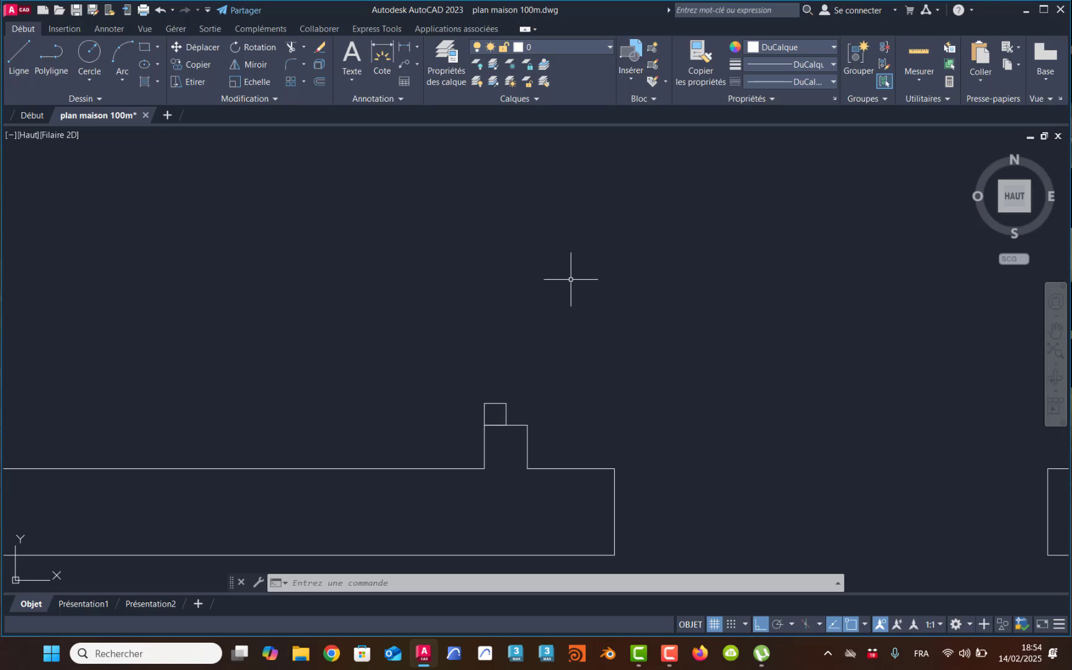
# Copy the small square from its upper west corner to the west corner of the southwest door's north jamb
pyautogui.scroll(-4, 571, 279)
pyautogui.moveTo(559, 256); pyautogui.dragTo(439, 409, button='middle')
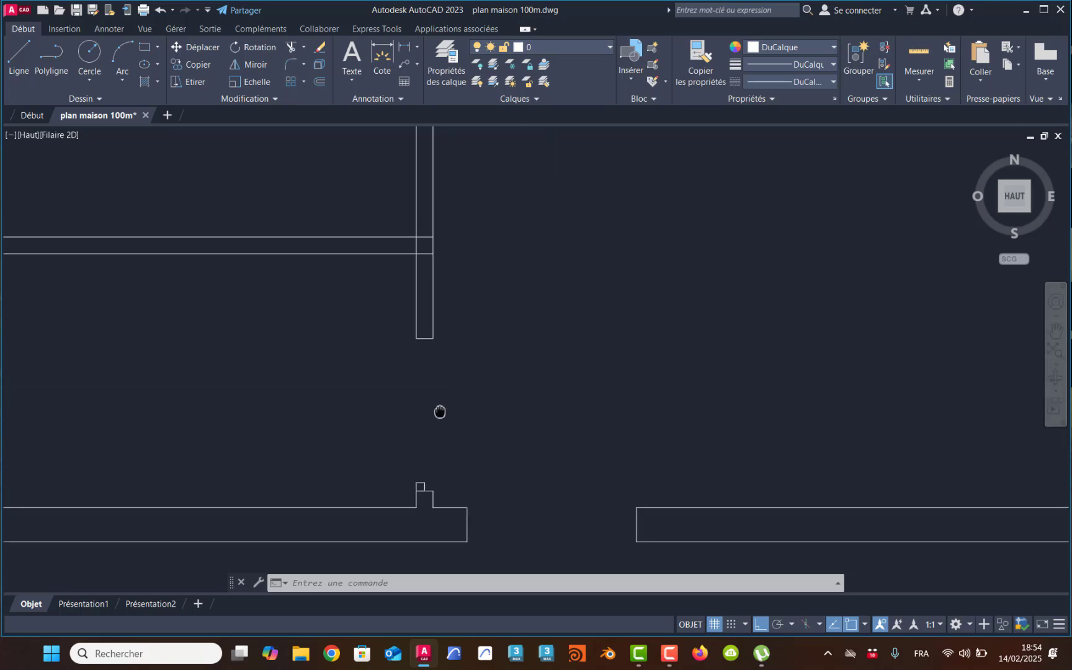
pyautogui.scroll(2, 427, 454)
pyautogui.moveTo(423, 461); pyautogui.dragTo(390, 385, button='middle')
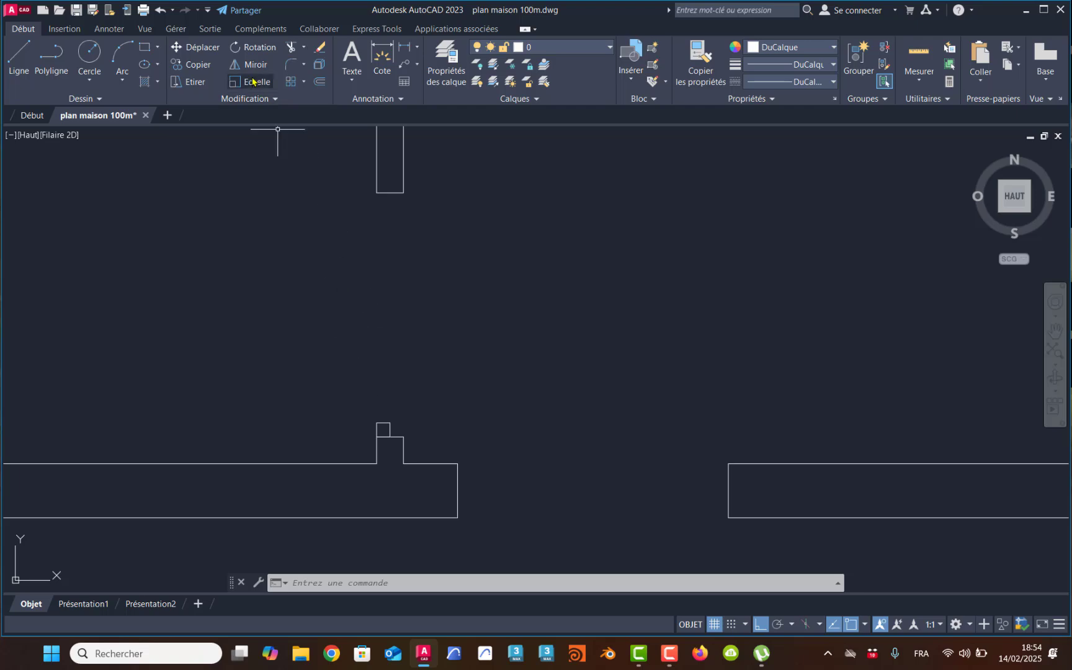
pyautogui.click(191, 65)
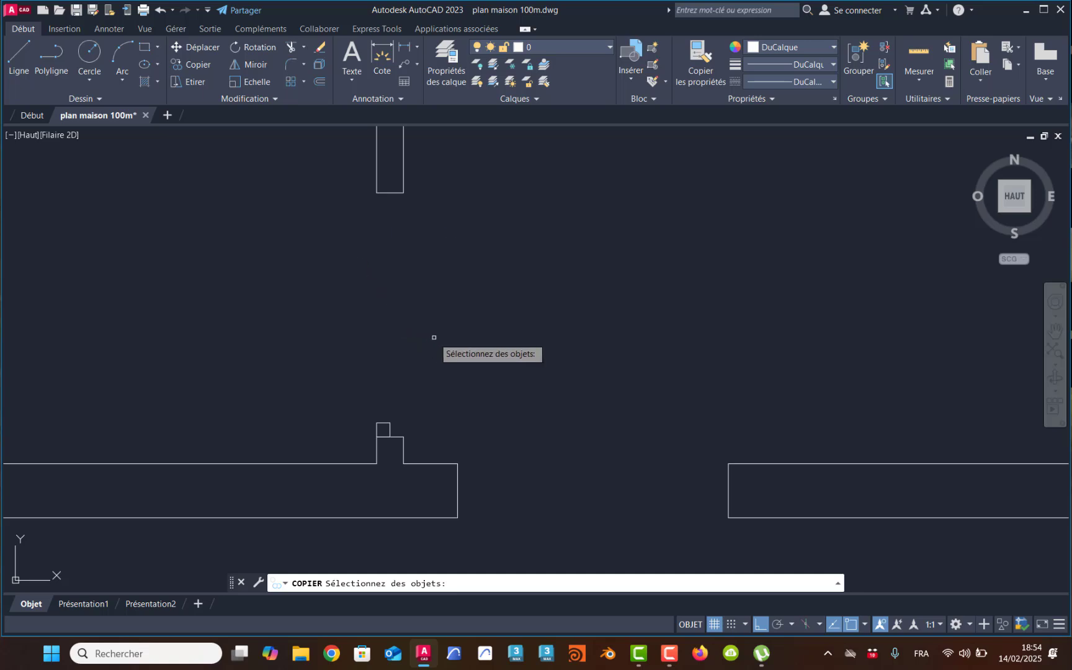
pyautogui.click(382, 422)
pyautogui.press('Return')
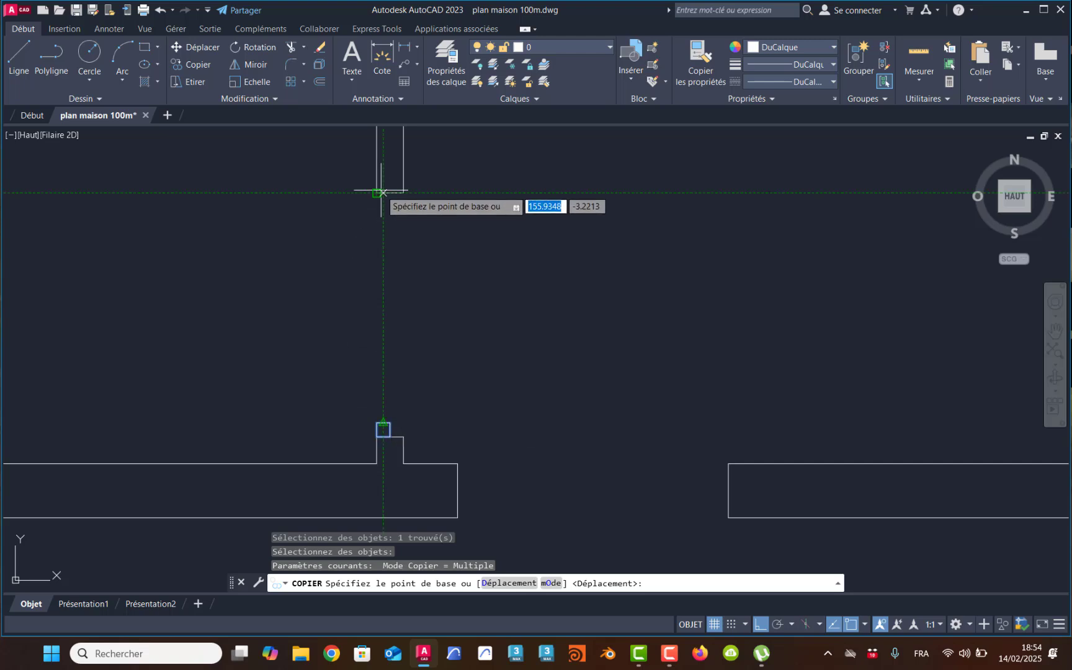
pyautogui.scroll(3, 382, 425)
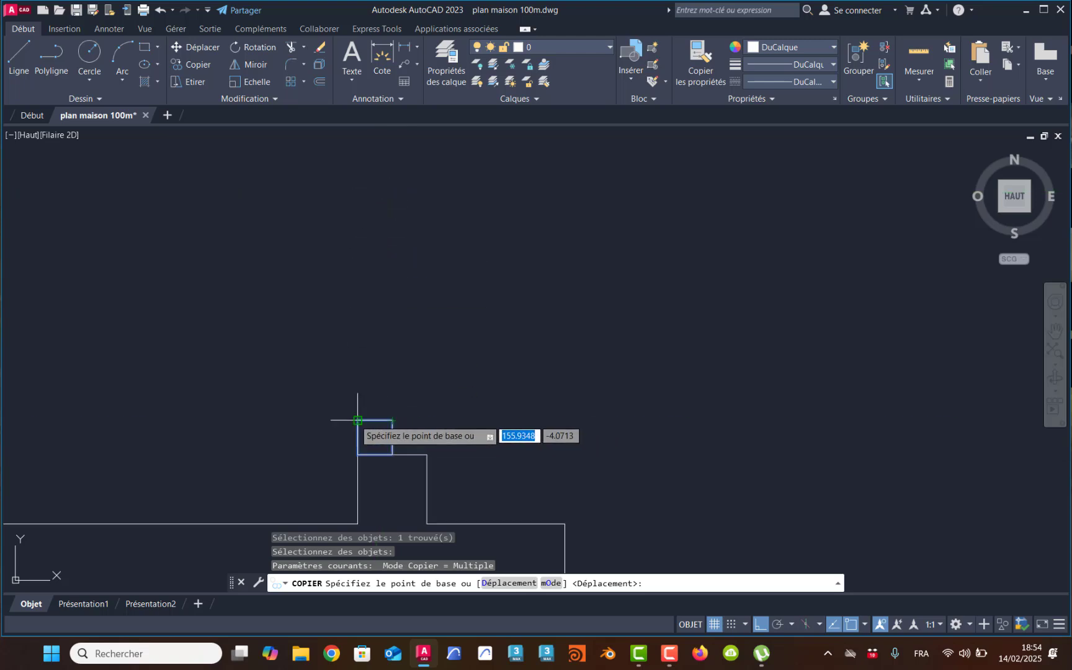
pyautogui.click(357, 420)
pyautogui.scroll(-3, 358, 425)
pyautogui.scroll(2, 357, 304)
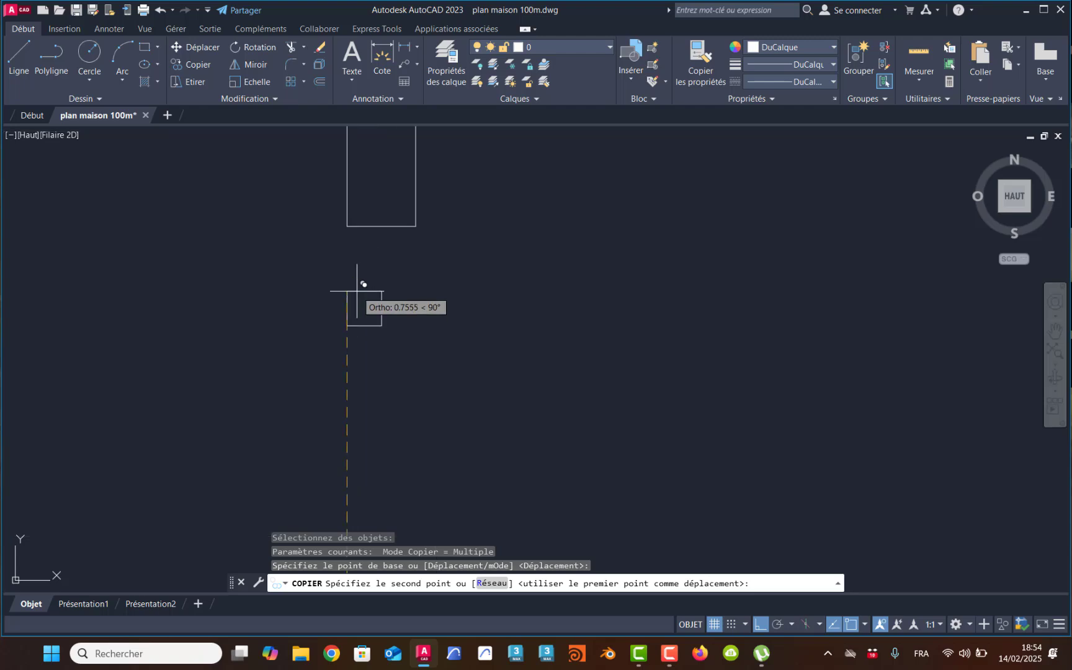
pyautogui.click(347, 225)
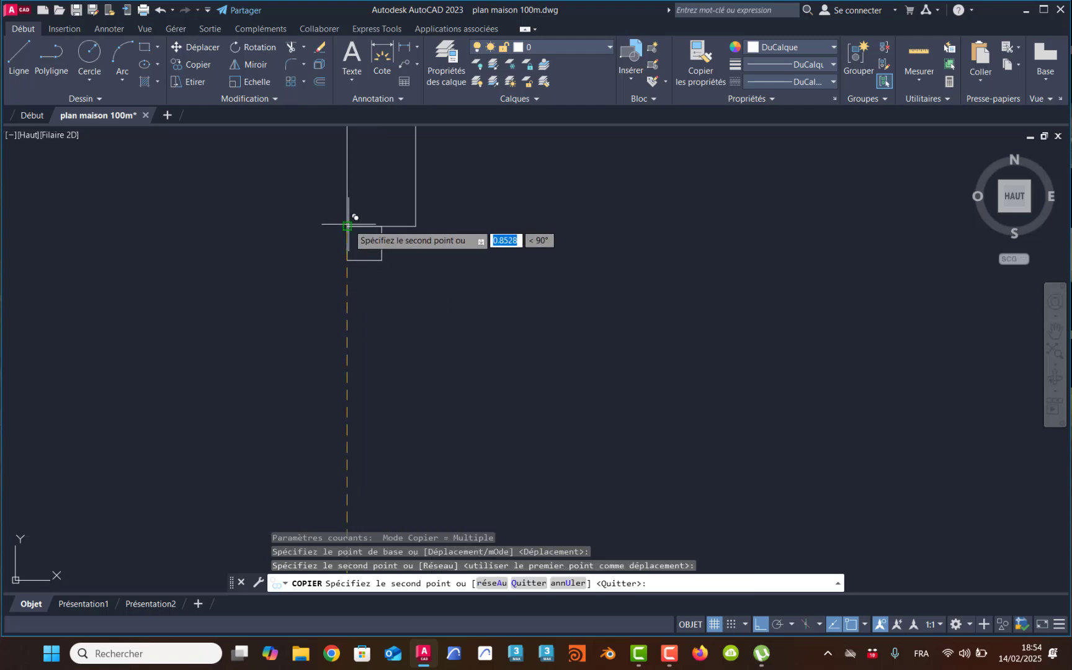
# Place another copy of the square at the west corner of the northwest door's north jamb and end the copying
pyautogui.scroll(-2, 362, 319)
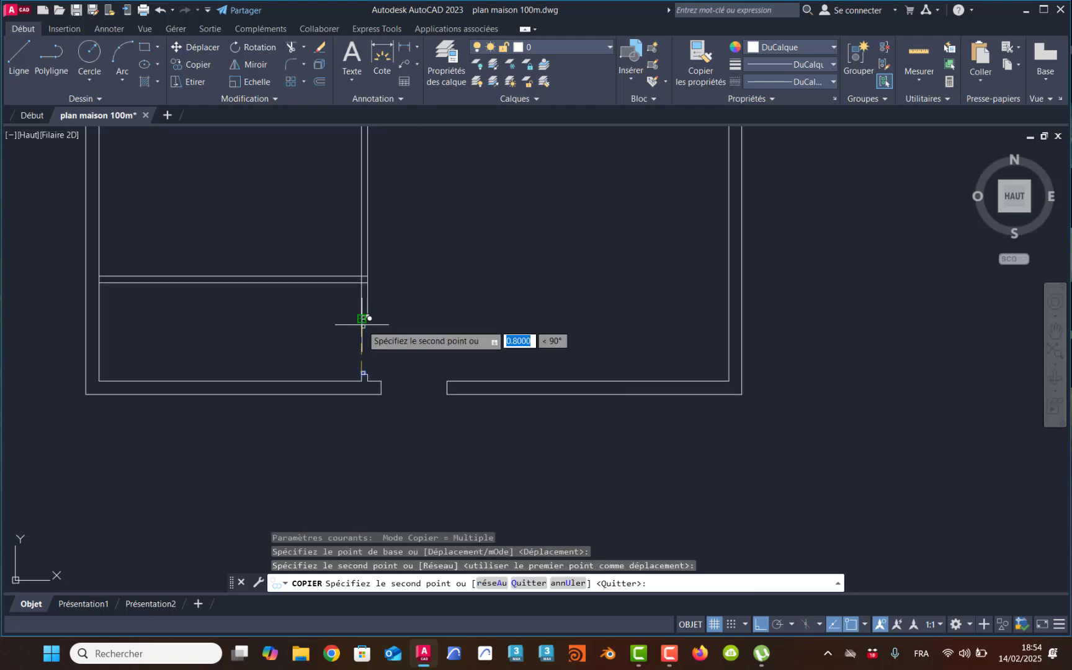
pyautogui.scroll(-3, 348, 297)
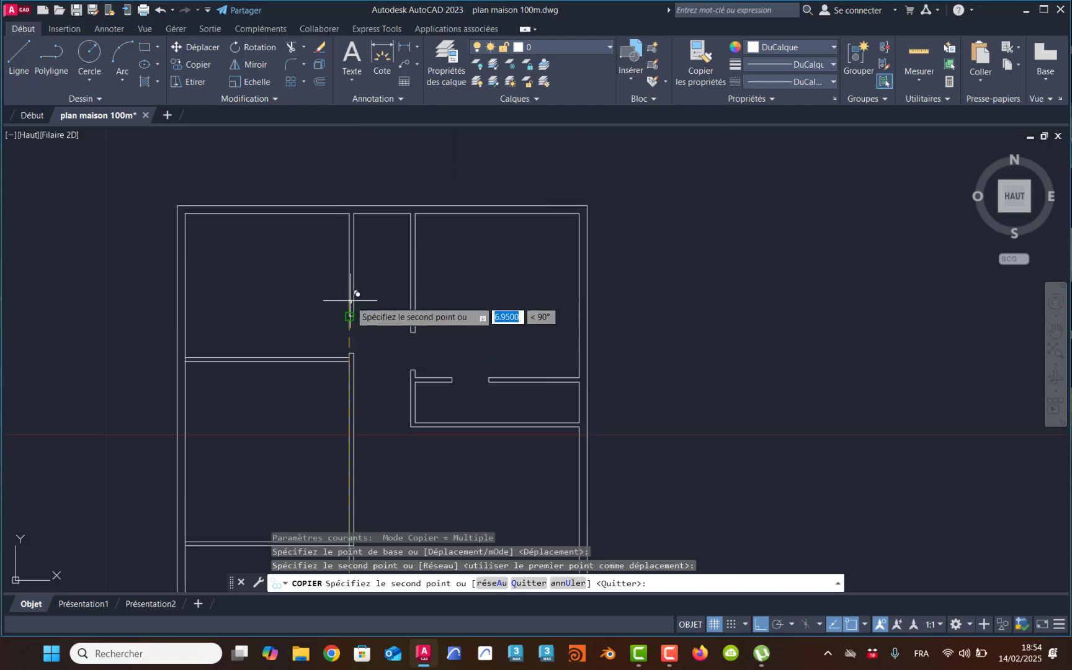
pyautogui.scroll(8, 350, 316)
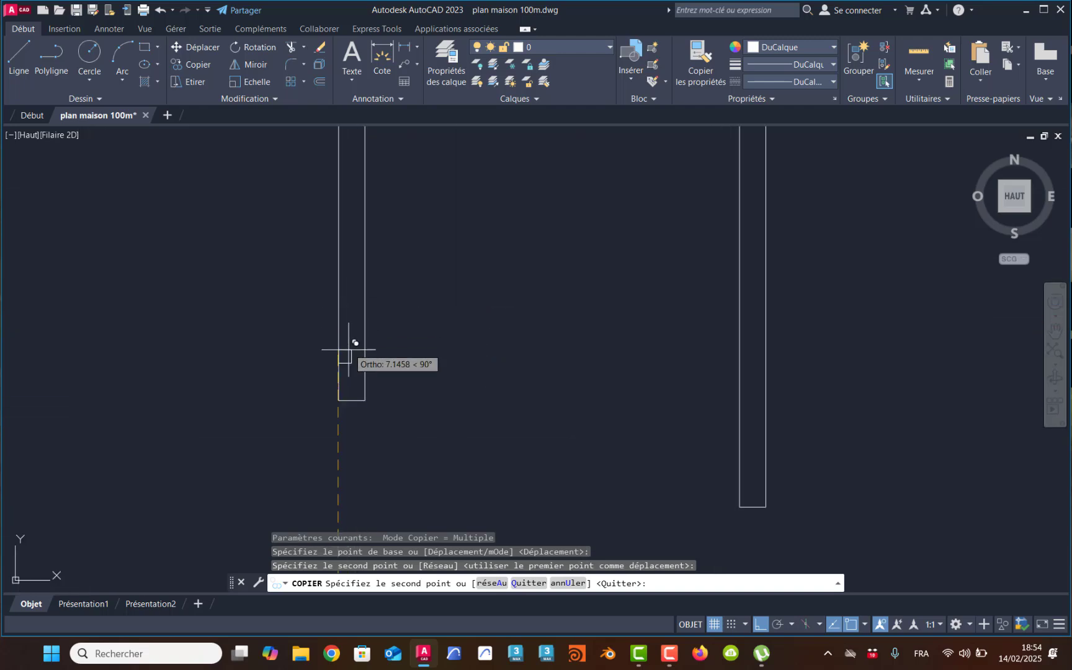
pyautogui.click(338, 400)
pyautogui.moveTo(344, 441); pyautogui.dragTo(344, 361, button='middle')
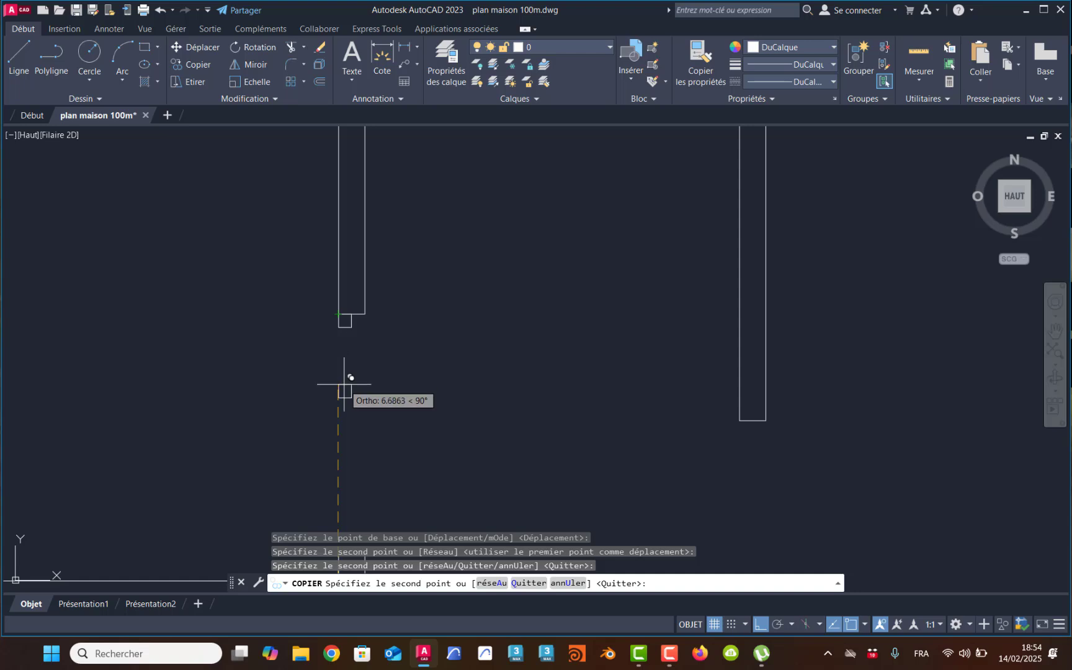
pyautogui.press('Return')
# Copy the northwest door's upper frame square from its lower west corner to the west corner of the door's south jamb
pyautogui.press('Return')
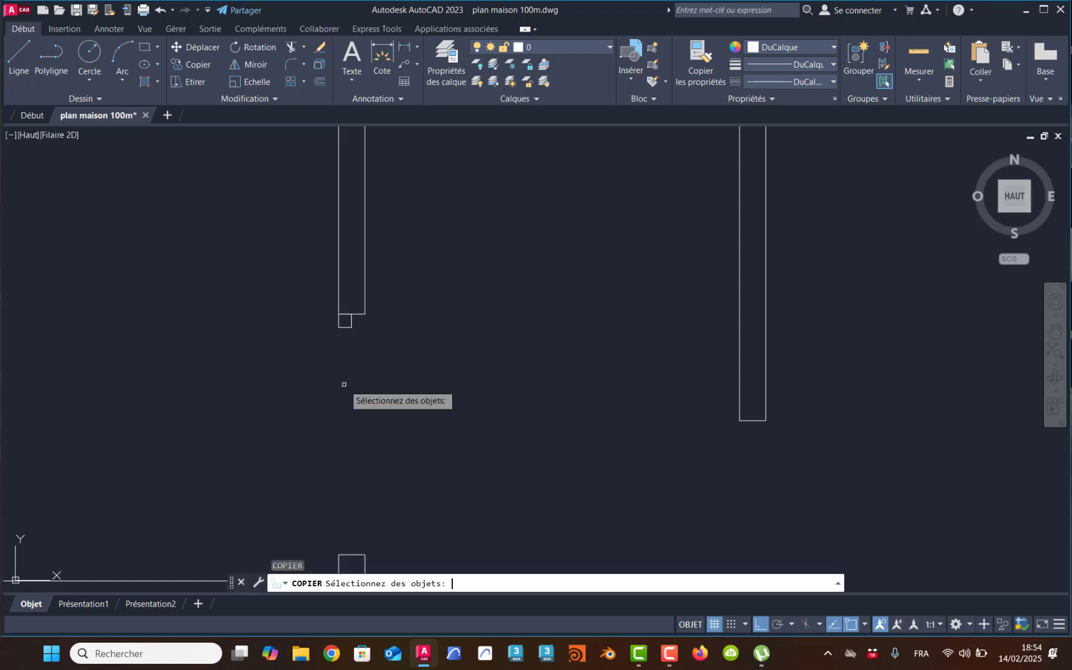
pyautogui.click(341, 324)
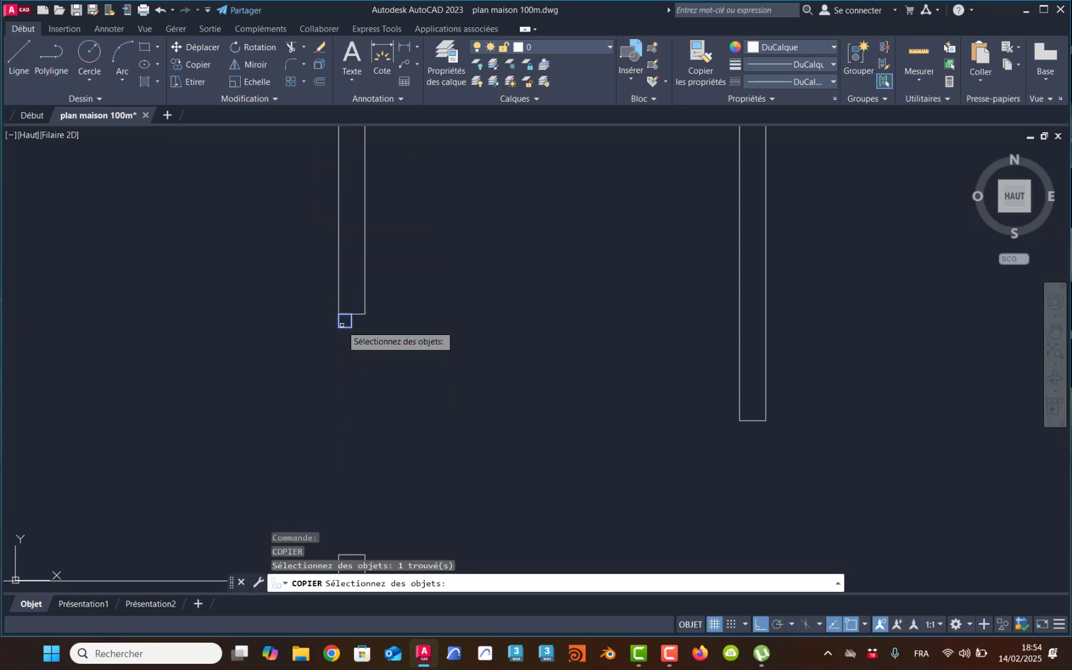
pyautogui.press('Return')
pyautogui.click(339, 326)
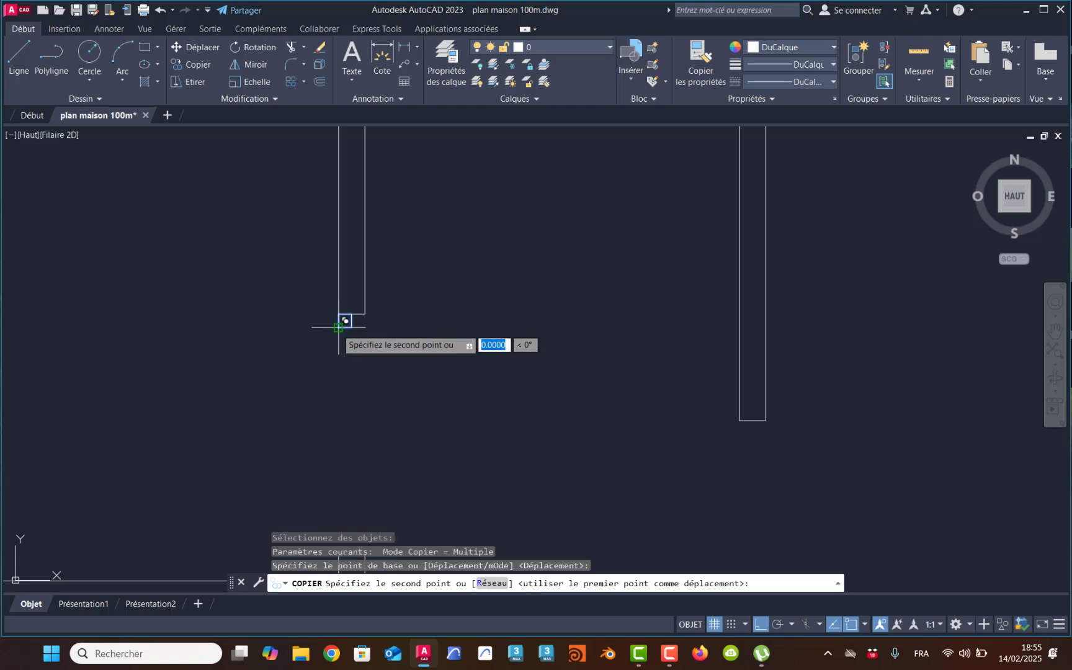
pyautogui.scroll(2, 318, 411)
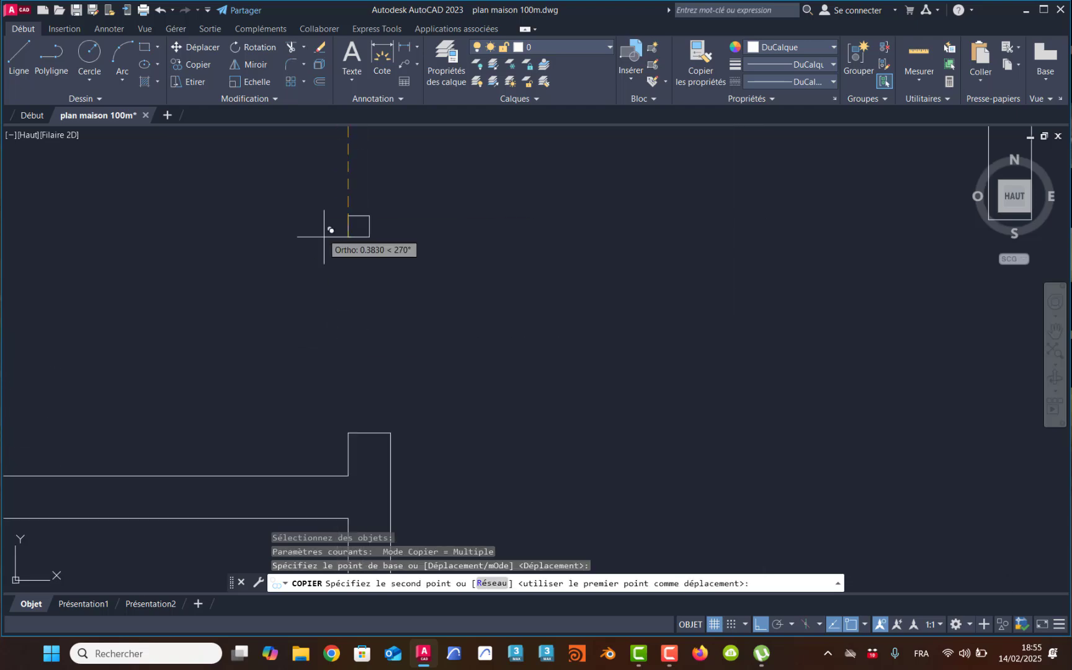
pyautogui.click(349, 431)
pyautogui.press('Return')
pyautogui.scroll(-3, 368, 386)
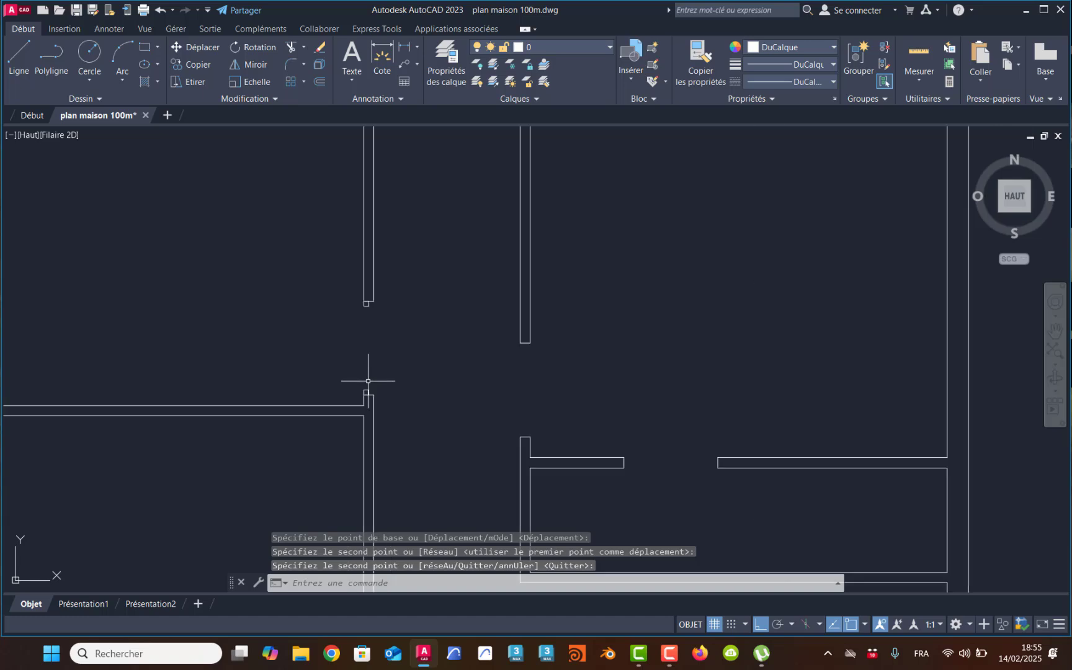
# Measure the clear opening between the two frame squares of the northwest door with the quick measuring tool
pyautogui.scroll(3, 362, 314)
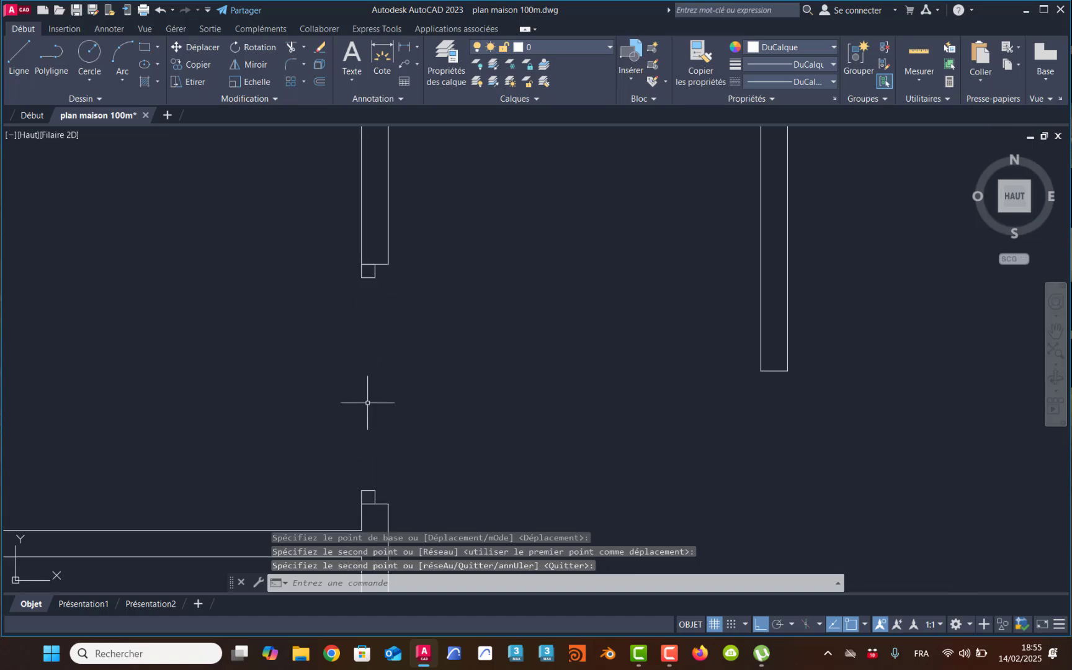
pyautogui.scroll(4, 361, 425)
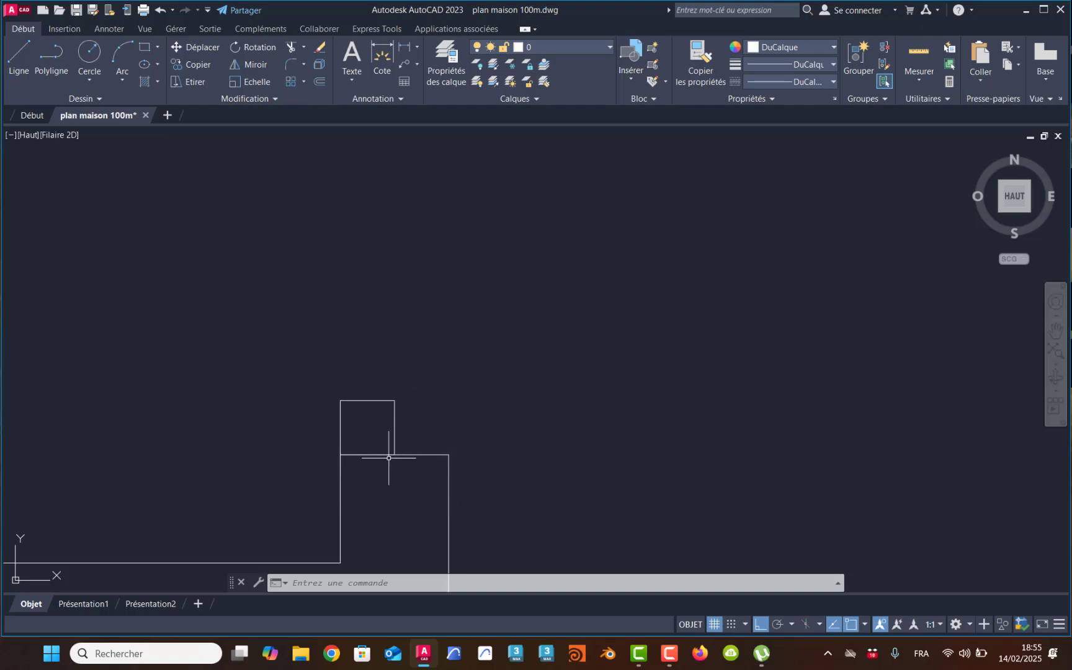
pyautogui.scroll(-3, 361, 447)
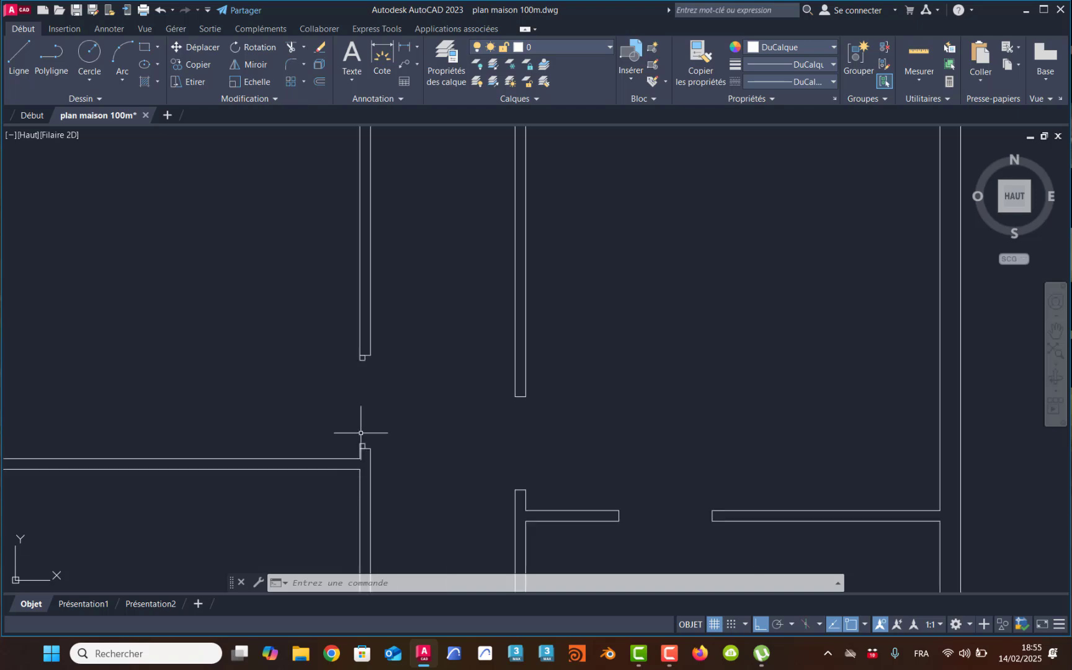
pyautogui.scroll(2, 384, 435)
pyautogui.scroll(4, 407, 416)
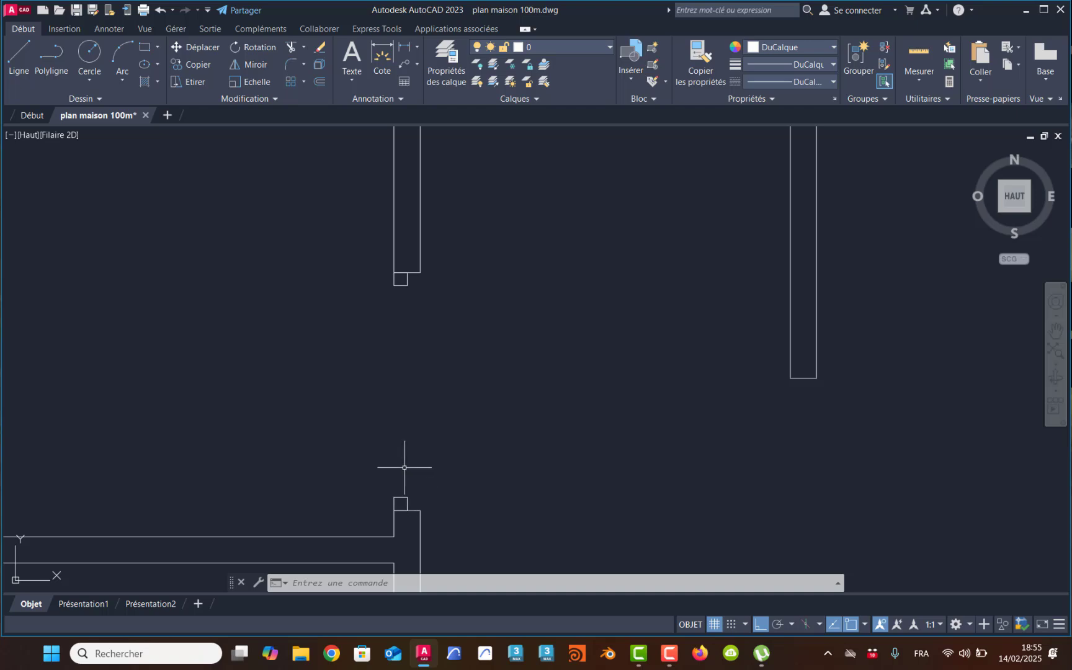
pyautogui.moveTo(402, 283)
pyautogui.click(910, 86)
pyautogui.click(915, 111)
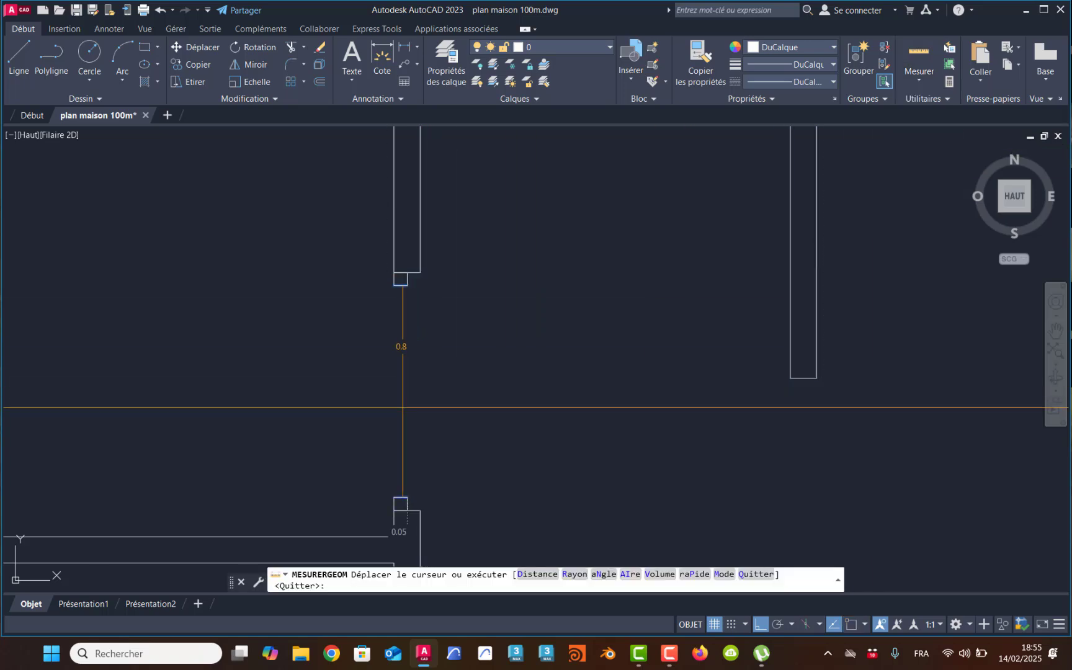
pyautogui.press('Escape')
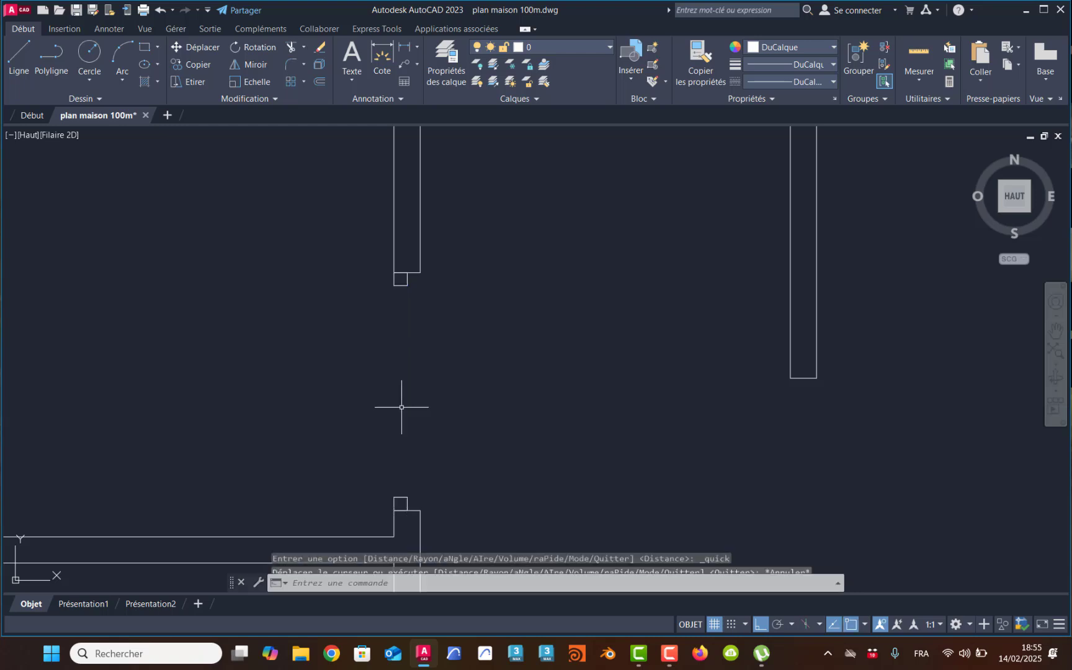
# Draw a door leaf rectangle 0.8 long and 0.05 wide, running west from the upper west corner of the northwest door's south frame square
pyautogui.click(19, 59)
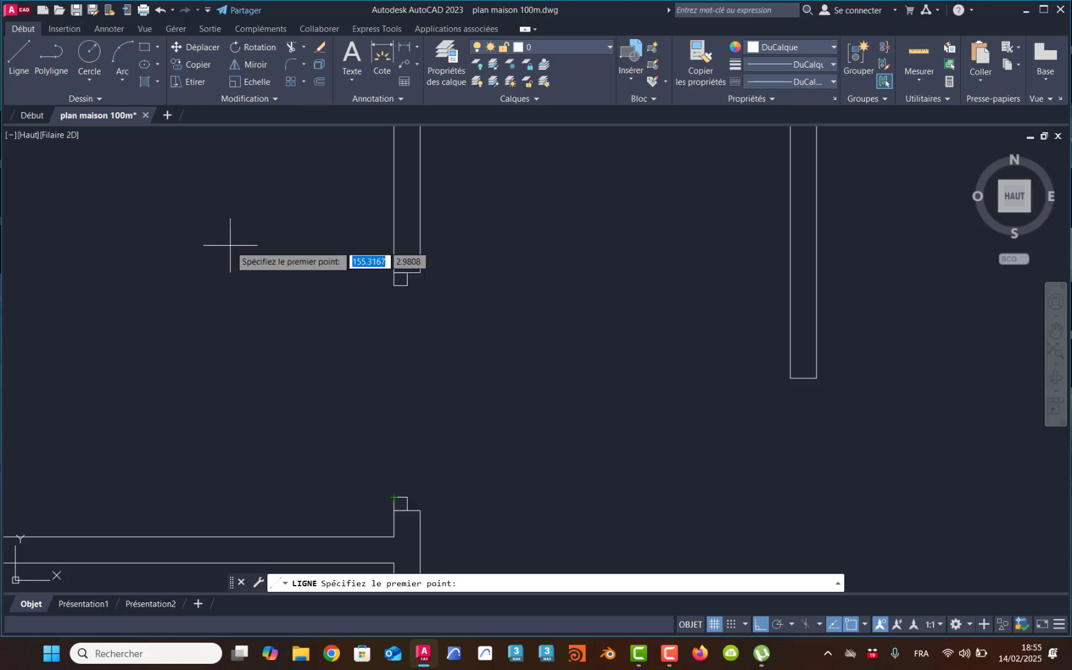
pyautogui.press('Escape')
pyautogui.click(142, 49)
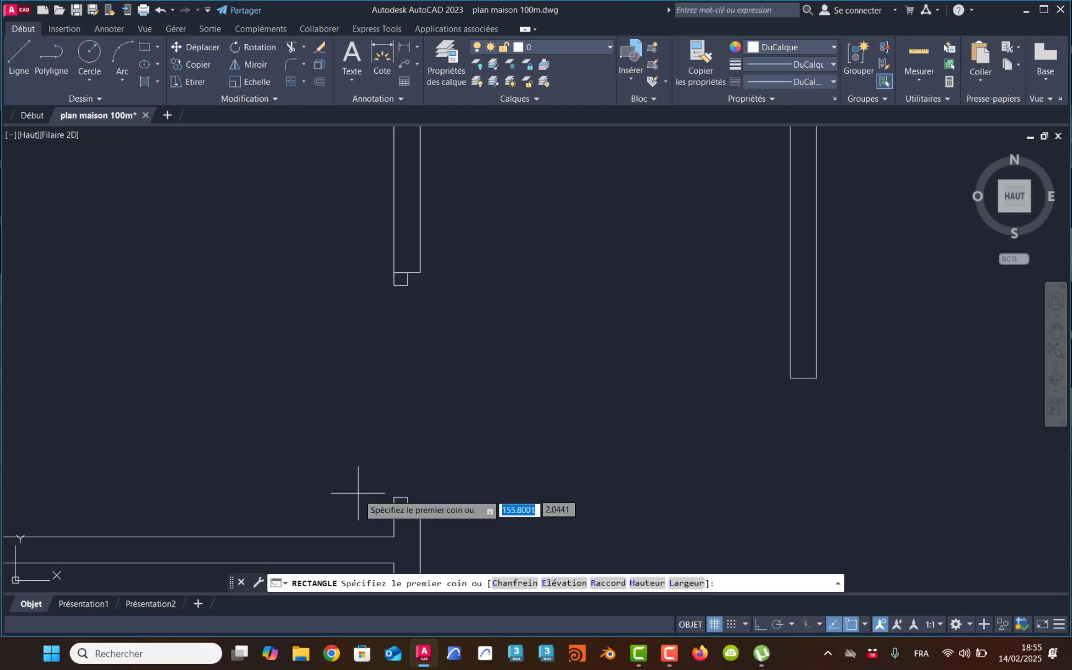
pyautogui.click(394, 497)
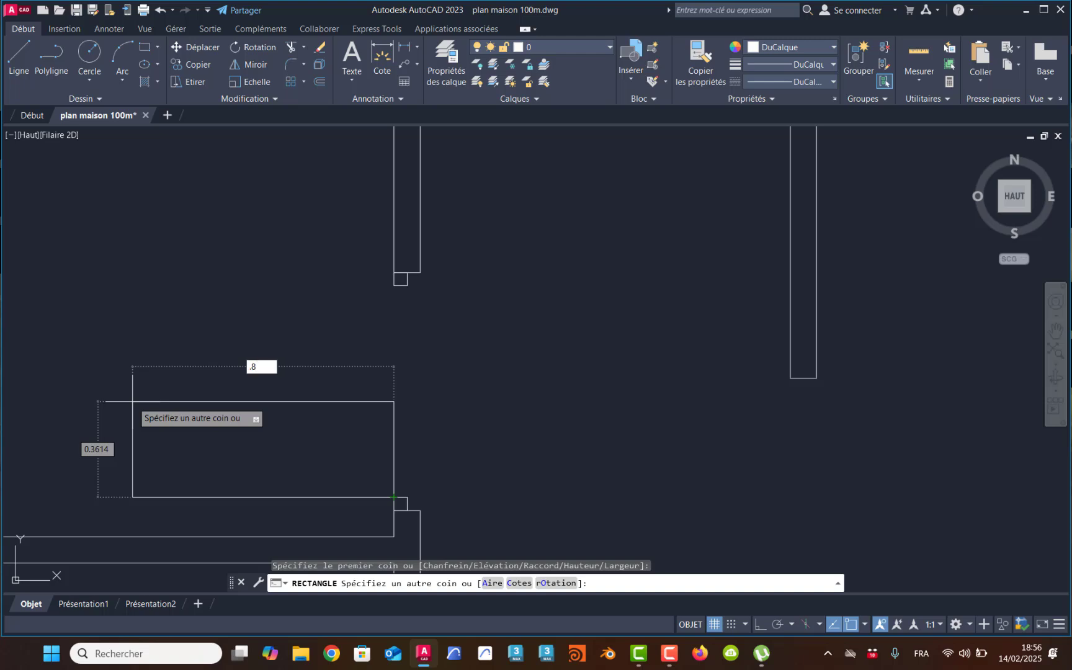
pyautogui.write('.8')
pyautogui.press('Tab')
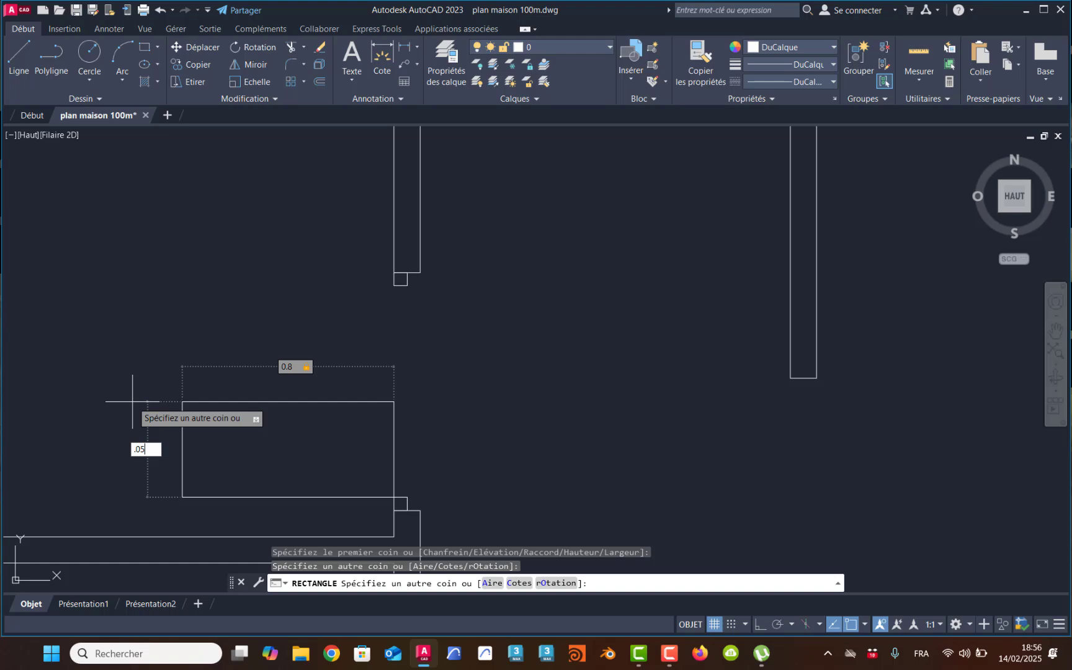
pyautogui.press('Return')
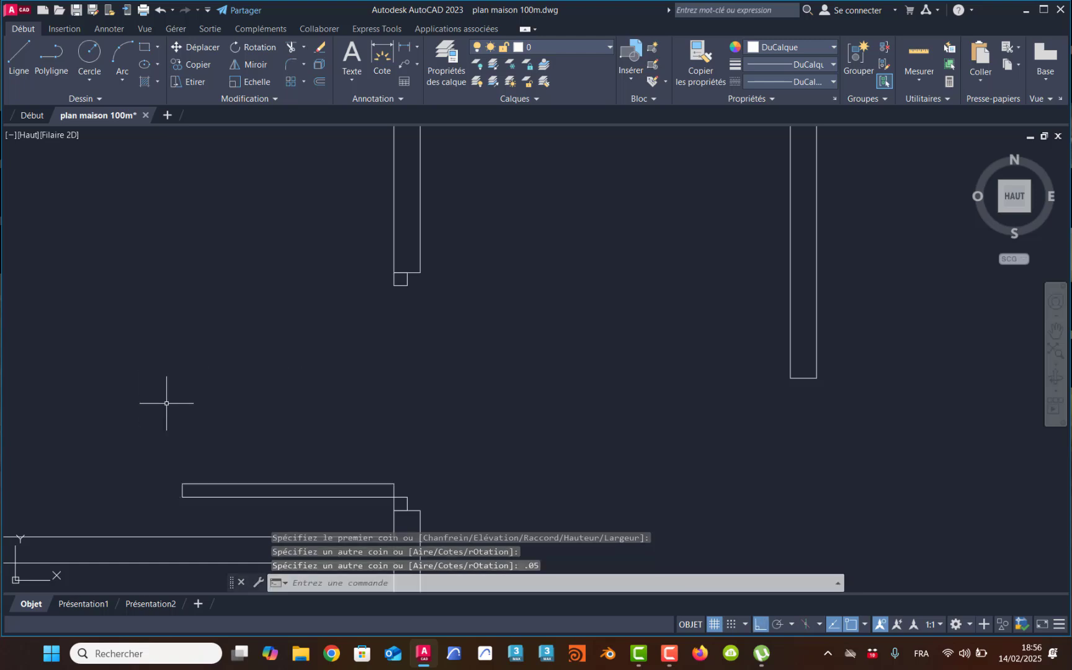
pyautogui.moveTo(167, 403)
pyautogui.mouseDown(button='middle')
pyautogui.moveTo(153, 366)
pyautogui.moveTo(157, 396)
pyautogui.mouseUp(button='middle')
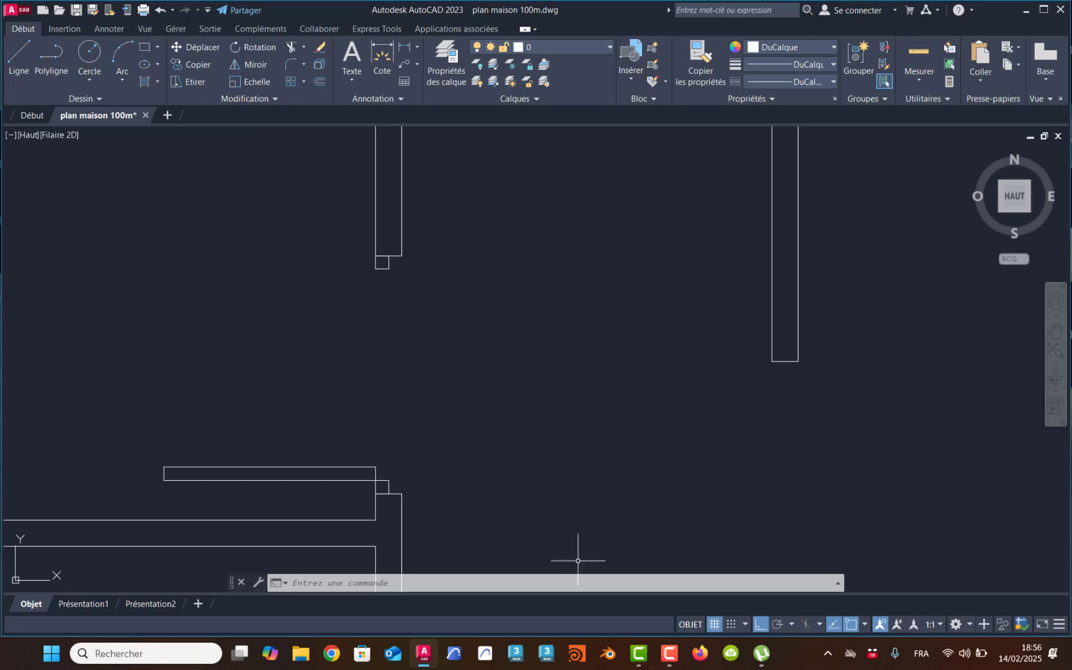
pyautogui.click(675, 654)
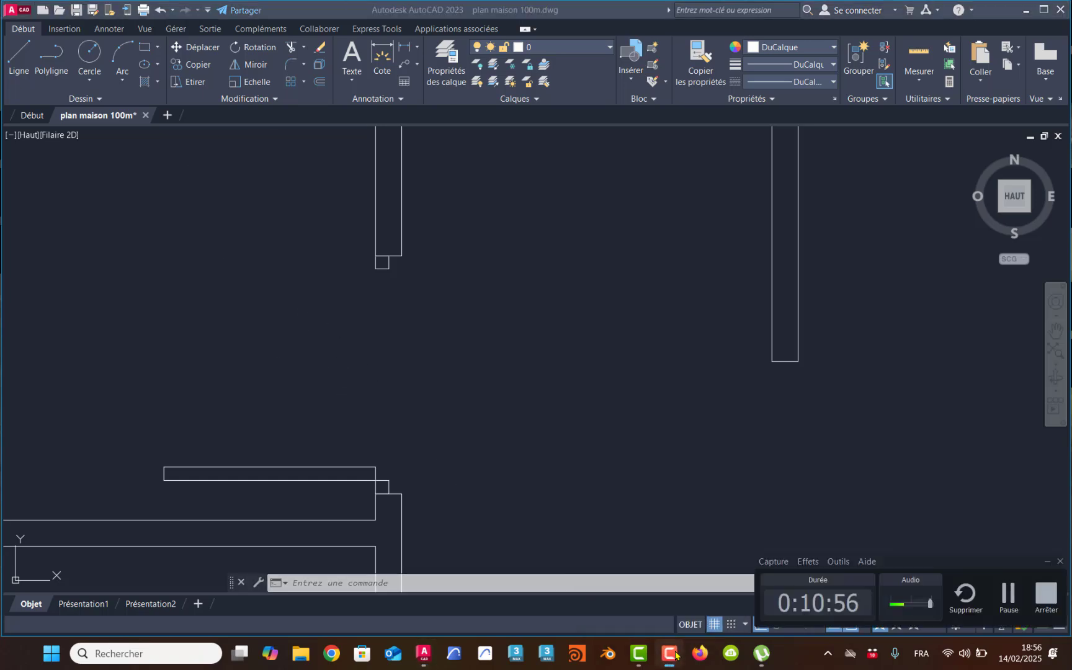
pyautogui.click(1007, 592)
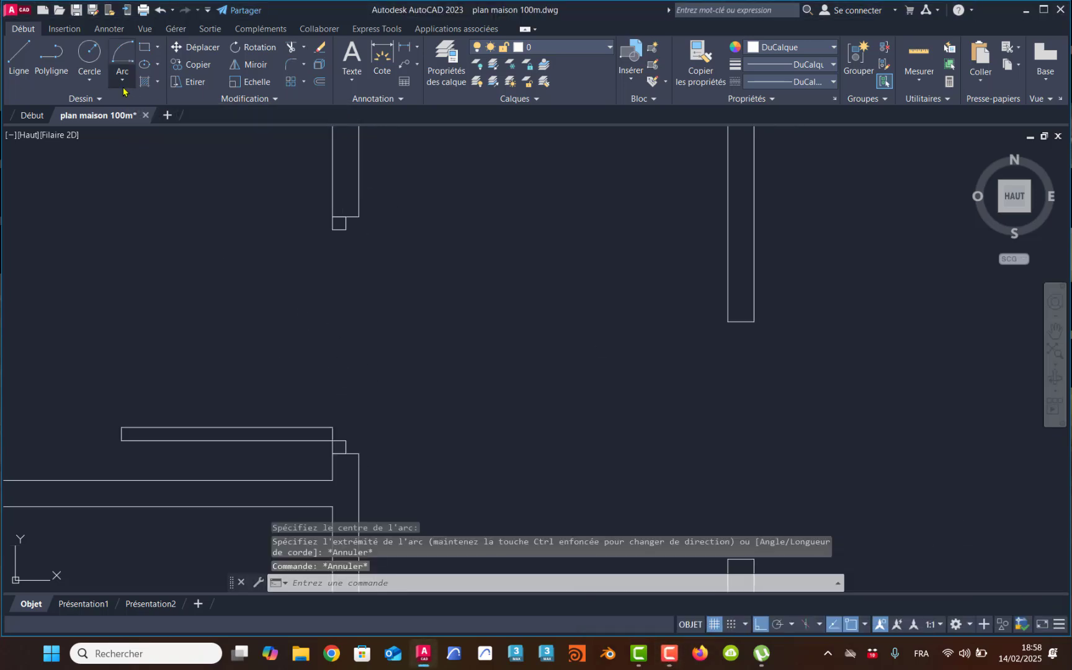
# Draw the door swing as a start-center-end arc from the north frame square's lower west corner, centered at the leaf's hinge, to the leaf's free end
pyautogui.click(122, 79)
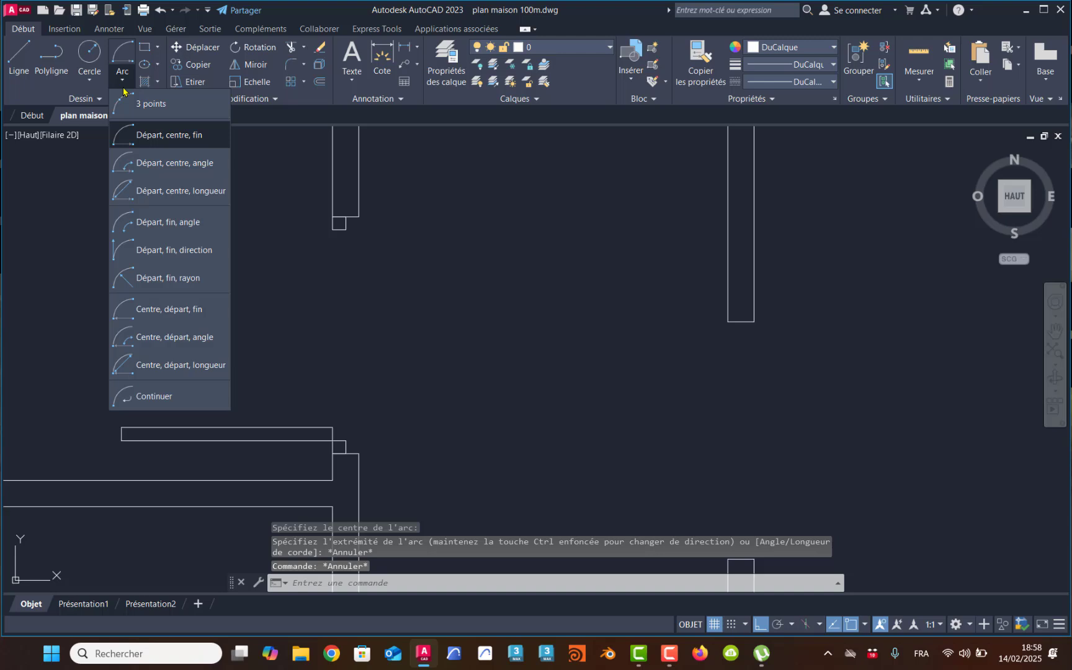
pyautogui.click(178, 136)
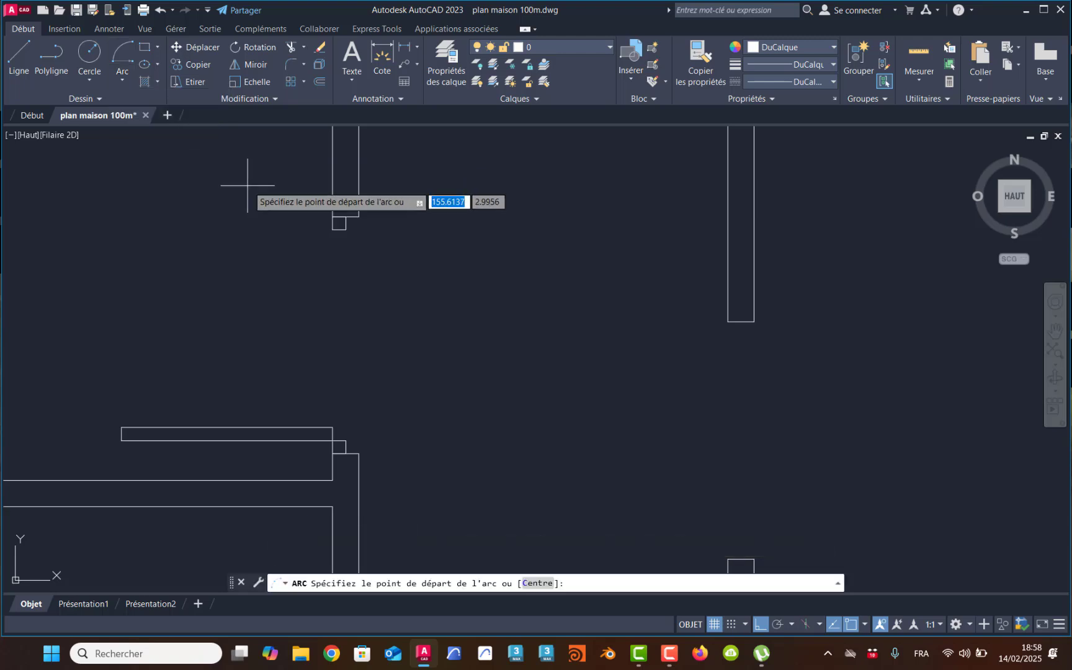
pyautogui.click(332, 230)
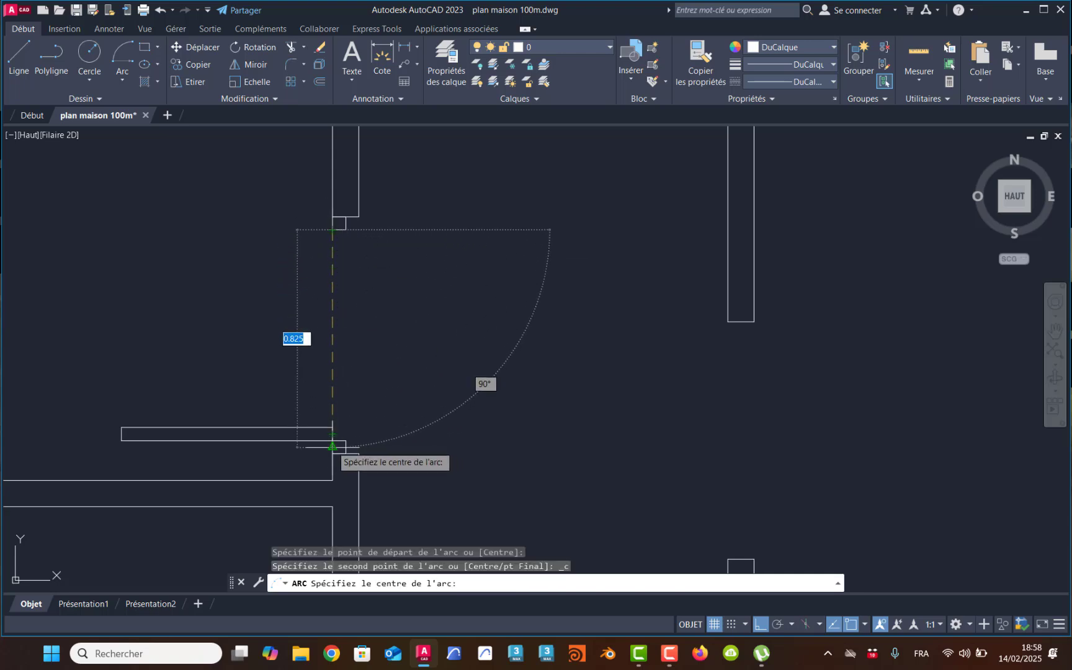
pyautogui.click(332, 440)
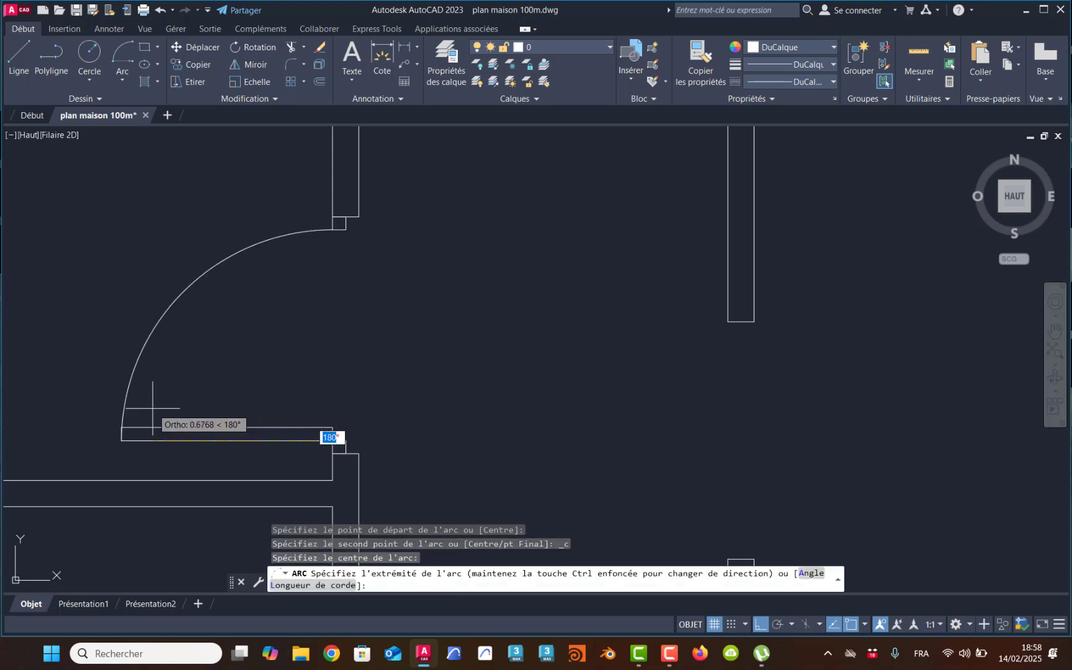
pyautogui.click(122, 427)
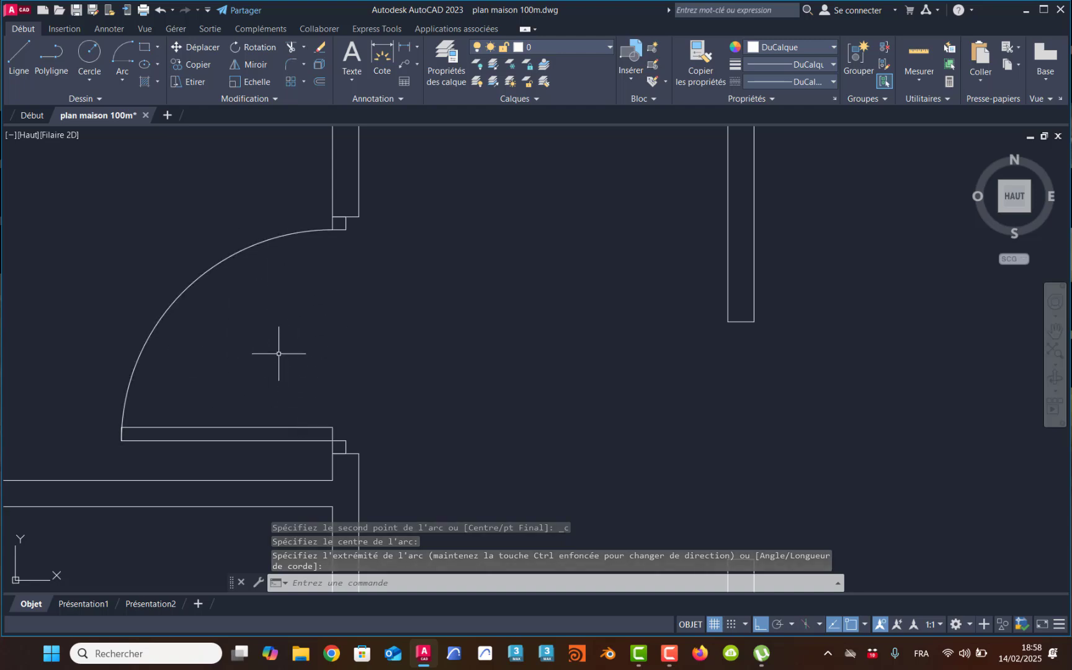
pyautogui.moveTo(280, 354); pyautogui.dragTo(315, 354, button='middle')
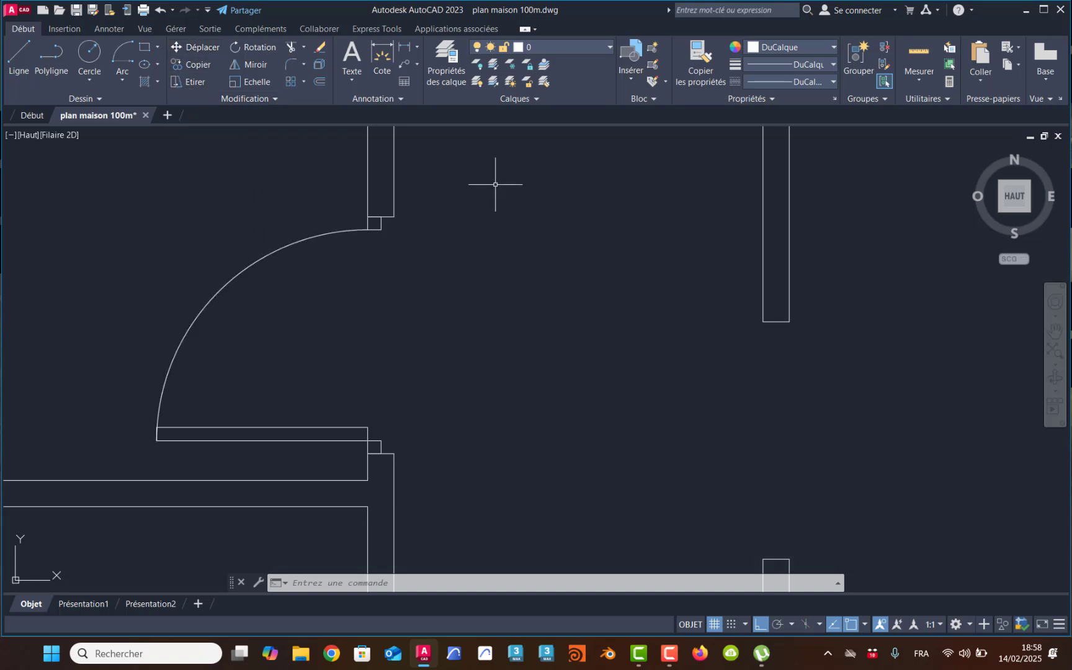
pyautogui.click(379, 223)
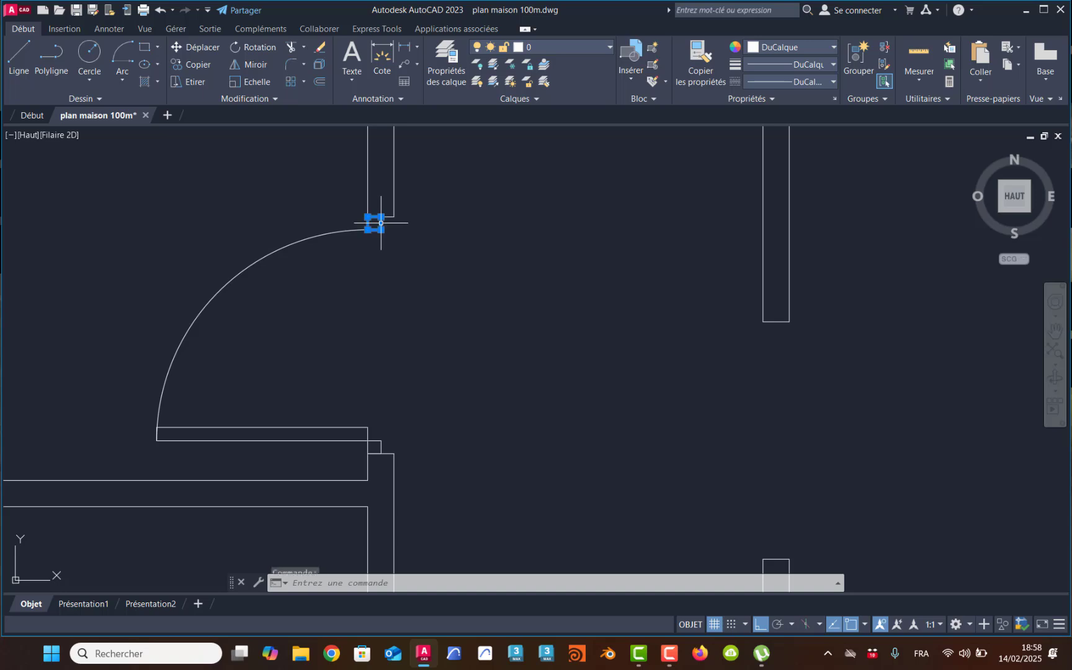
pyautogui.moveTo(380, 223)
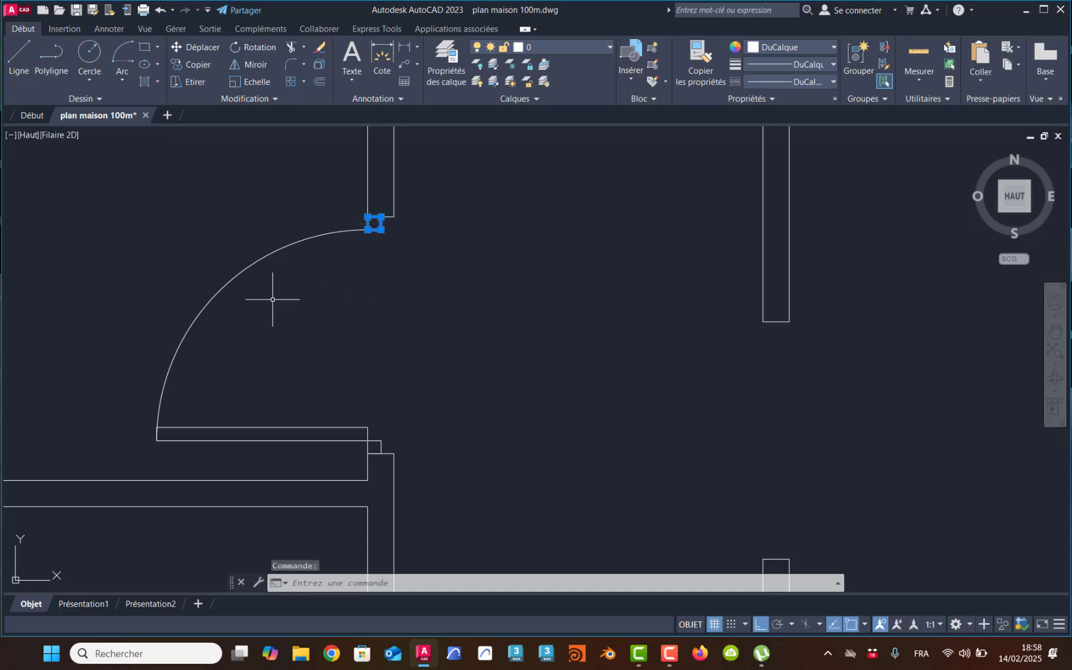
pyautogui.press('Escape')
pyautogui.press('Escape')
pyautogui.press('Escape')
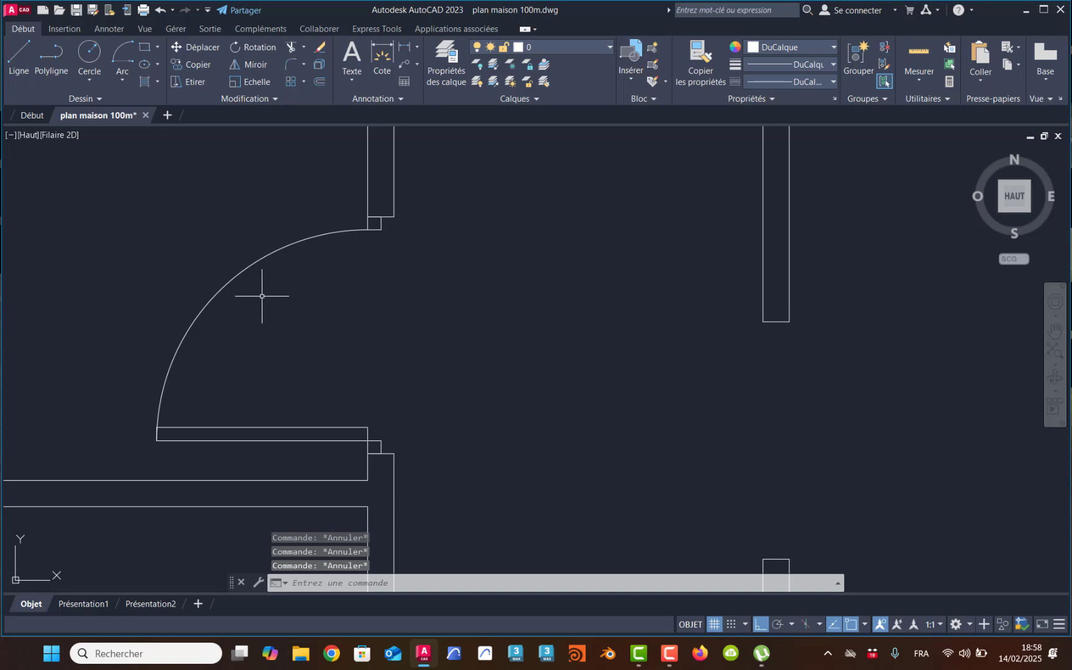
pyautogui.click(409, 226)
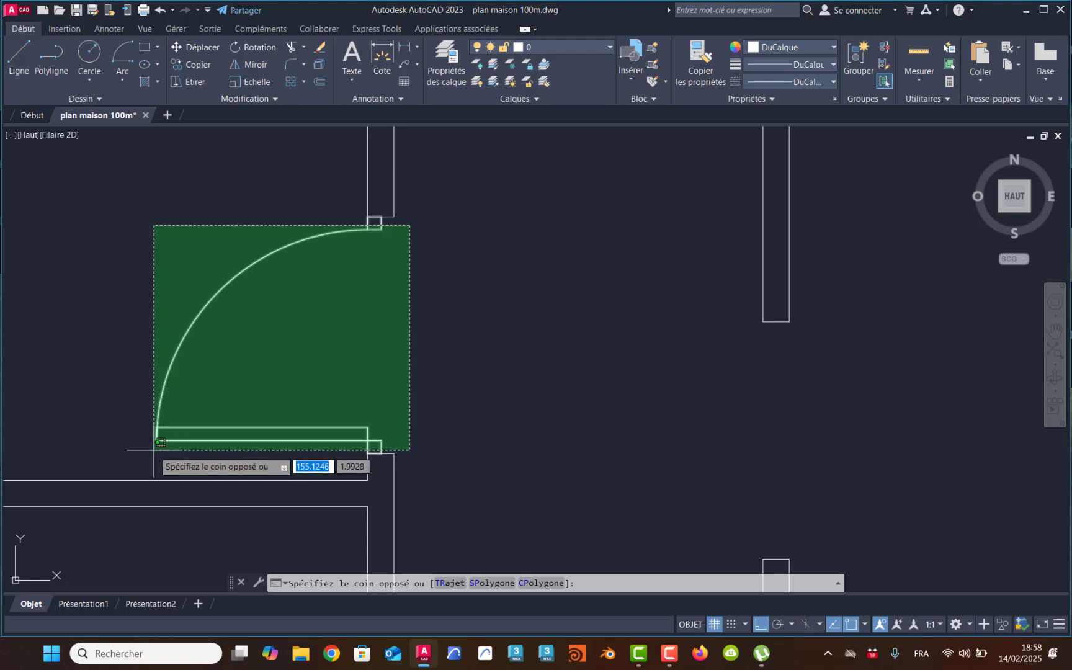
pyautogui.click(154, 450)
pyautogui.press('Escape')
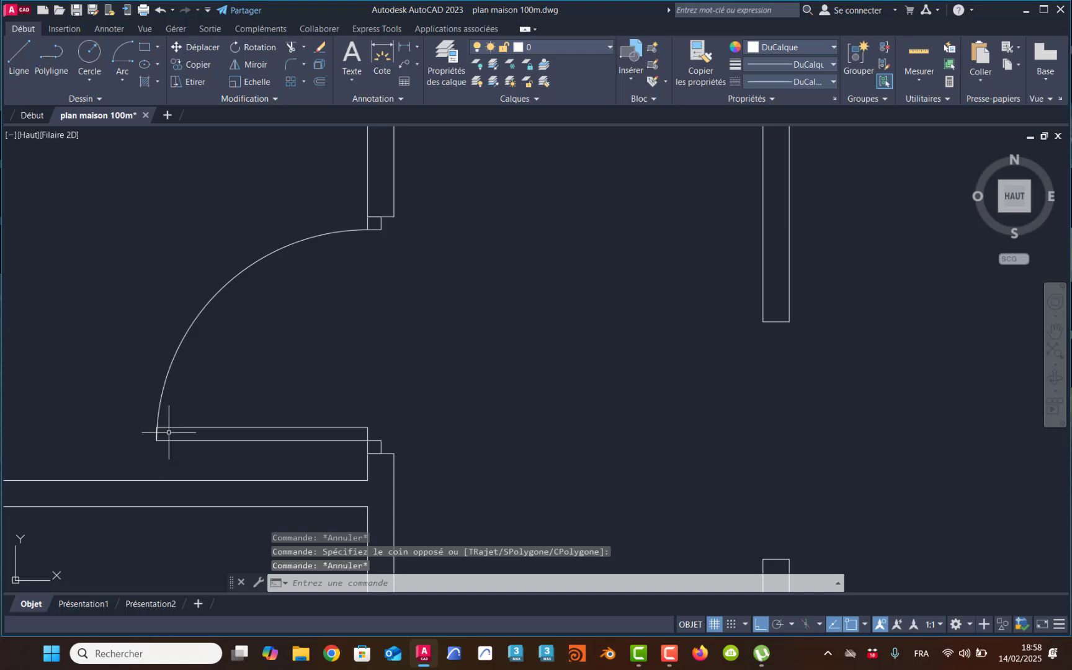
pyautogui.press('Escape')
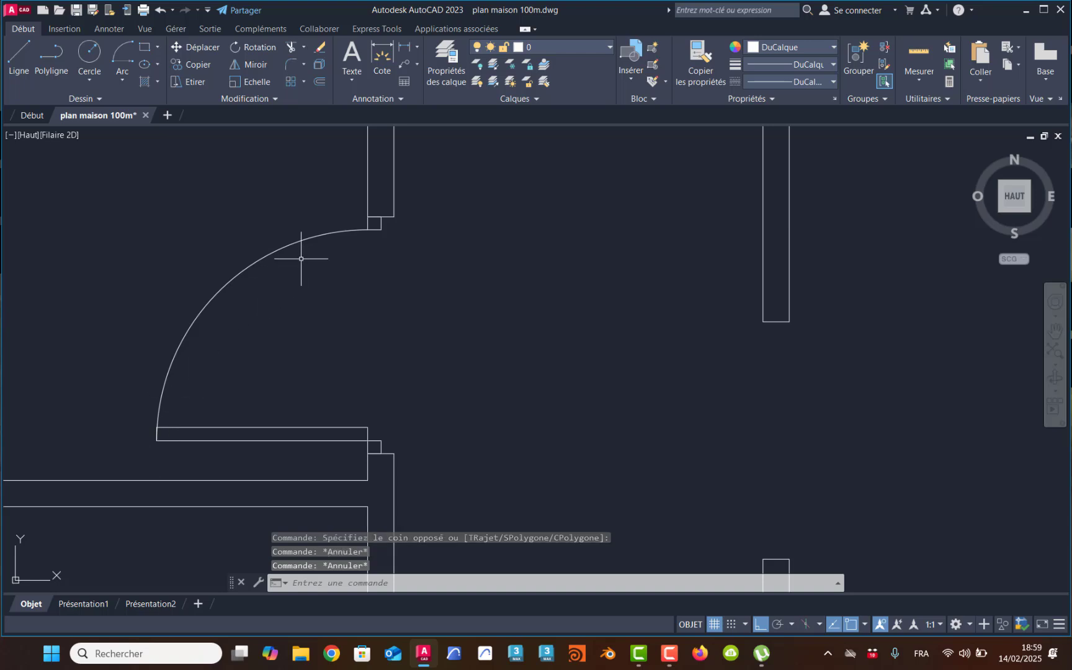
pyautogui.press('Escape')
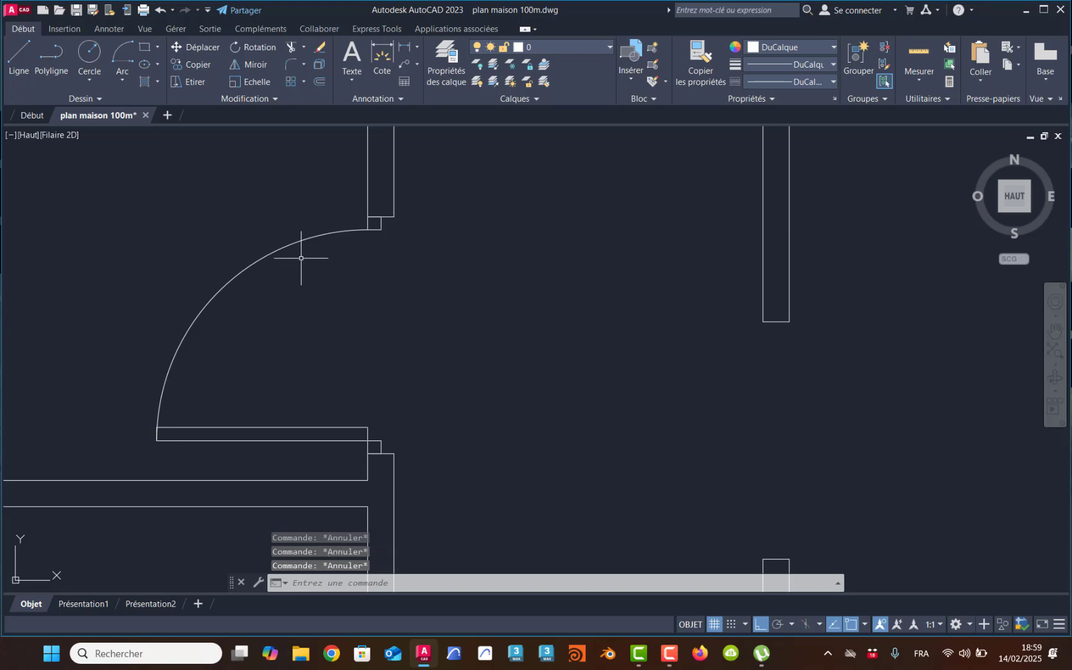
# Select the northwest door's two frame squares, leaf rectangle and swing arc
pyautogui.click(378, 227)
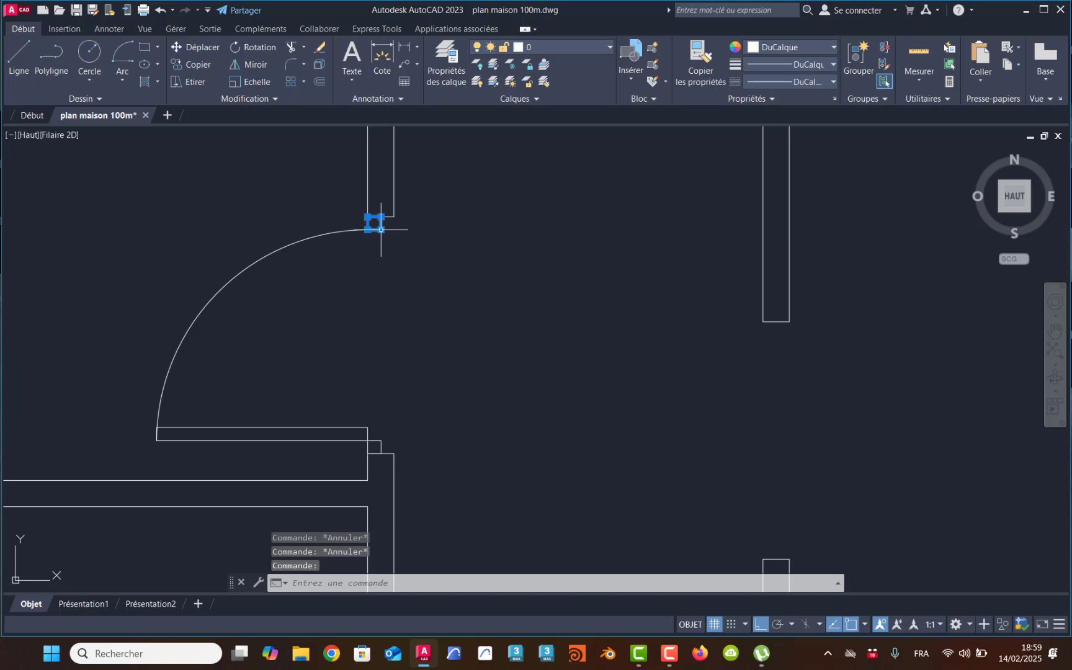
pyautogui.click(375, 441)
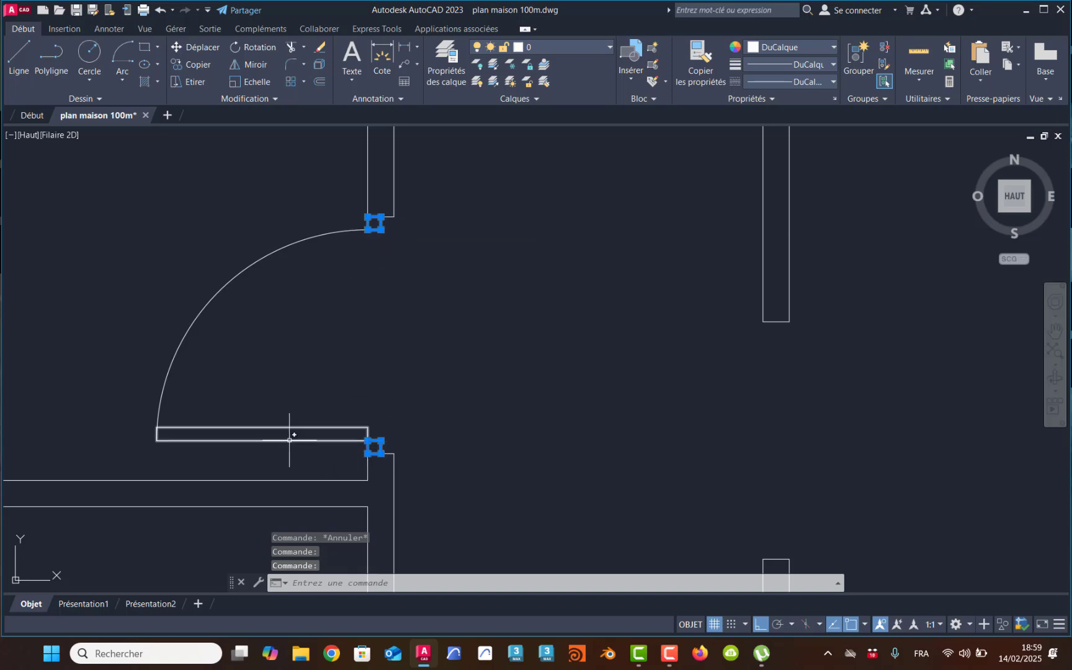
pyautogui.click(286, 438)
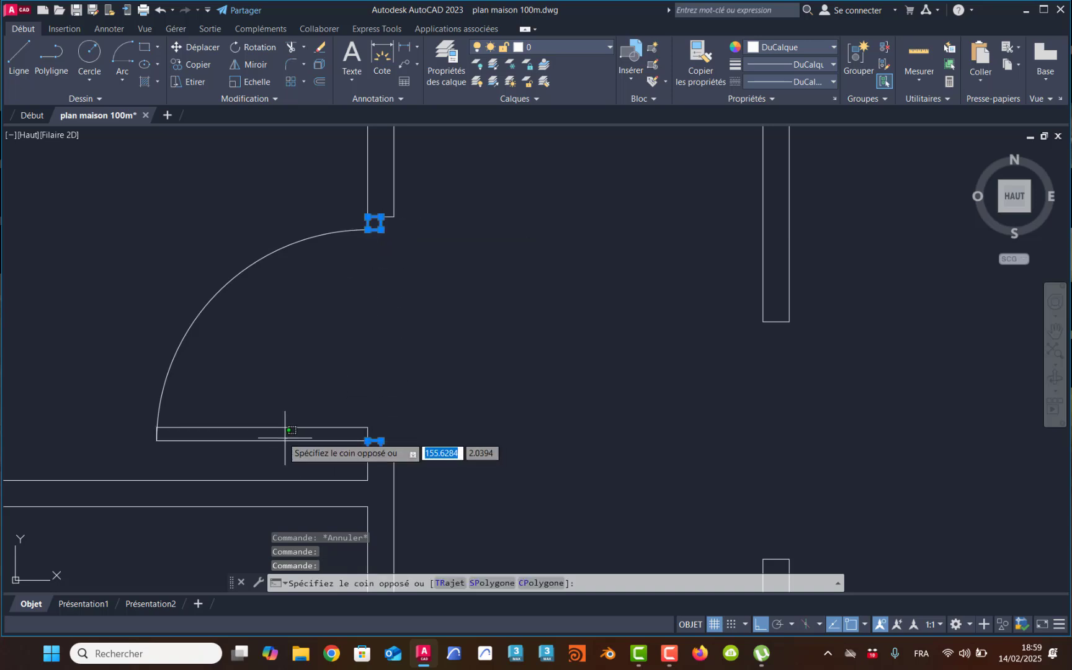
pyautogui.click(149, 374)
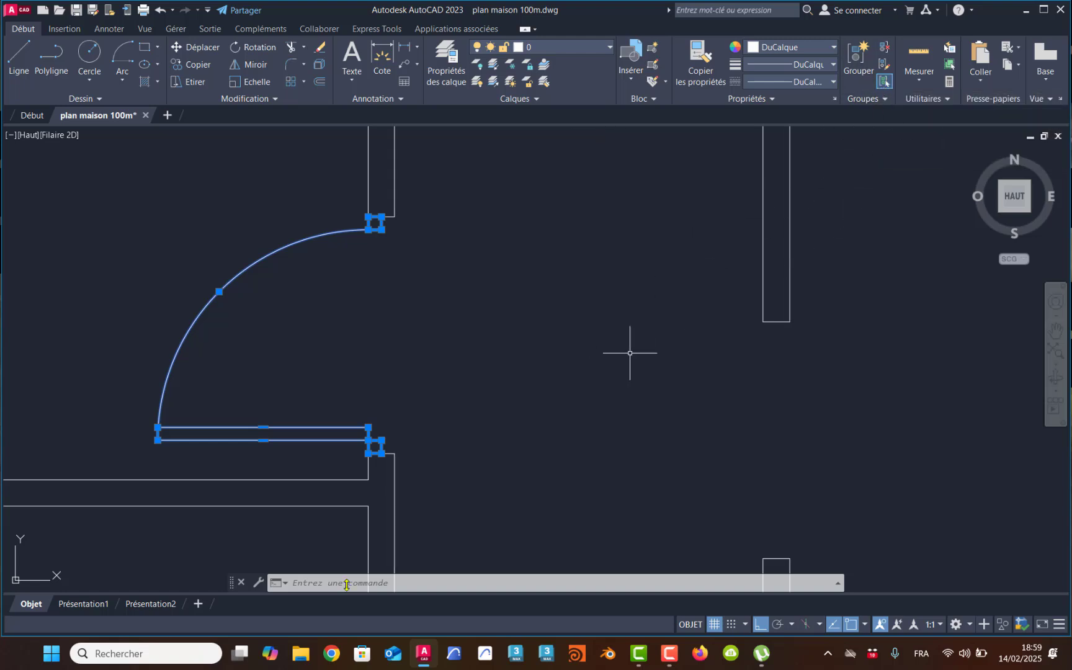
# Switch to the Windows Loupe magnifier, minimize its window and view the drawing program's grouping tools enlarged
pyautogui.click(52, 653)
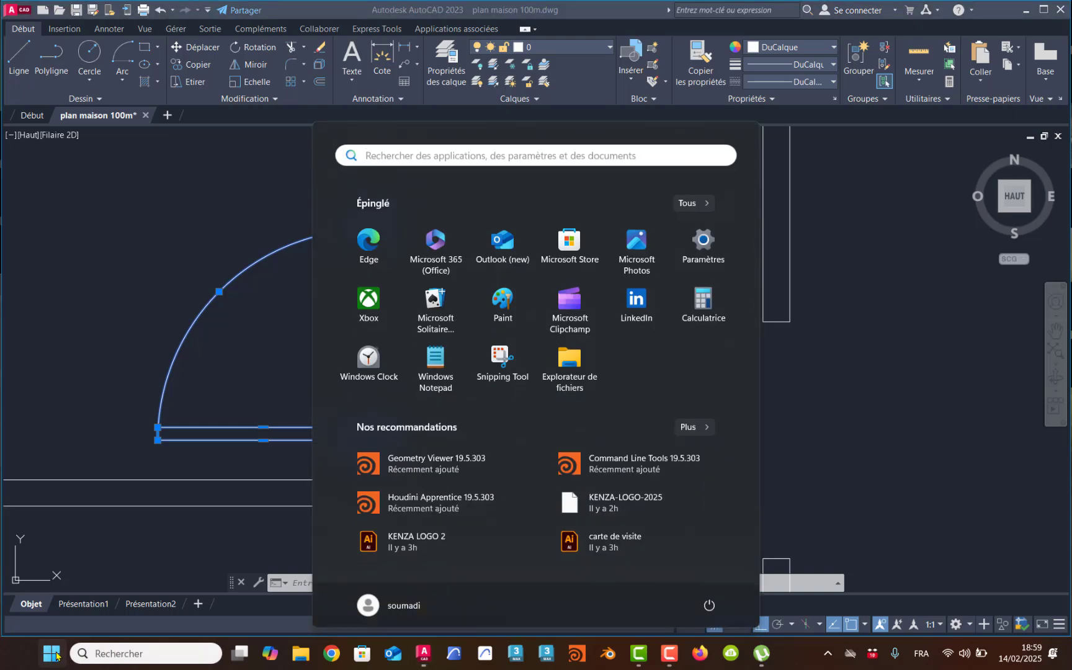
pyautogui.write('loupe')
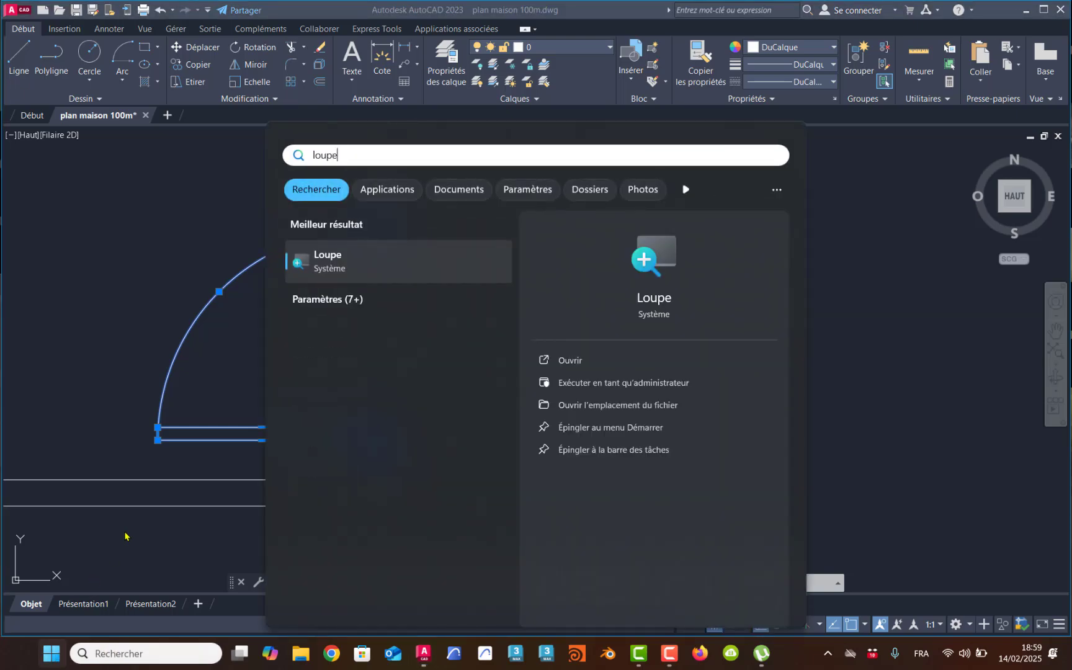
pyautogui.press('Return')
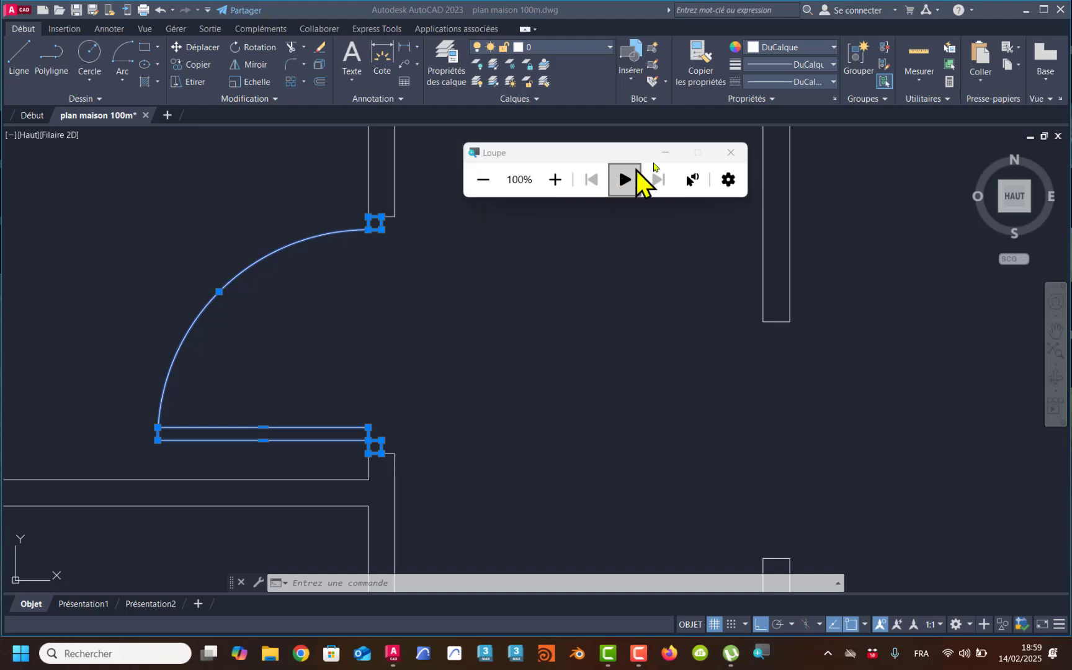
pyautogui.click(665, 152)
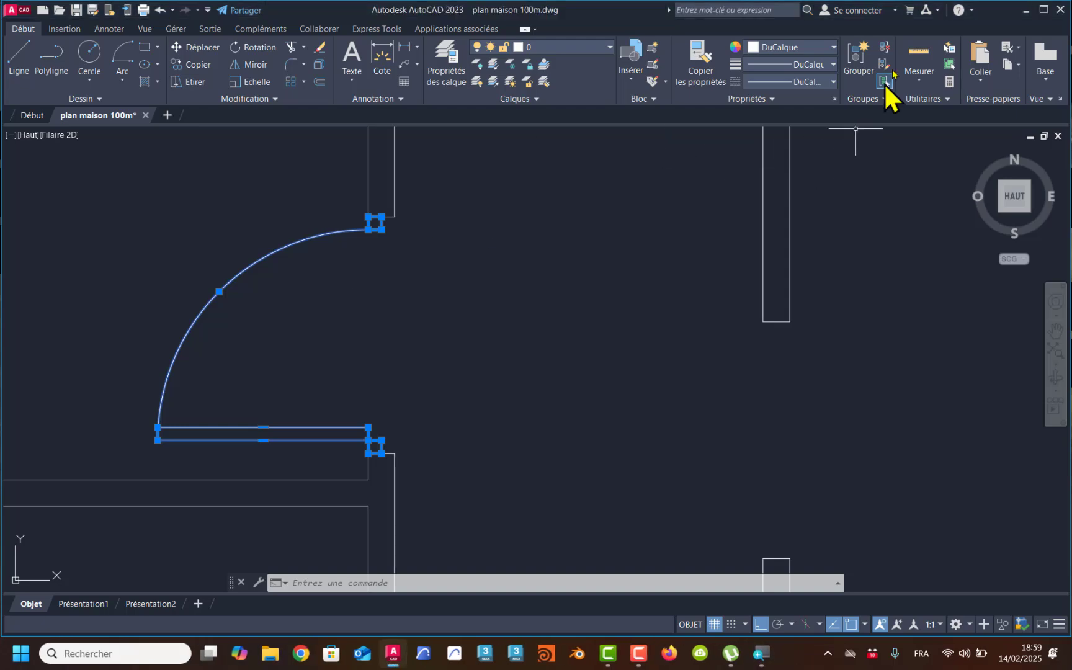
pyautogui.press('super+plus')
pyautogui.press('super+plus')
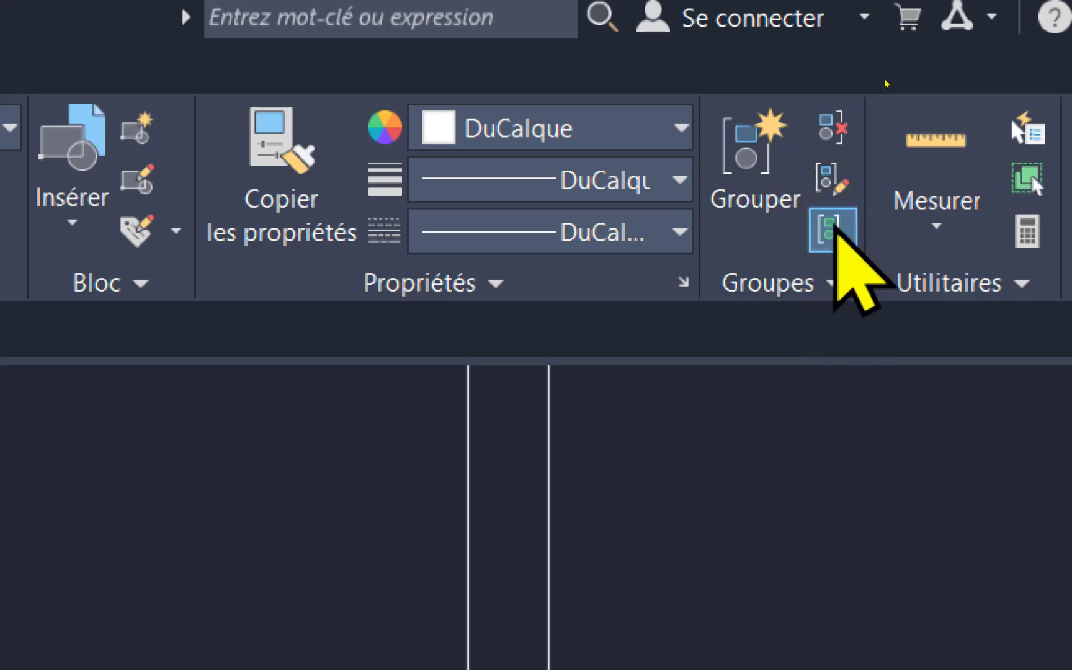
pyautogui.press('super+Escape')
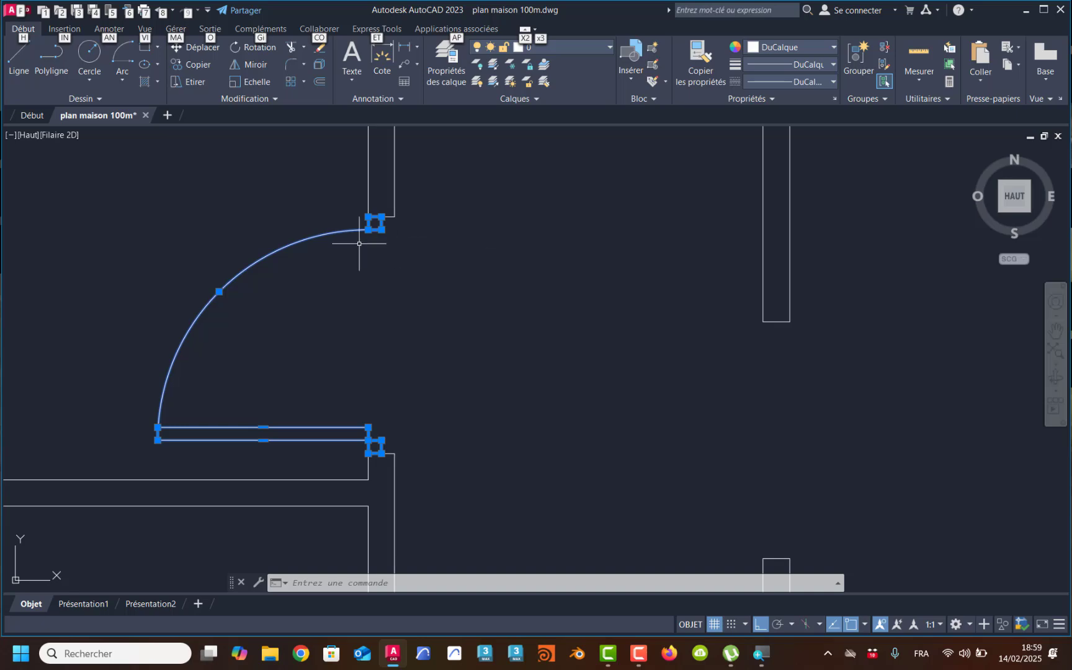
# Group the northwest door's two frame squares, leaf and swing arc into one unnamed group
pyautogui.press('Escape')
pyautogui.keyDown('ctrl'); pyautogui.keyDown('alt'); pyautogui.scroll(3, 906, 31); pyautogui.keyUp('alt'); pyautogui.keyUp('ctrl')
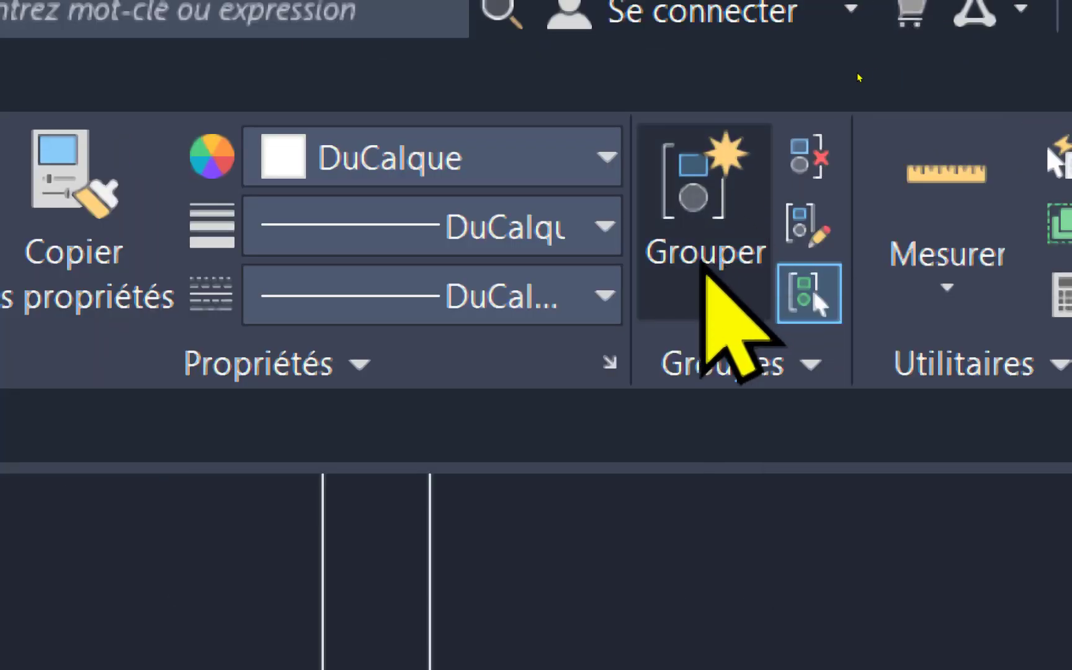
pyautogui.press('super+Escape')
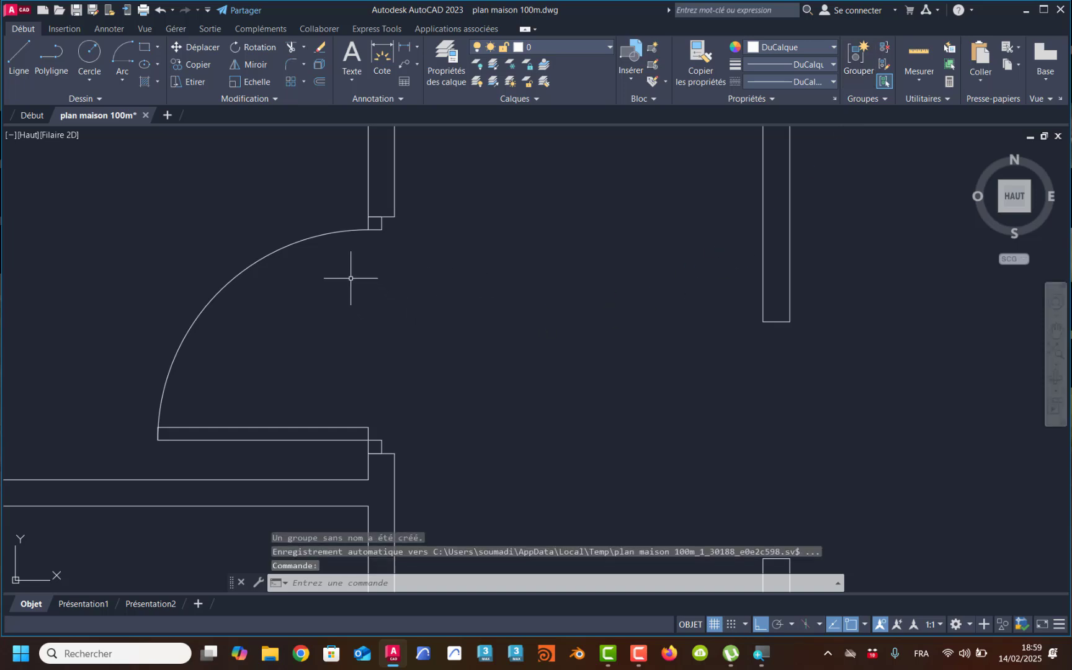
pyautogui.press('Escape')
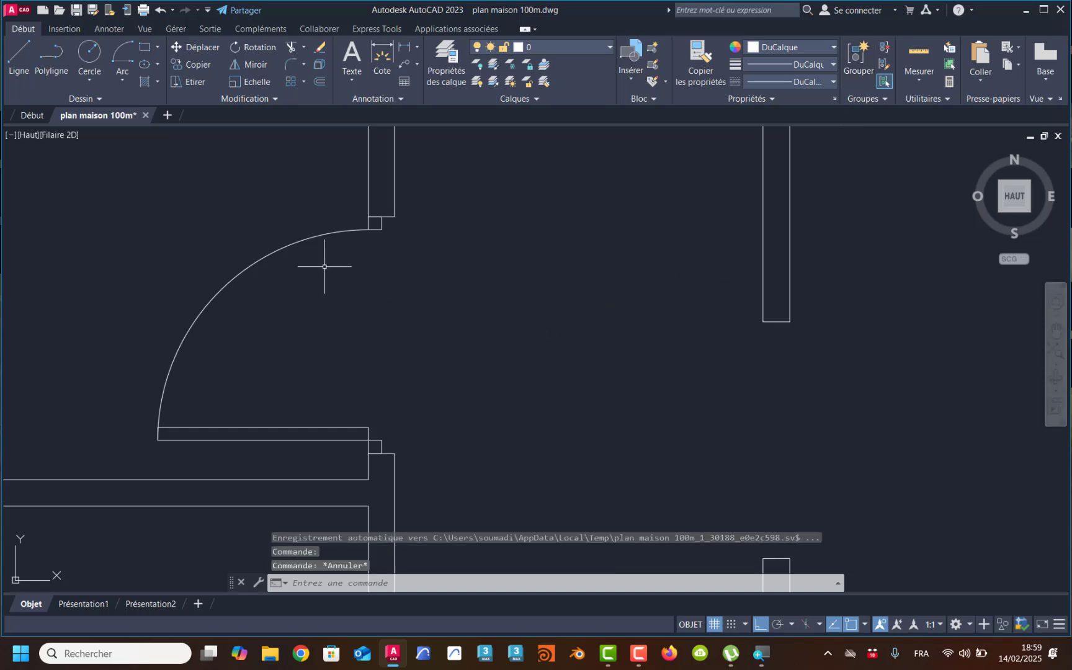
# Copy the grouped northwest door from its south frame square's lower west corner to the west corner of the southwest door's south jamb
pyautogui.click(264, 244)
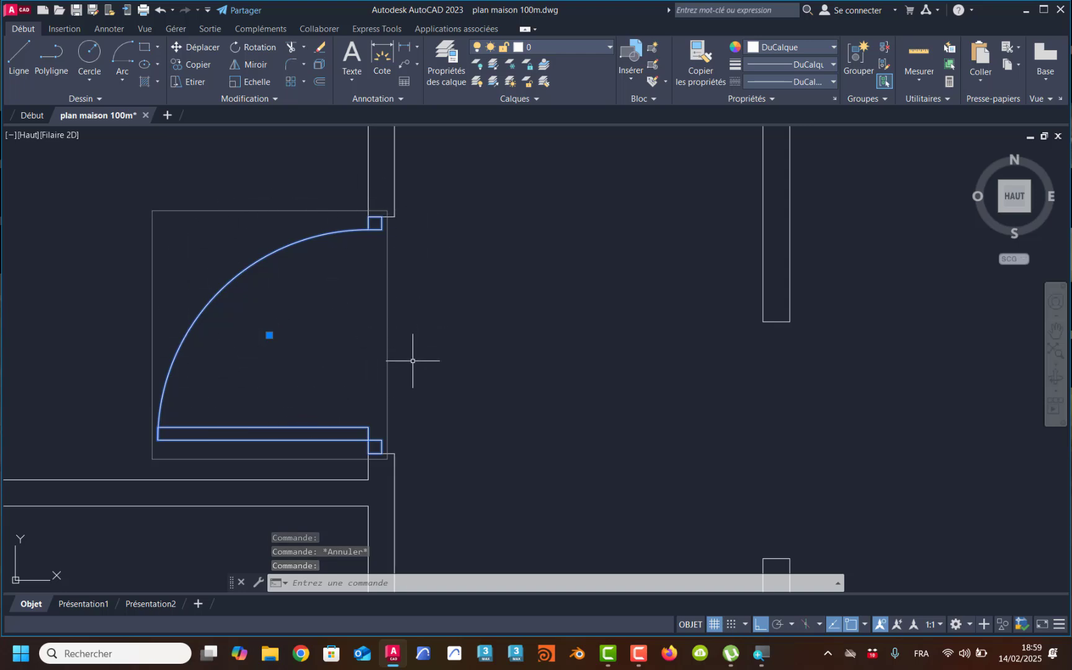
pyautogui.scroll(-6, 414, 364)
pyautogui.moveTo(418, 444); pyautogui.dragTo(362, 380, button='middle')
pyautogui.scroll(4, 329, 276)
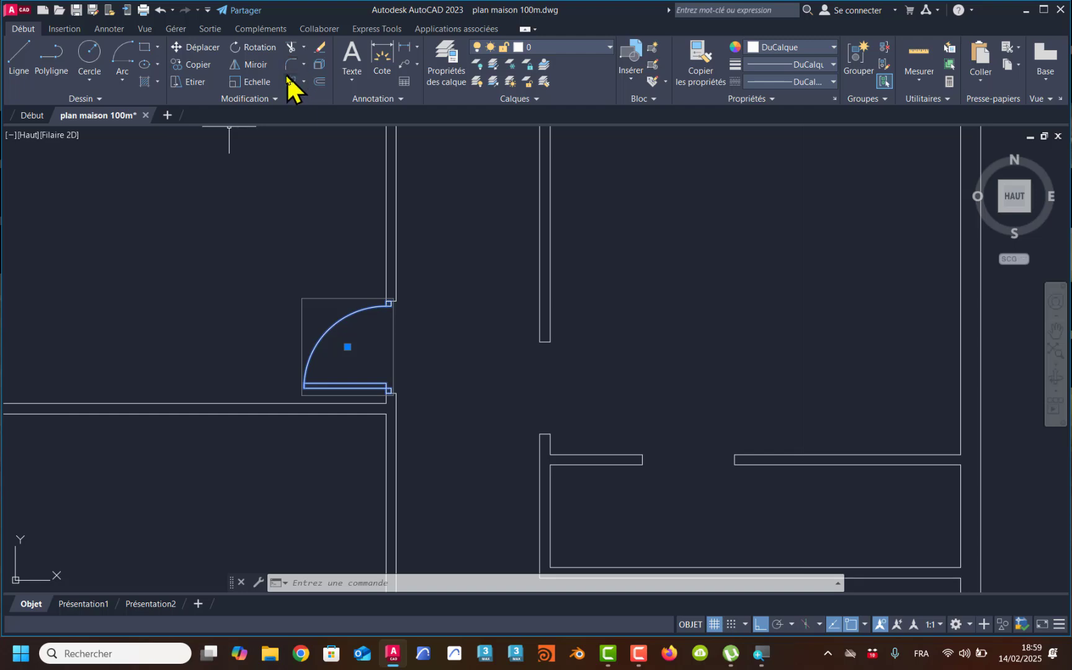
pyautogui.click(200, 64)
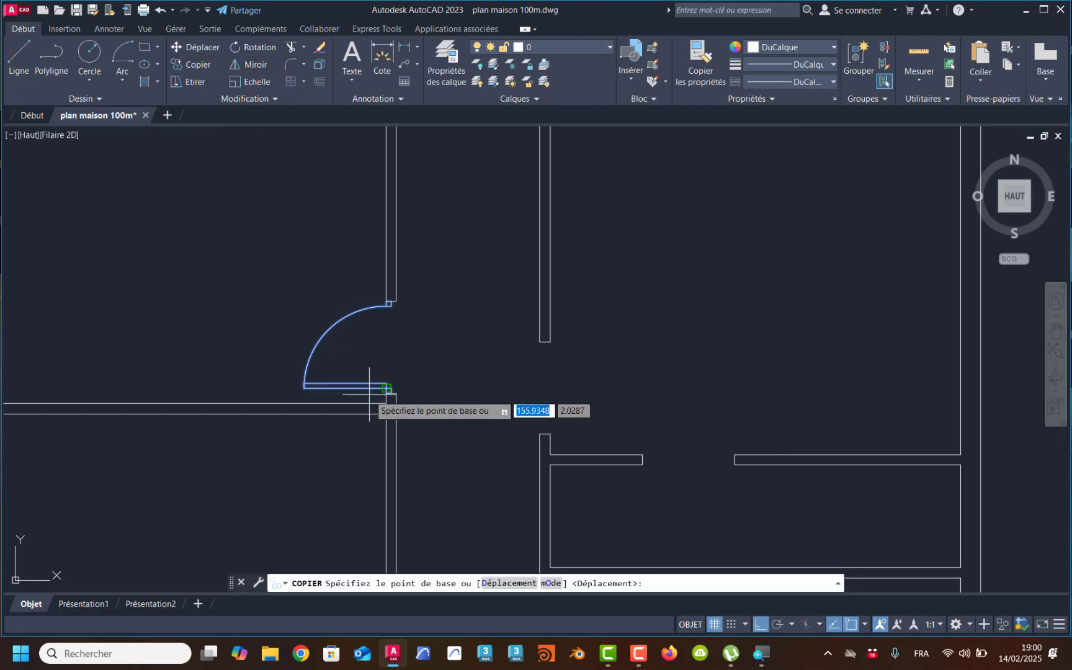
pyautogui.moveTo(369, 391); pyautogui.dragTo(276, 351, button='middle')
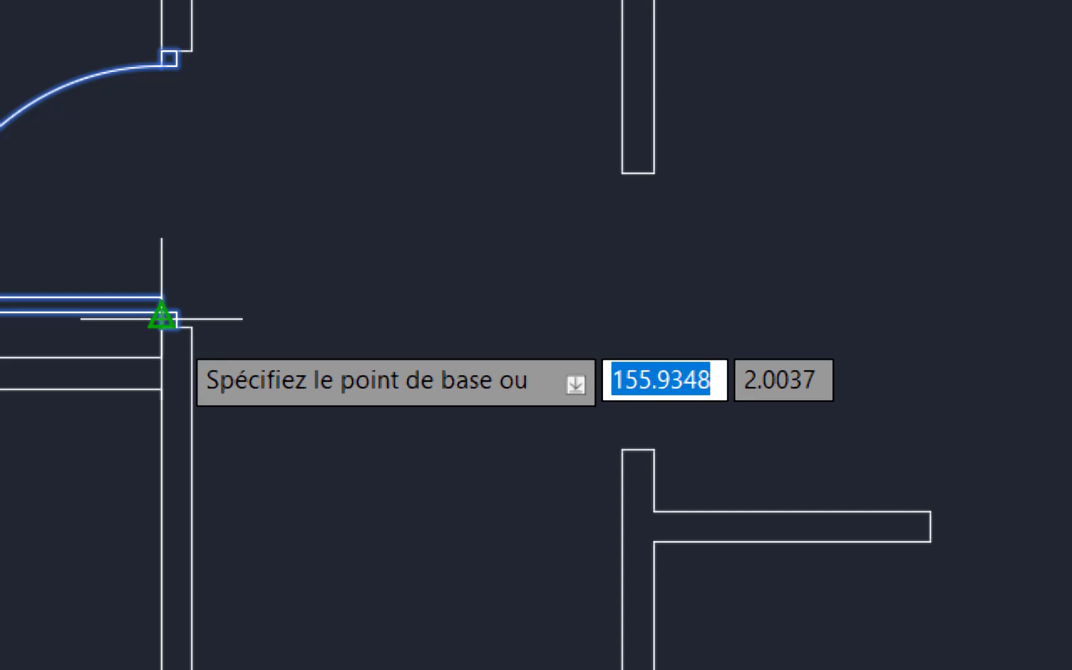
pyautogui.scroll(5, 153, 309)
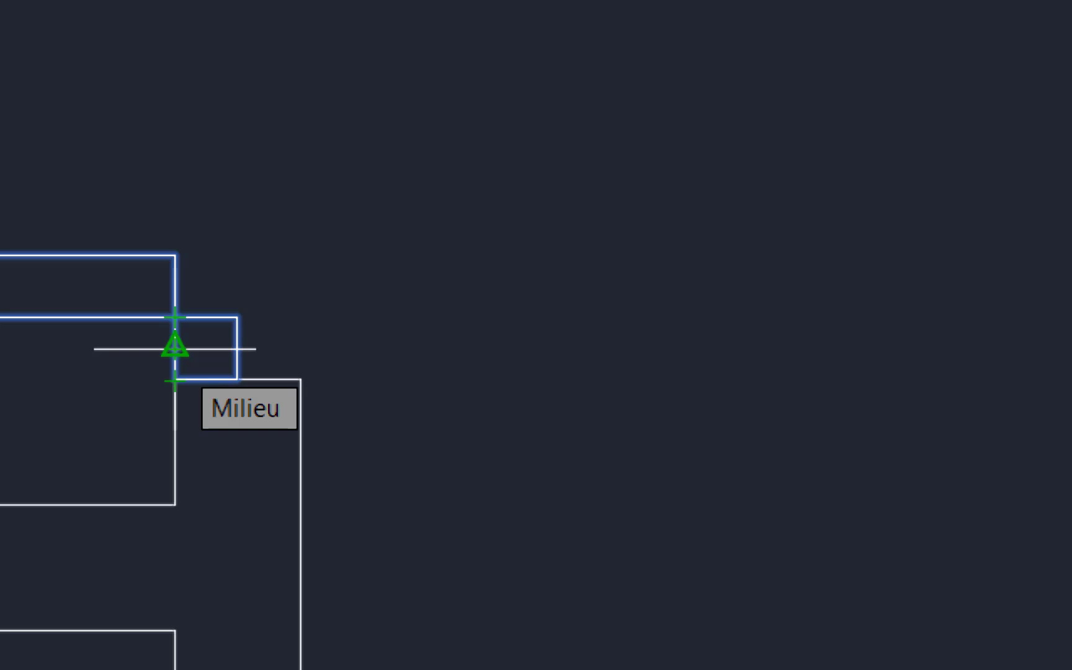
pyautogui.click(175, 379)
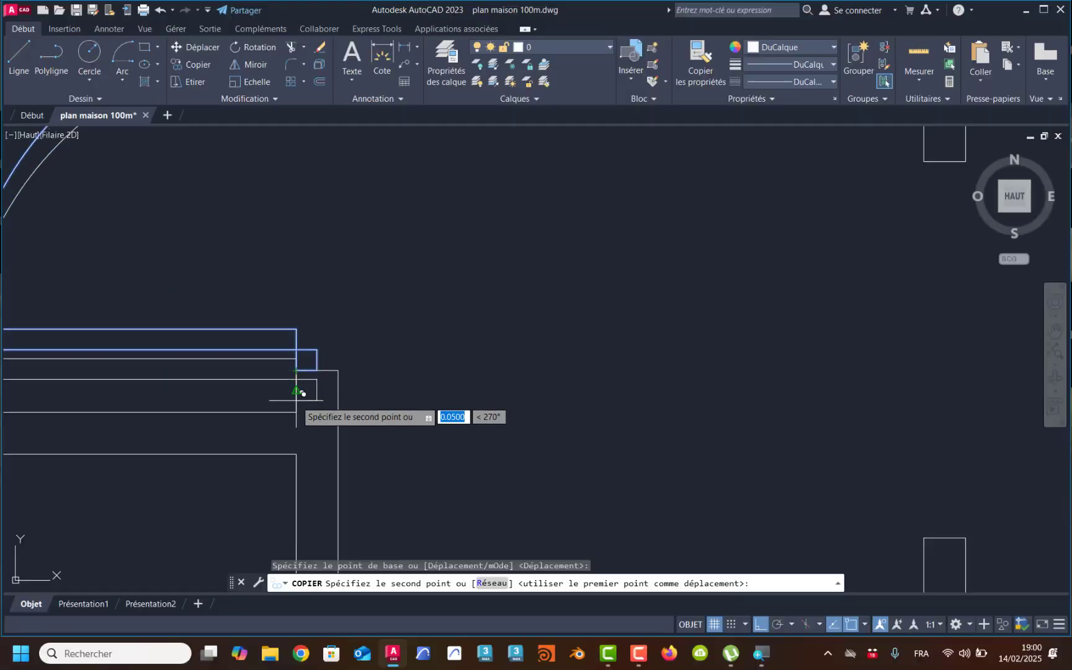
pyautogui.scroll(-10, 303, 393)
pyautogui.scroll(8, 295, 443)
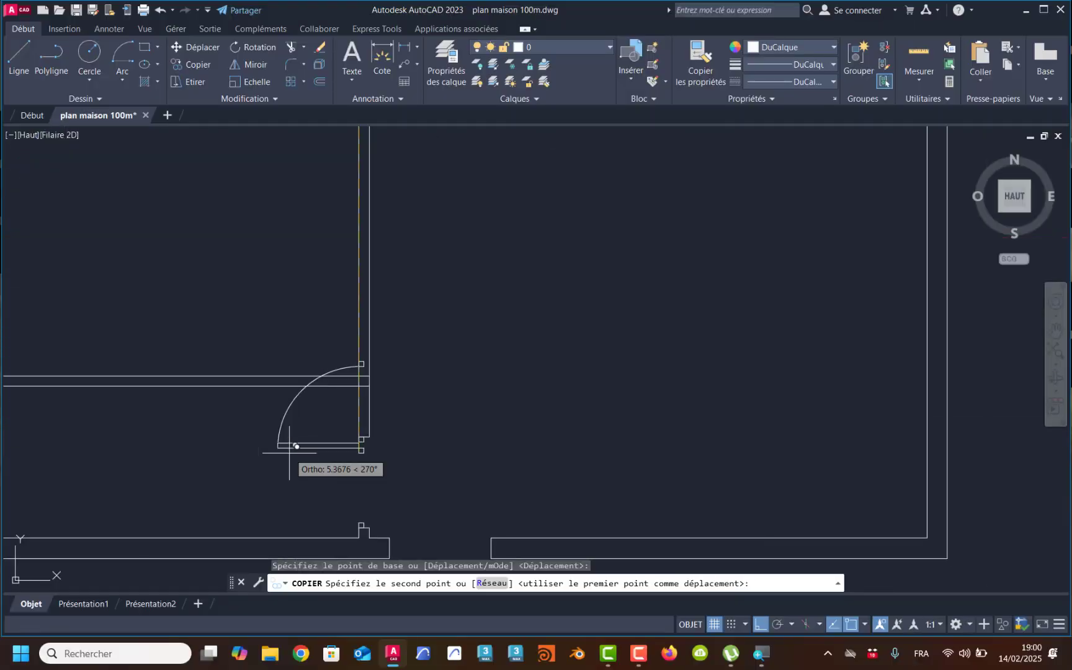
pyautogui.scroll(5, 368, 520)
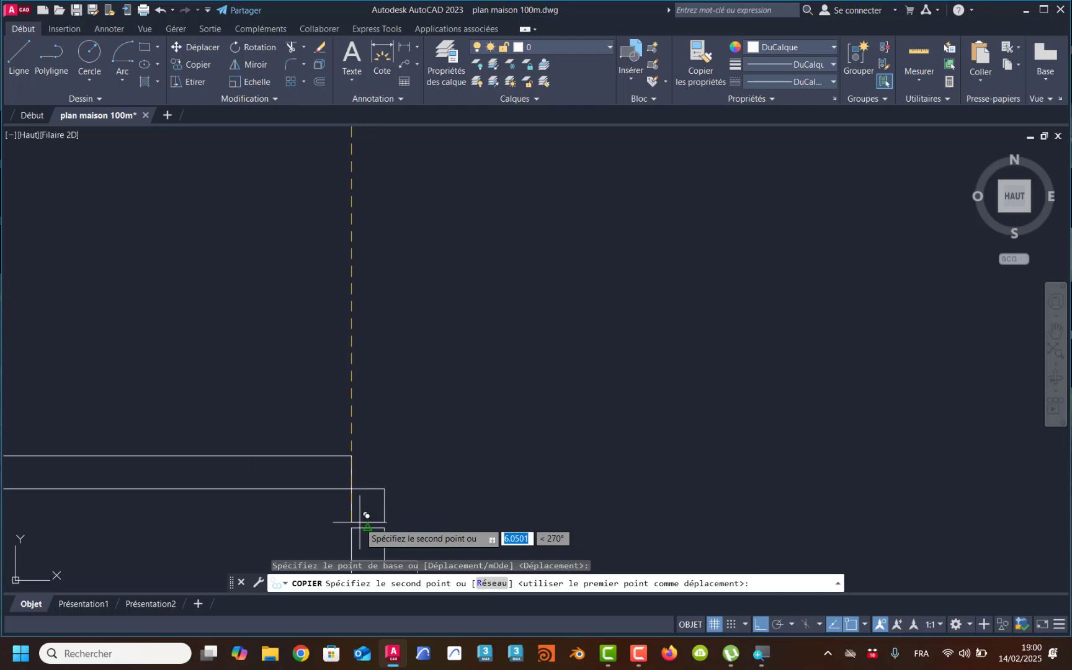
pyautogui.click(351, 528)
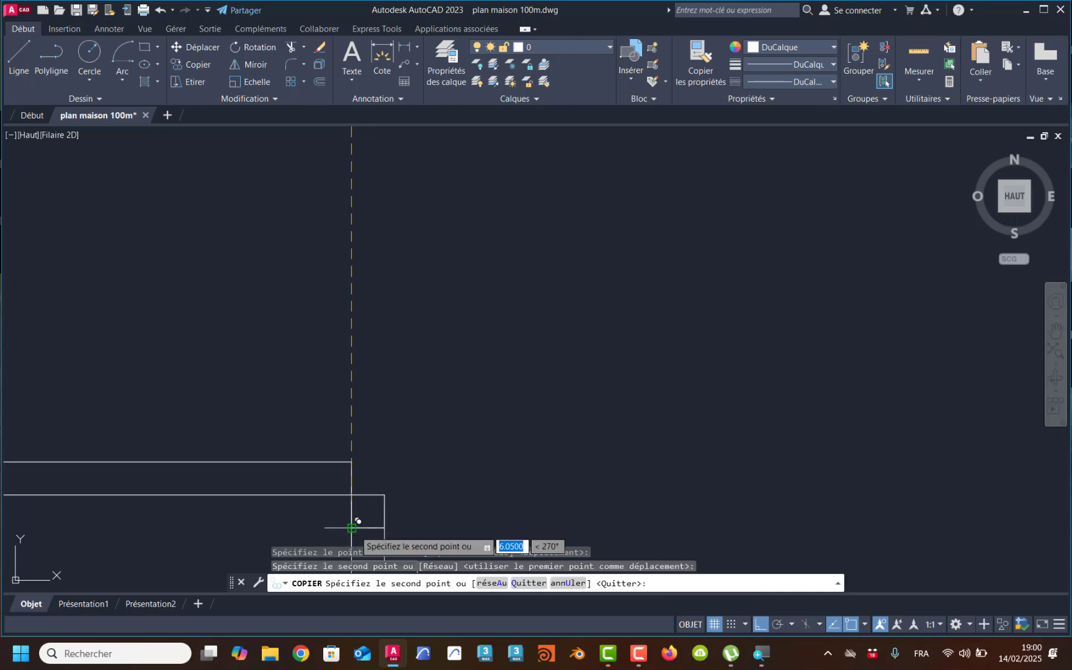
pyautogui.scroll(-4, 360, 471)
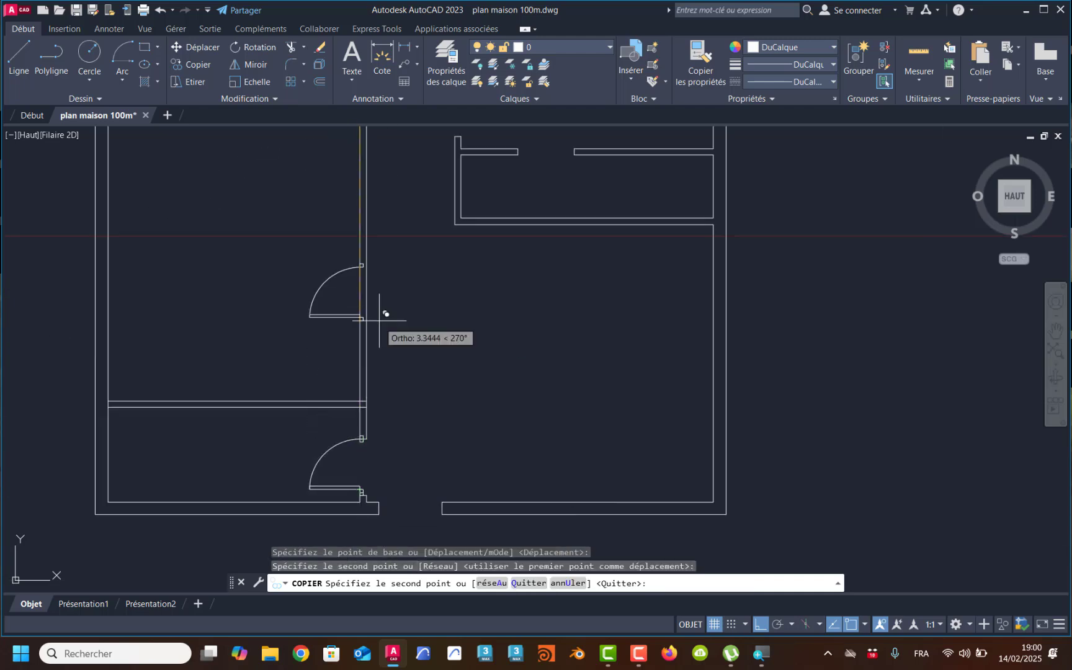
pyautogui.press('Return')
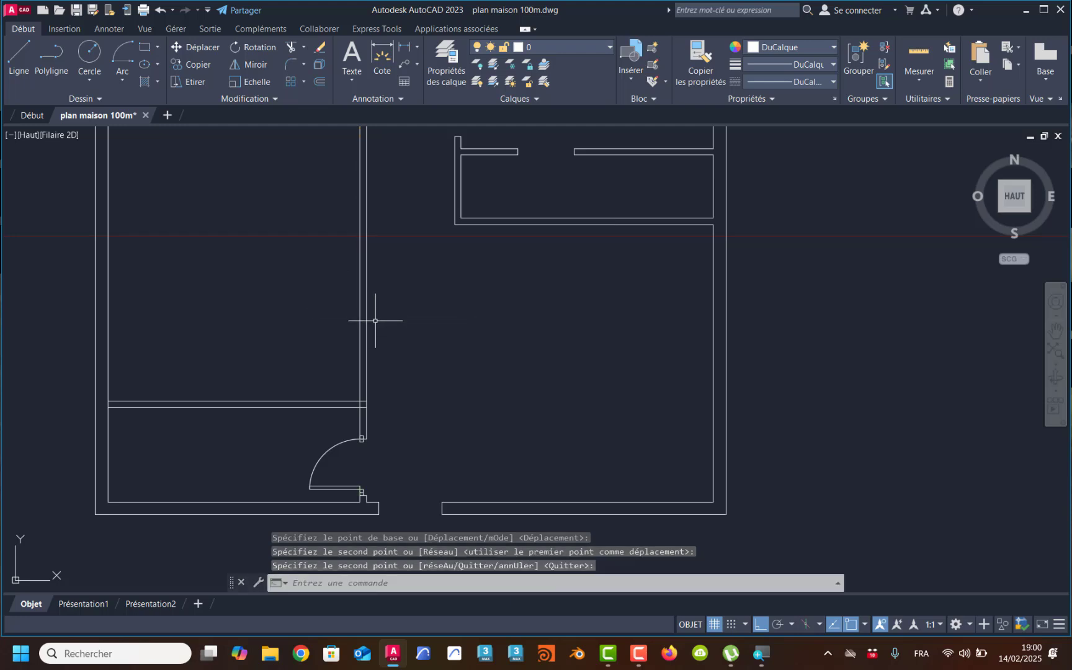
# Measure the width of the door opening in the wall east of the northwest door with the quick measuring tool
pyautogui.moveTo(375, 321); pyautogui.dragTo(345, 420, button='middle')
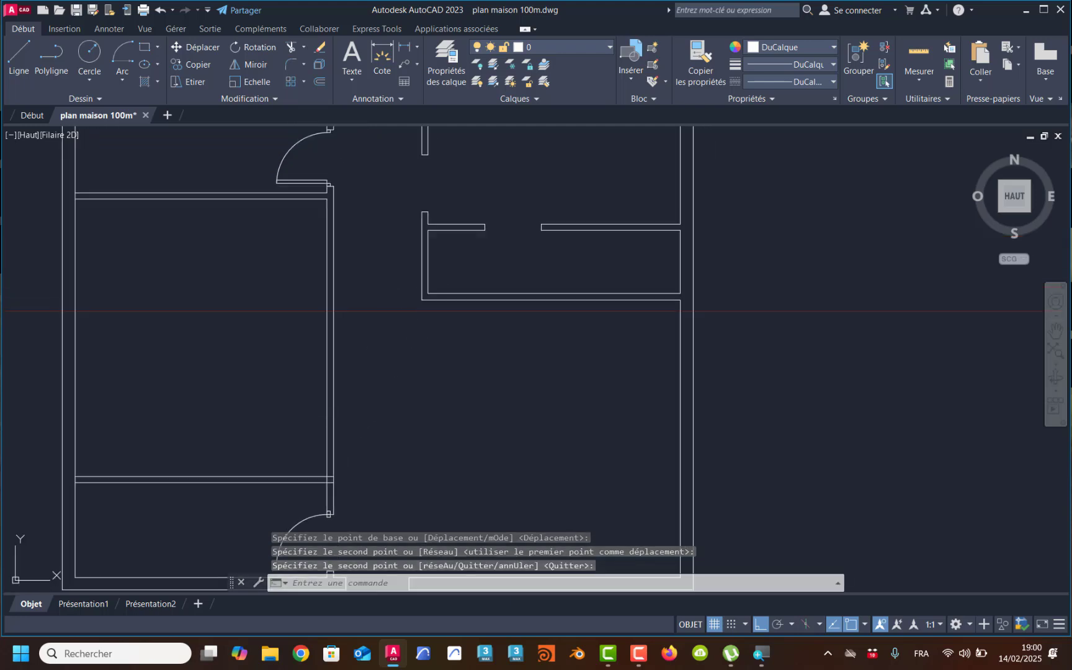
pyautogui.scroll(2, 359, 377)
pyautogui.scroll(2, 375, 288)
pyautogui.moveTo(378, 292)
pyautogui.mouseDown(button='middle')
pyautogui.moveTo(355, 318)
pyautogui.moveTo(357, 351)
pyautogui.mouseUp(button='middle')
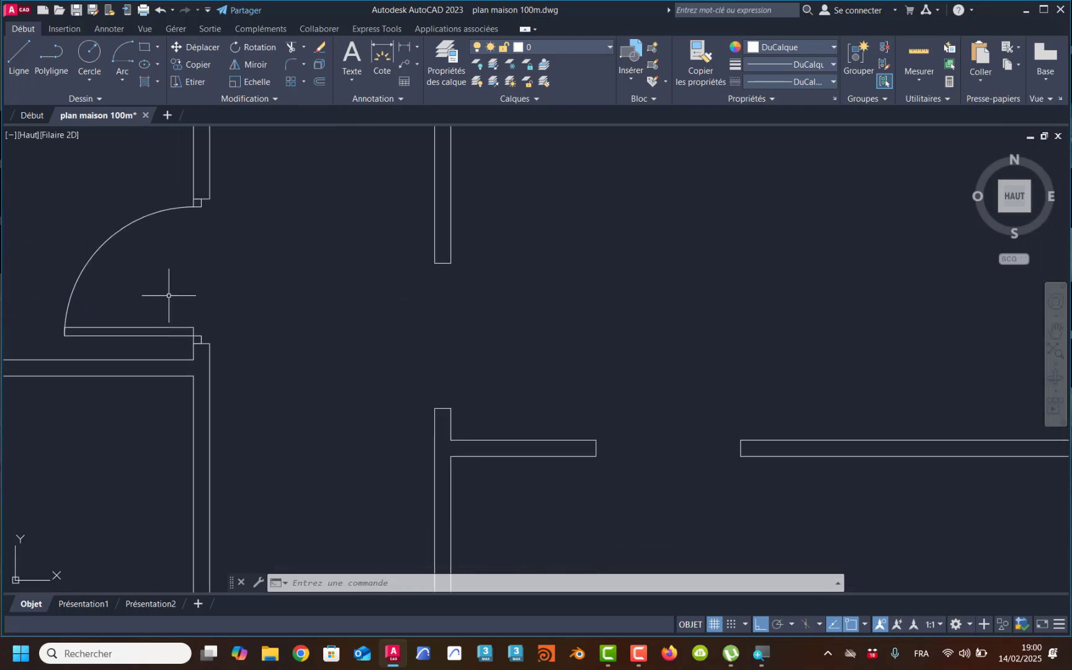
pyautogui.moveTo(434, 353); pyautogui.dragTo(415, 334, button='middle')
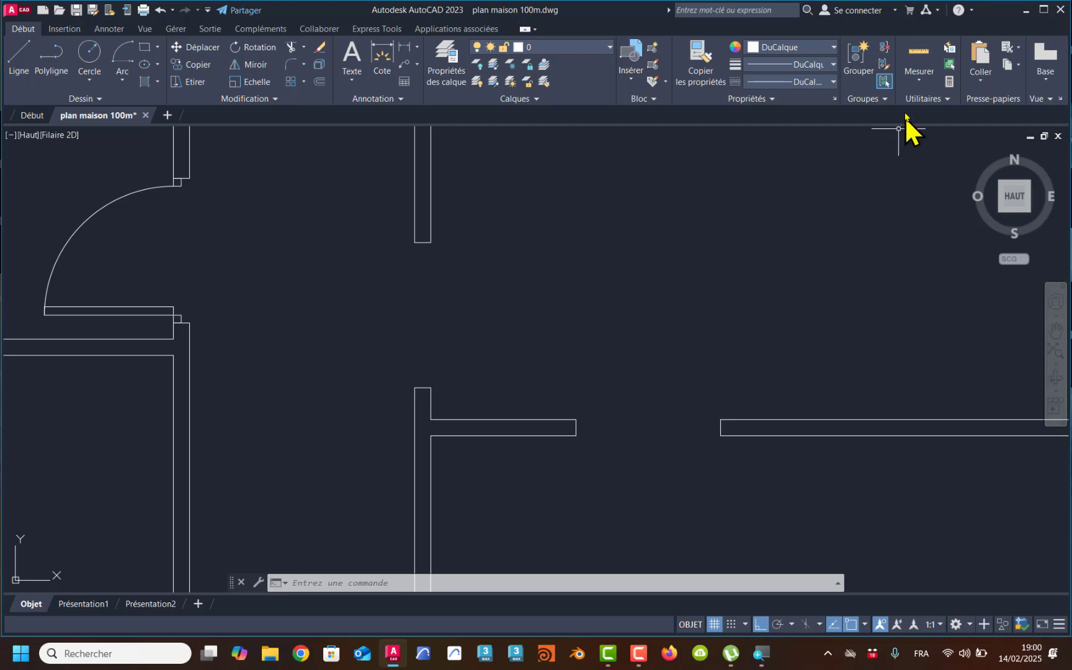
pyautogui.click(919, 82)
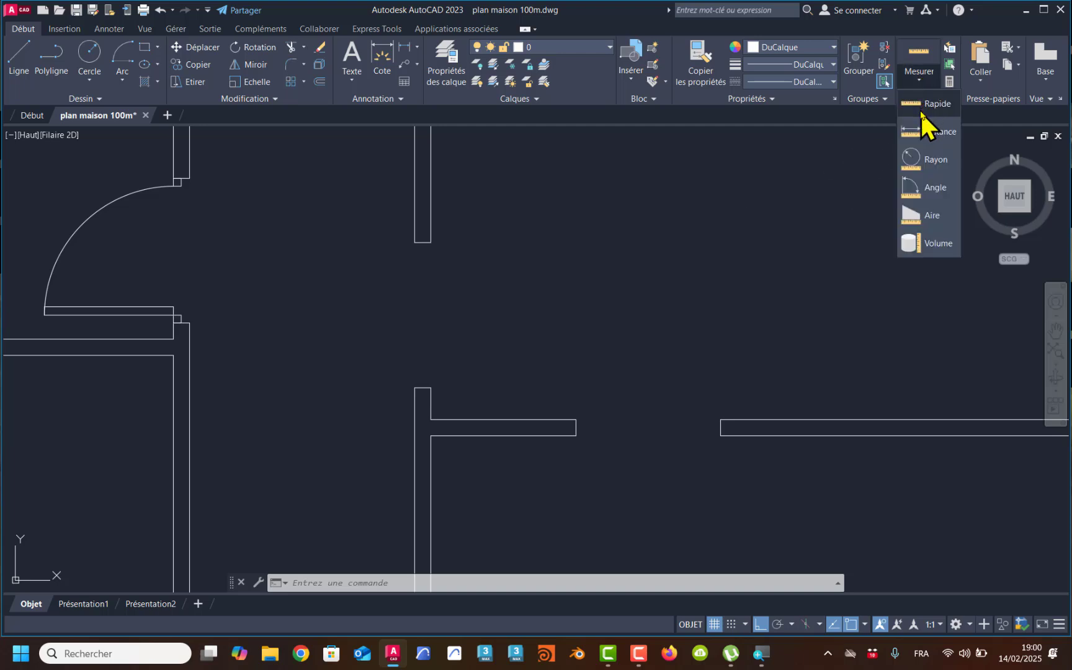
pyautogui.click(923, 107)
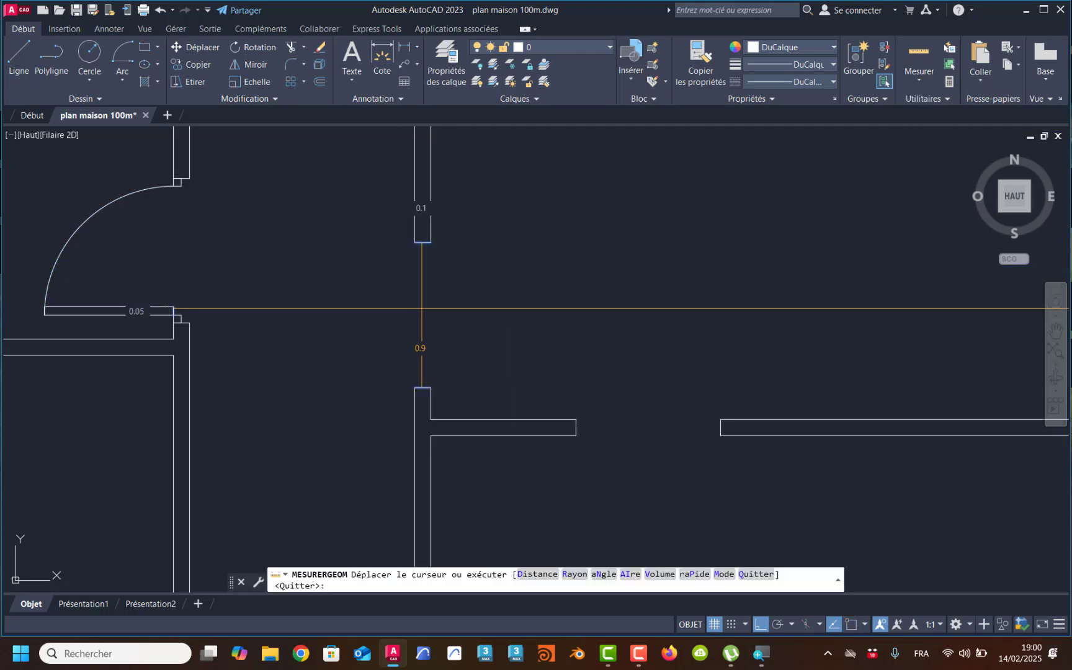
pyautogui.press('Escape')
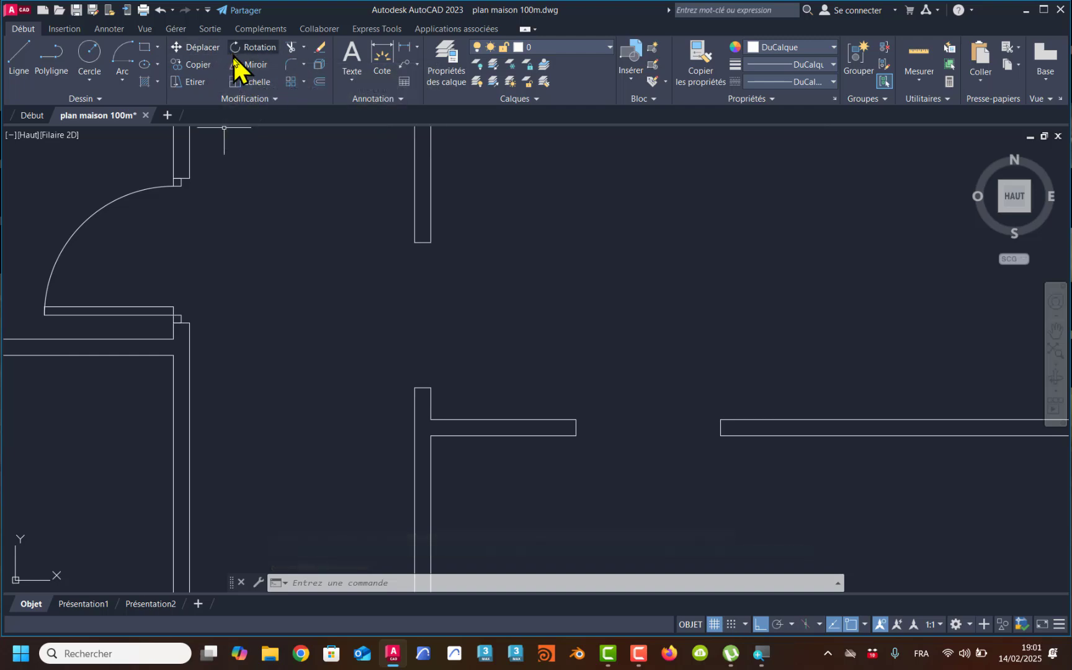
# Start copying the grouped northwest door, using its north frame square's upper west corner as the base point
pyautogui.click(197, 68)
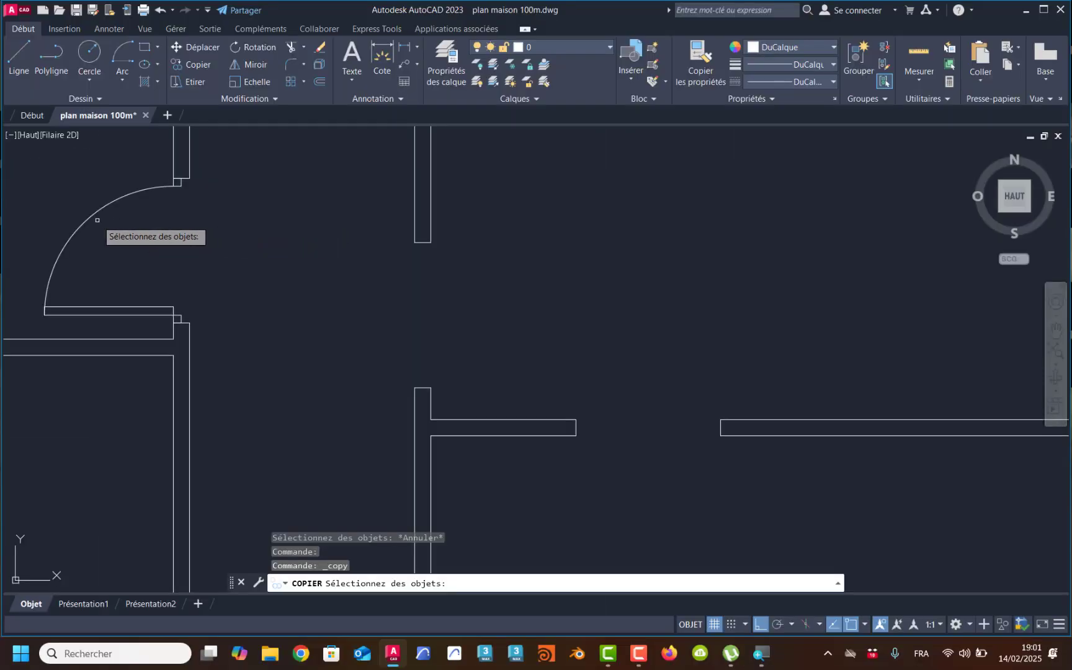
pyautogui.click(85, 218)
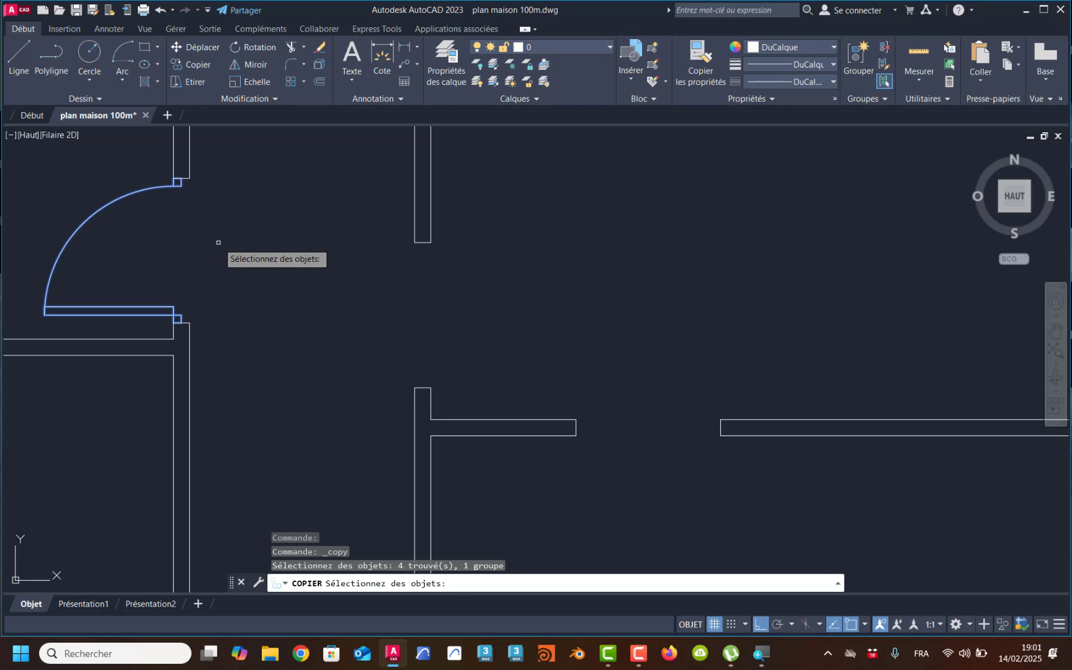
pyautogui.press('Return')
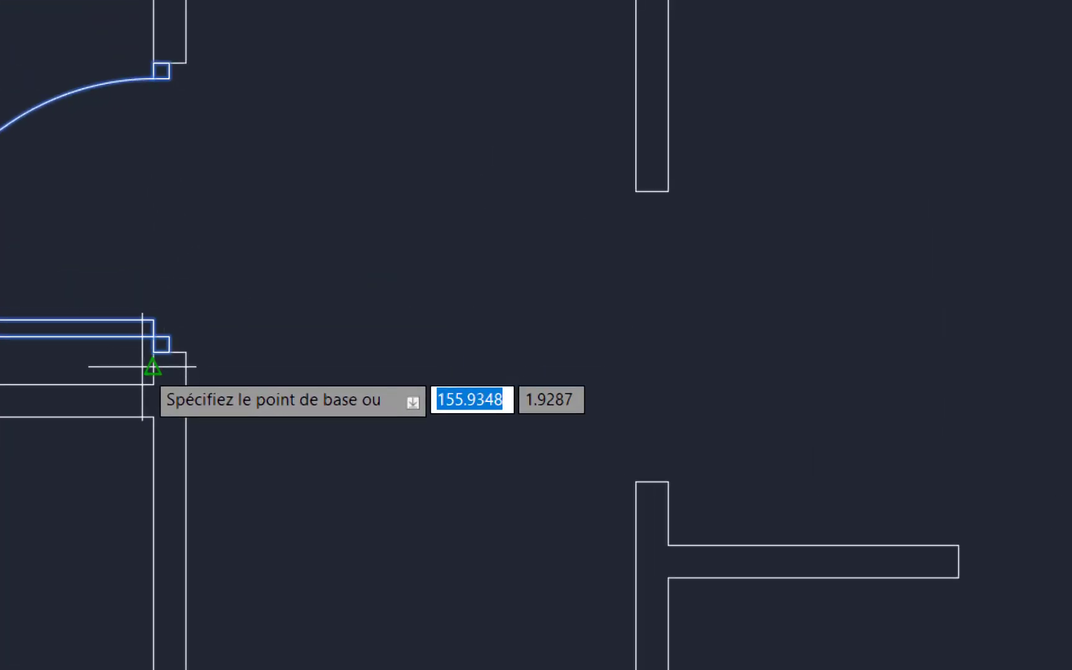
pyautogui.click(153, 63)
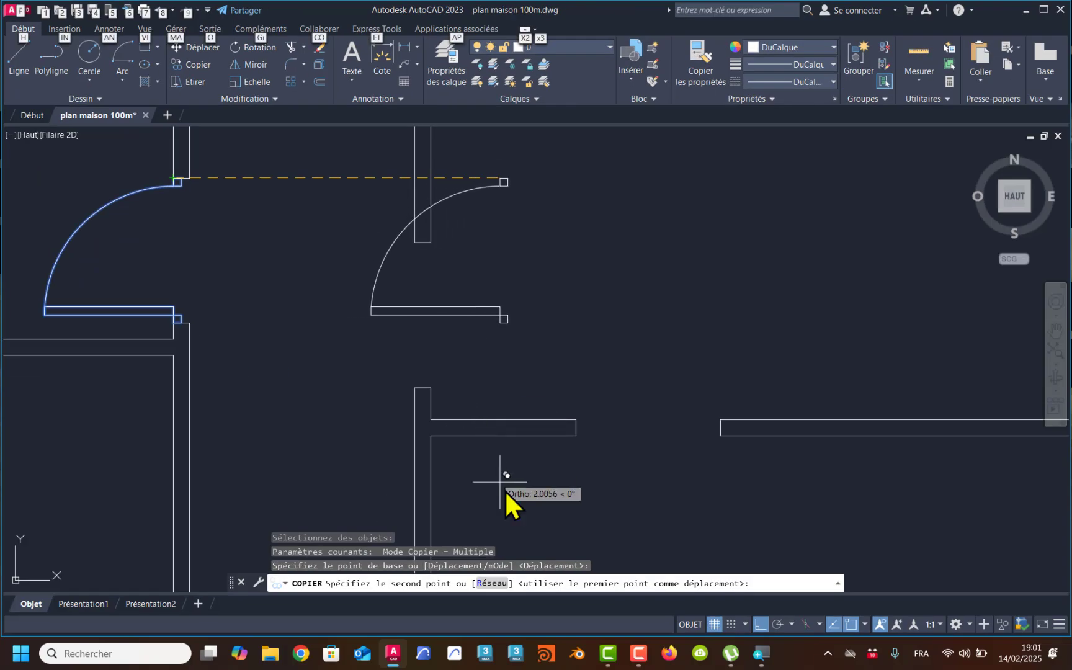
# Turn off Ortho mode during the running copy, using the Windows Loupe magnifier to enlarge the drawing aids
pyautogui.moveTo(762, 651)
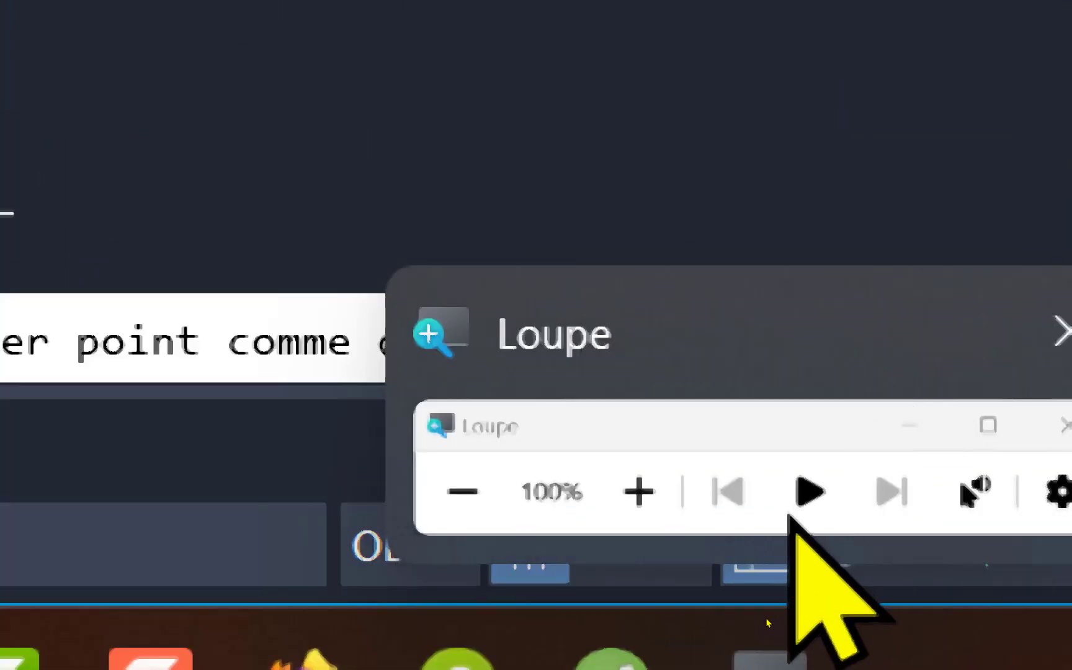
pyautogui.moveTo(951, 397)
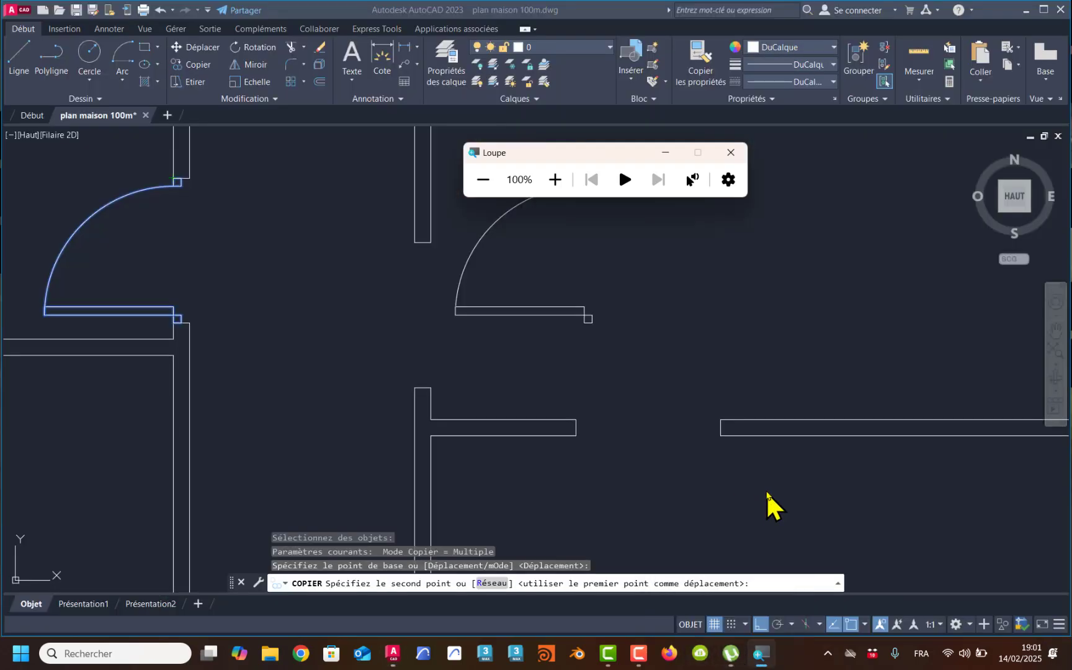
pyautogui.press('super+plus')
pyautogui.press('super+plus')
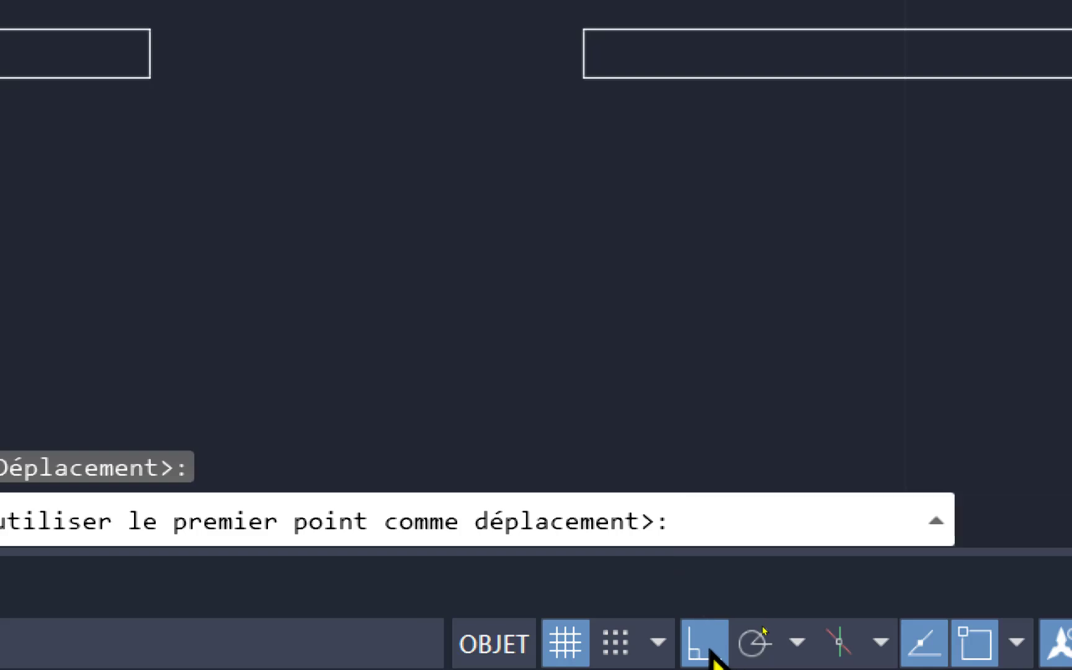
pyautogui.click(708, 648)
pyautogui.press('super+minus')
pyautogui.press('super+minus')
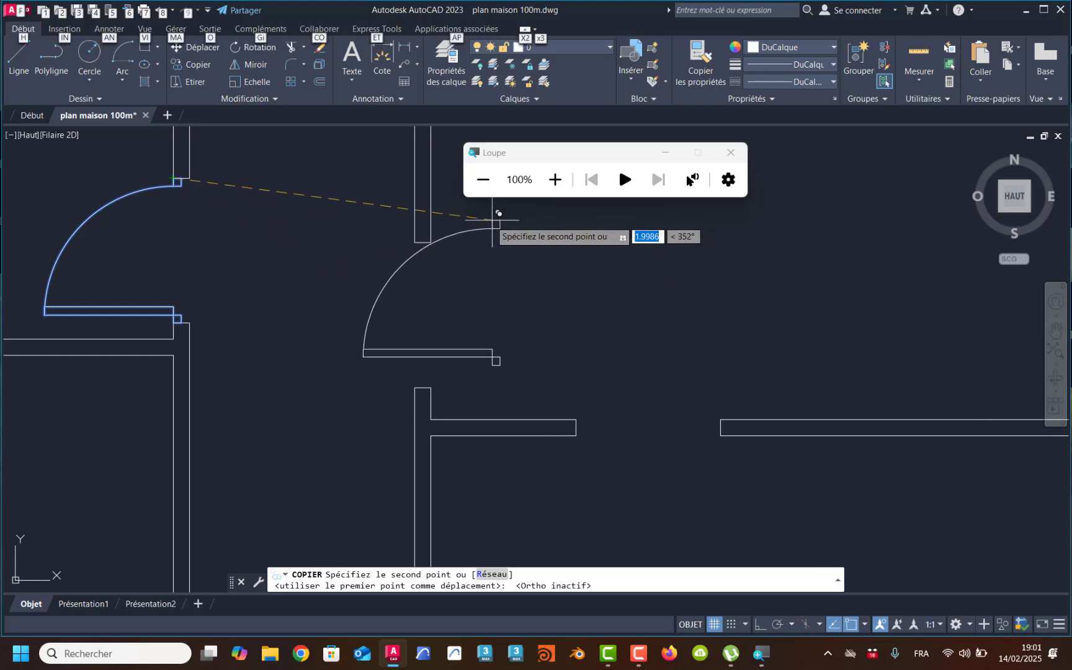
# Place the door copy at the west corner of the eastern opening's north jamb, end the copy and minimize the Loupe window
pyautogui.scroll(5, 412, 243)
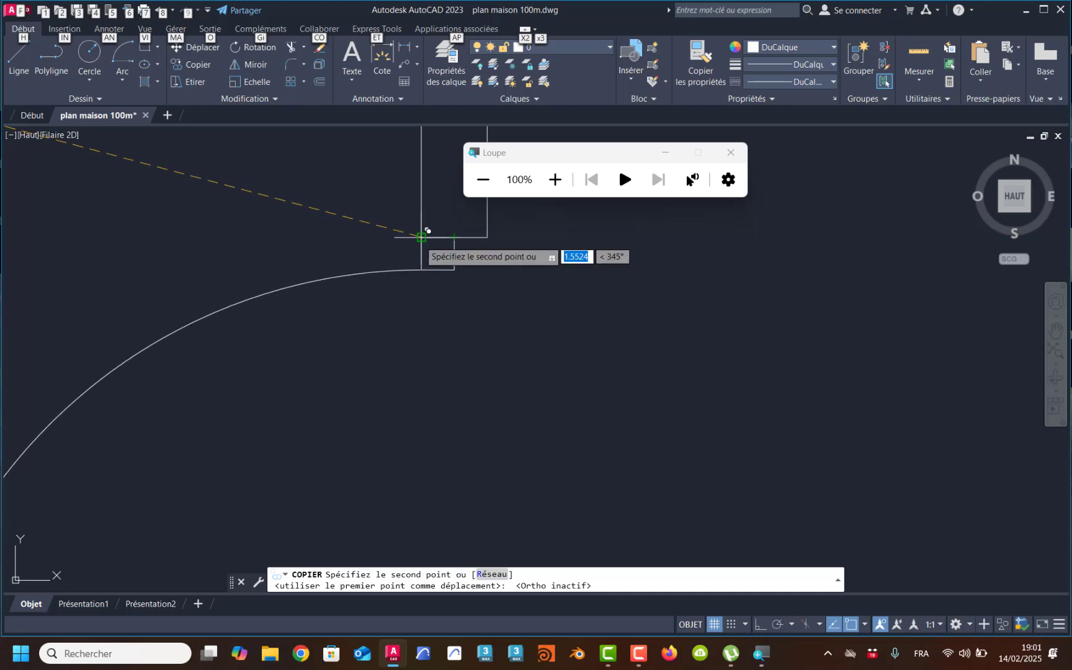
pyautogui.click(421, 236)
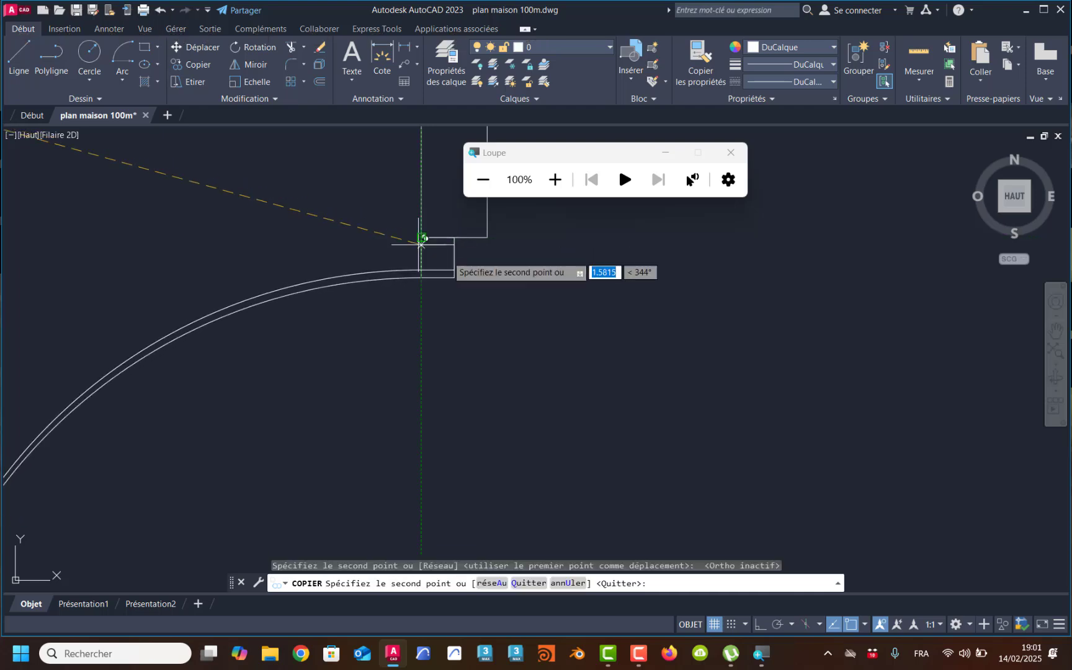
pyautogui.press('Return')
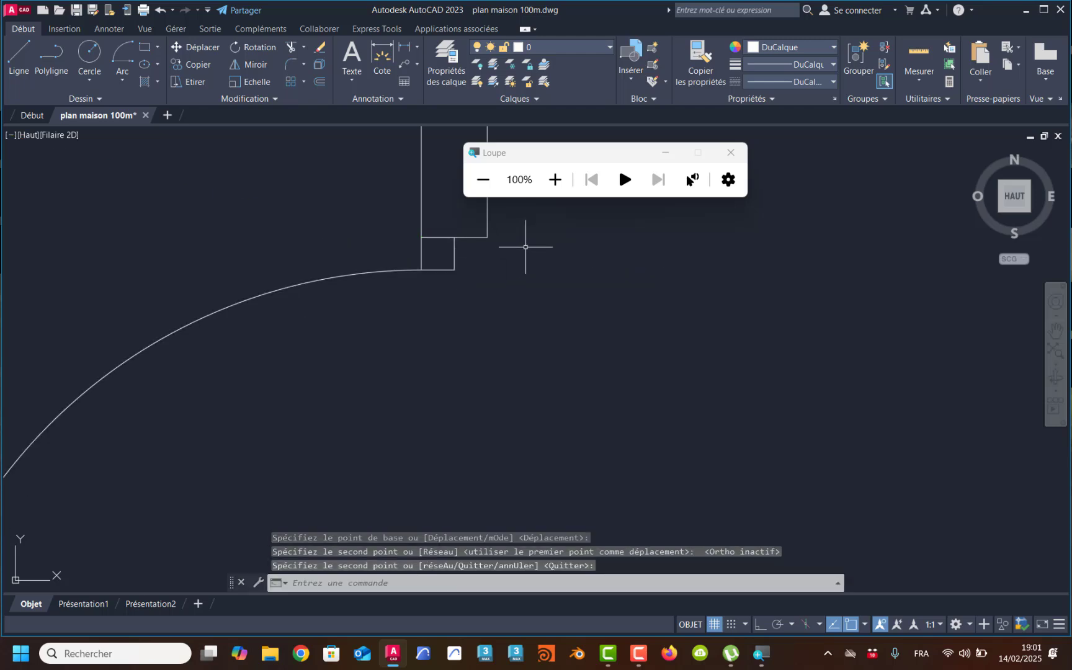
pyautogui.click(664, 153)
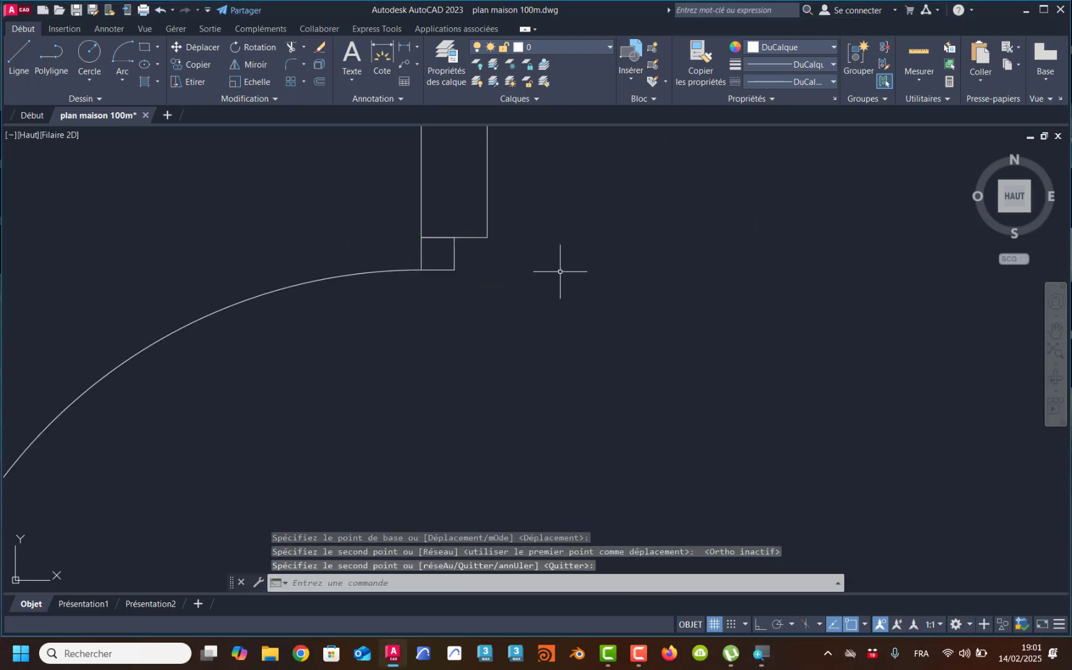
pyautogui.scroll(-5, 558, 276)
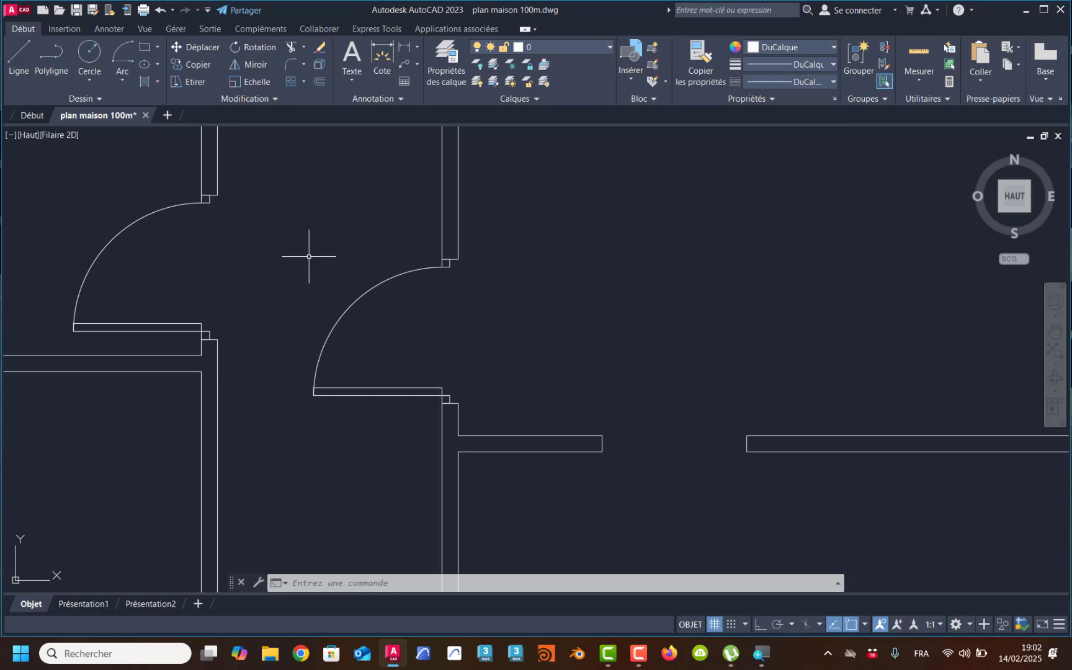
pyautogui.click(252, 52)
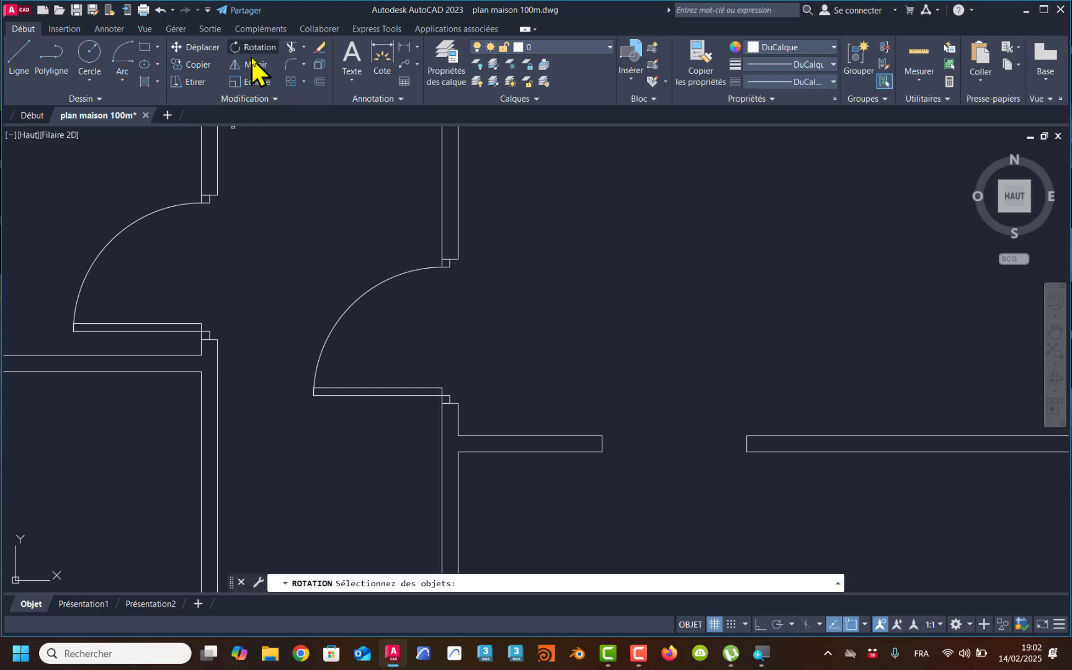
pyautogui.click(336, 325)
pyautogui.press('Return')
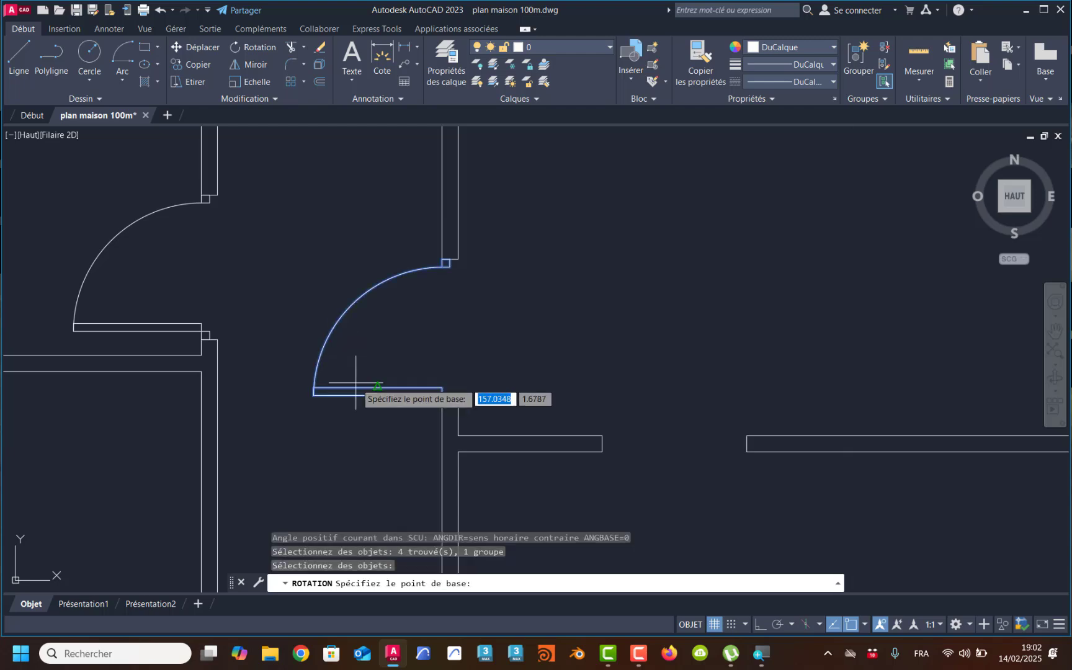
pyautogui.click(441, 403)
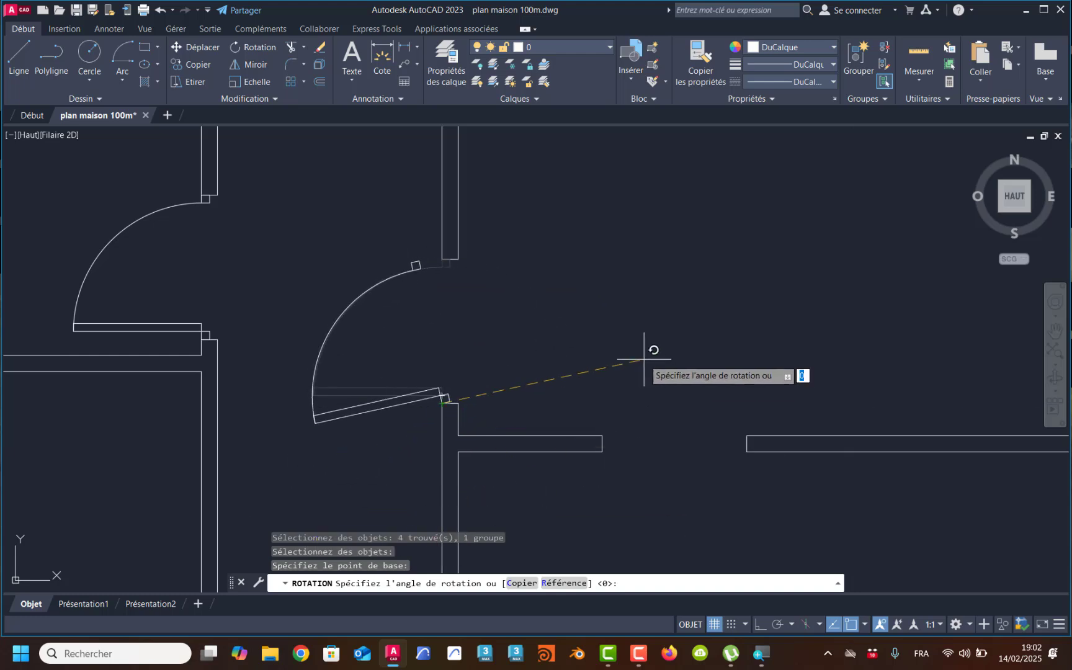
pyautogui.press('Escape')
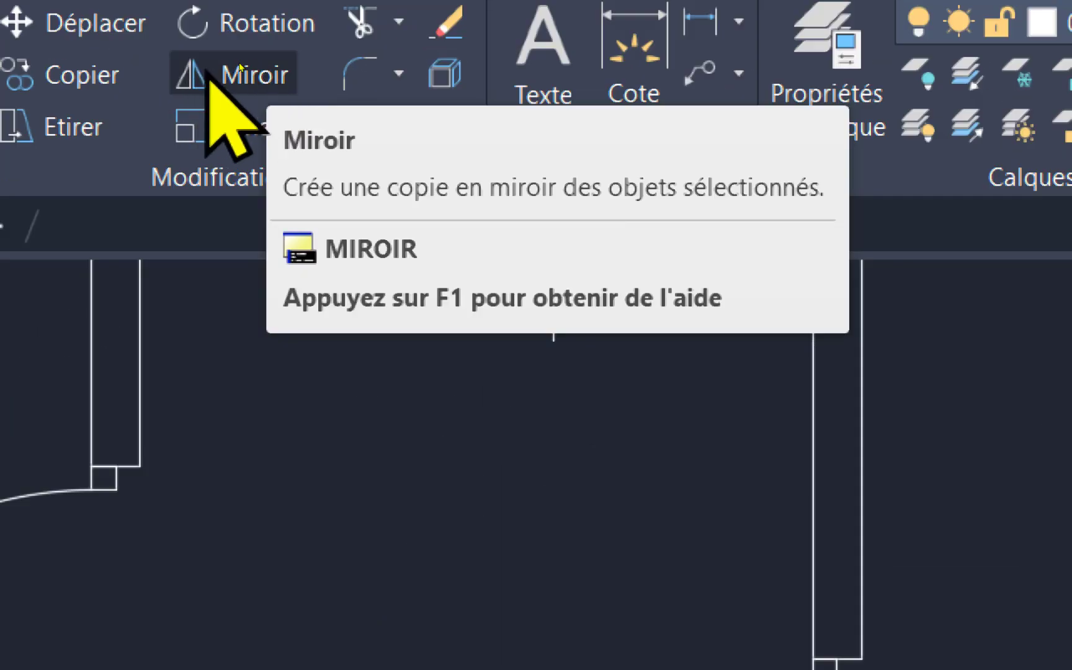
# Mirror the copied door about the wall's west face line, keeping the source, and erase the original west-swinging door from that opening
pyautogui.click(240, 68)
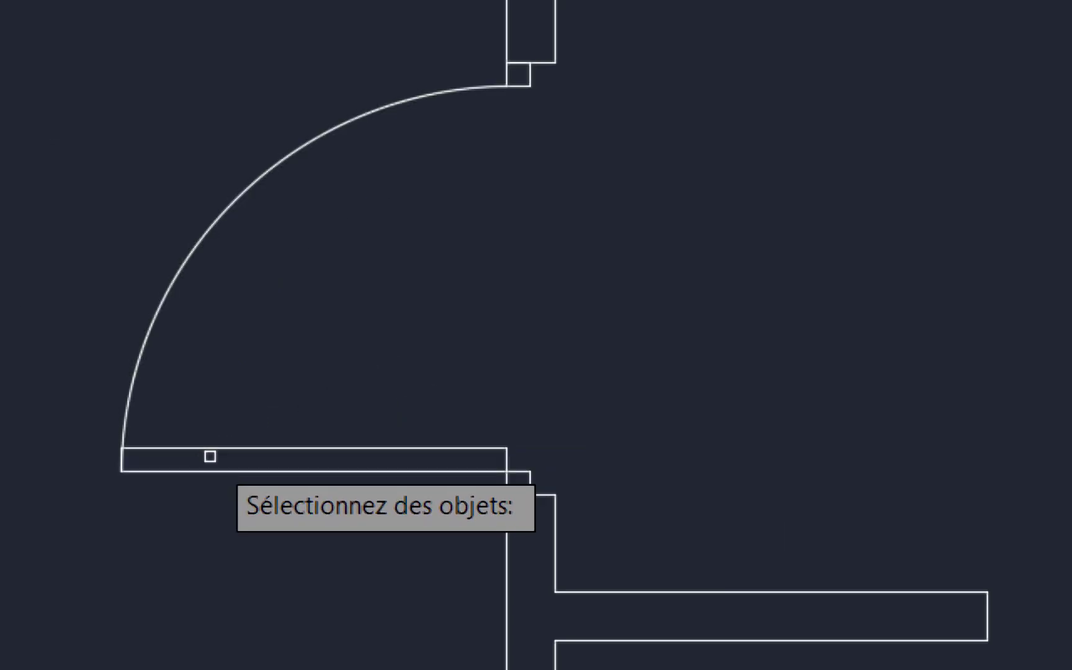
pyautogui.click(166, 441)
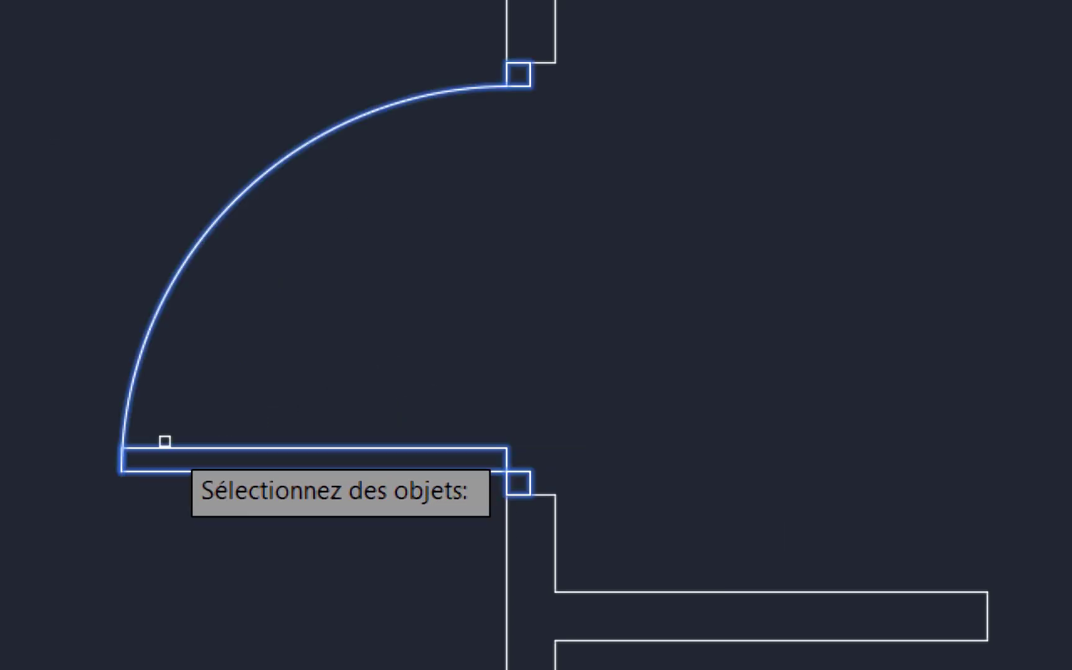
pyautogui.press('Return')
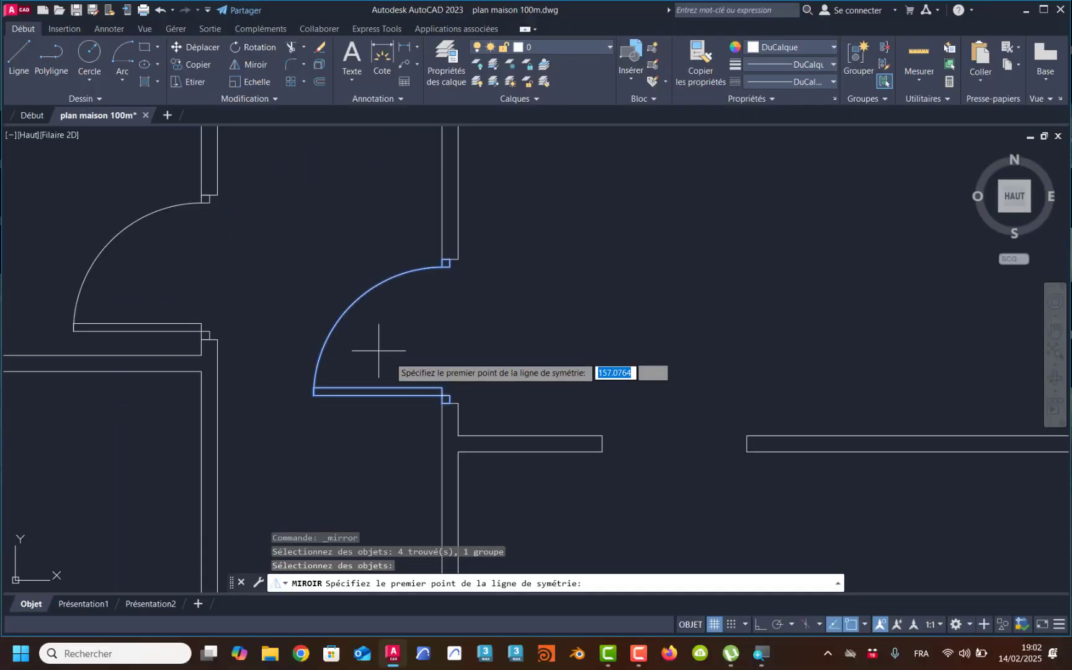
pyautogui.click(441, 395)
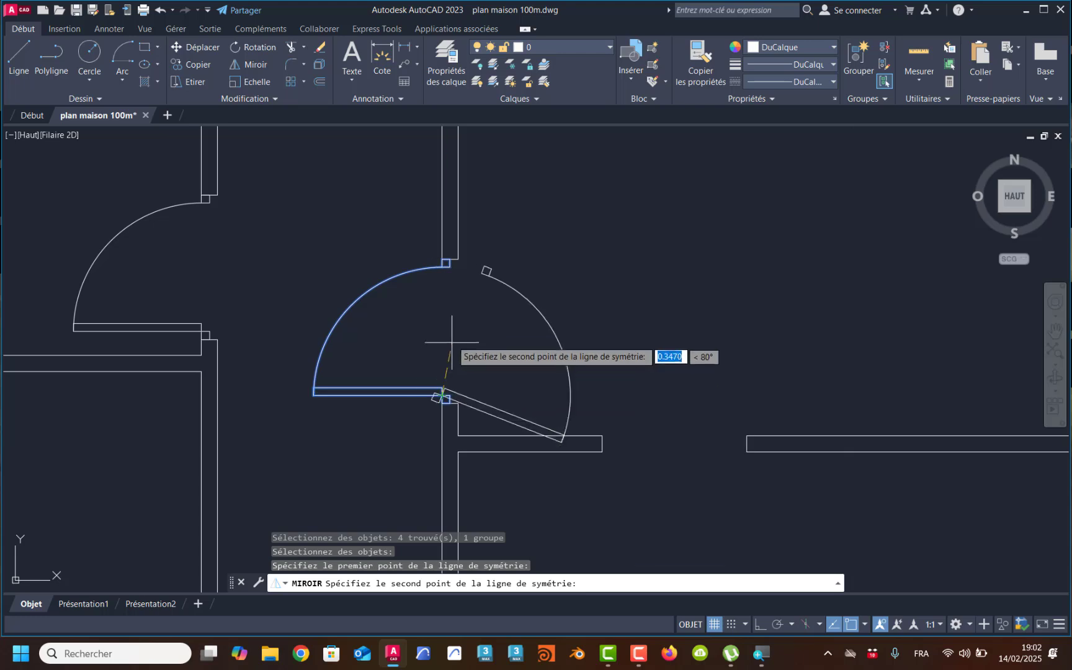
pyautogui.click(442, 264)
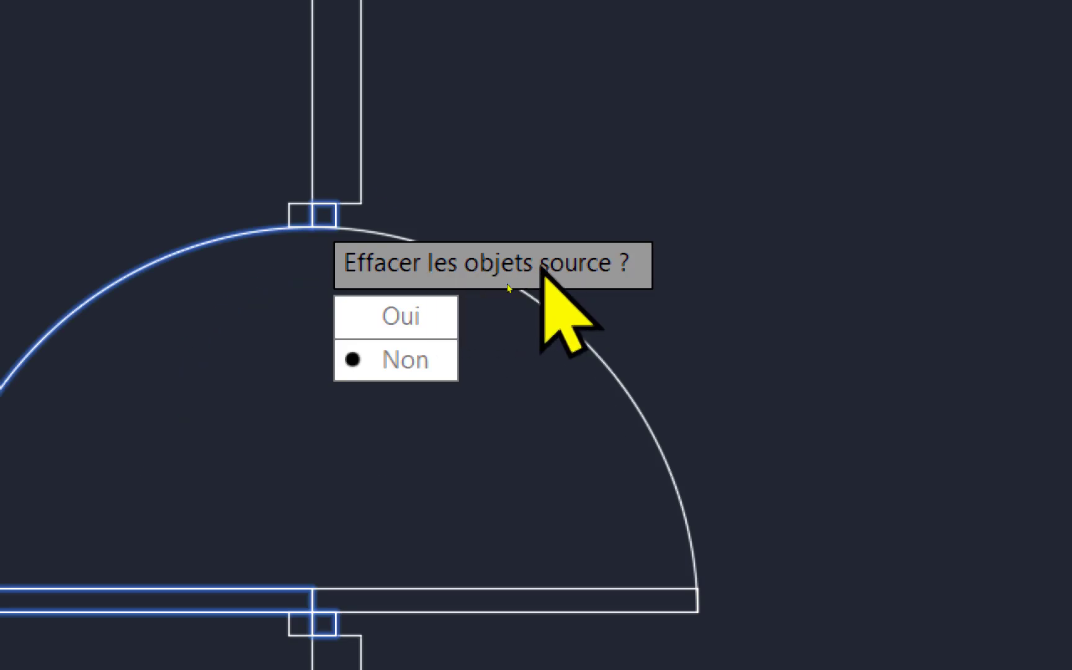
pyautogui.click(385, 361)
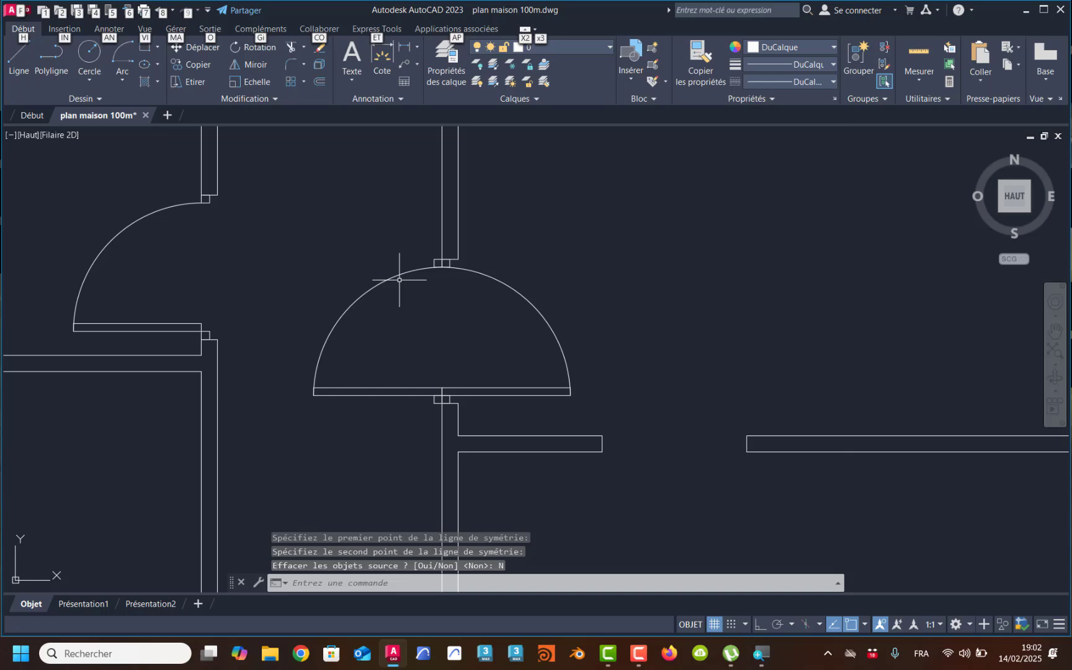
pyautogui.press('Escape')
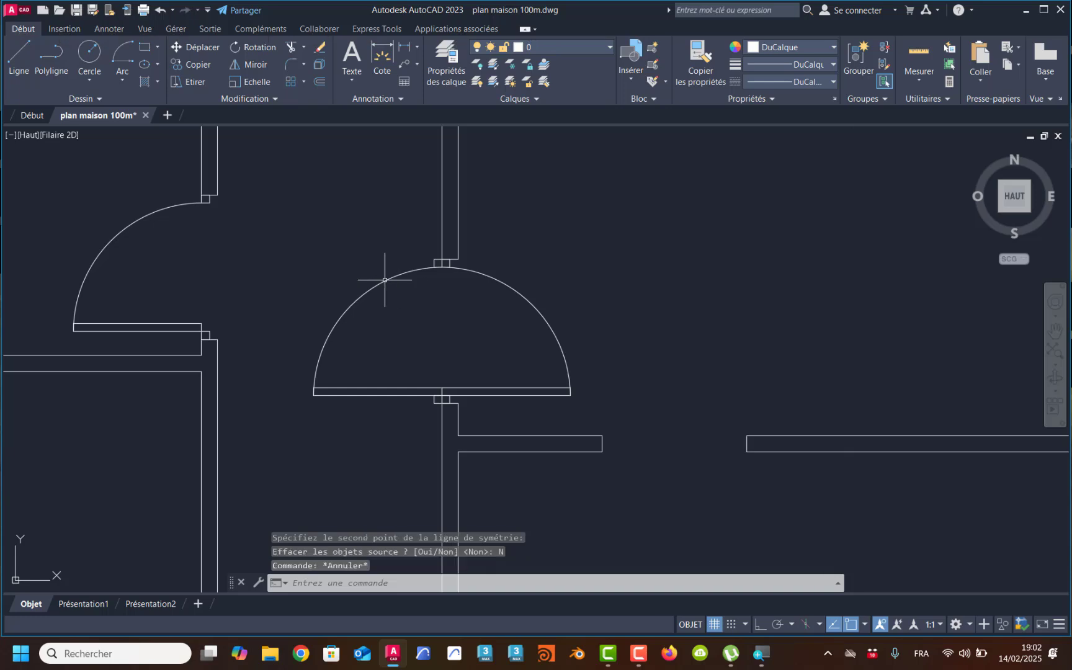
pyautogui.click(383, 280)
pyautogui.press('Delete')
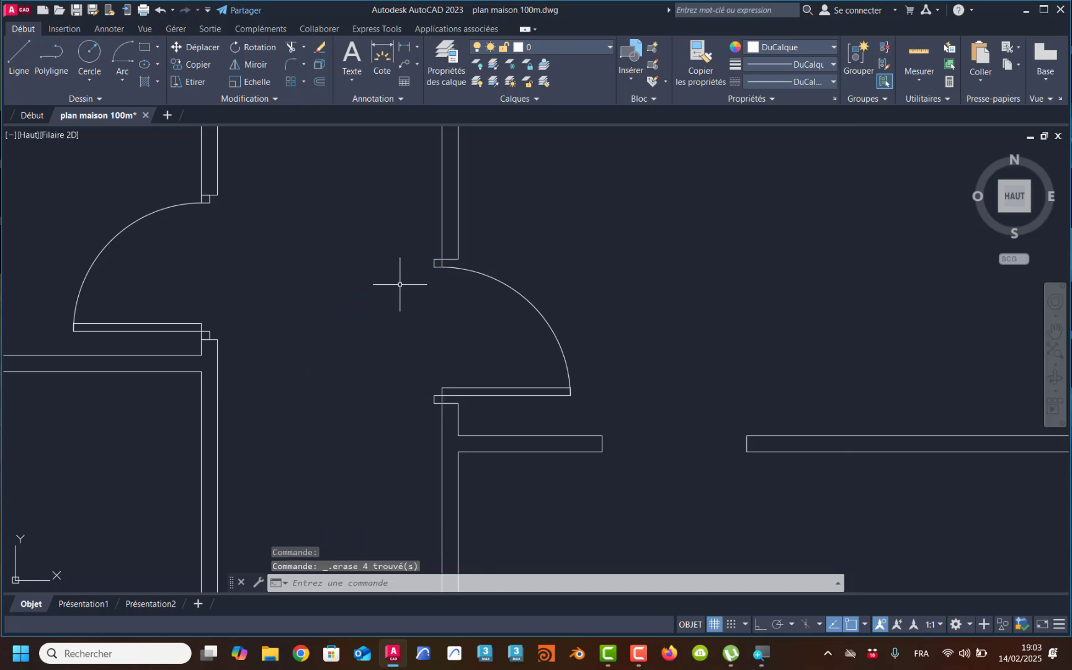
# Move the mirrored door from its south frame square's lower east corner to the east corner of the opening's south jamb
pyautogui.scroll(4, 430, 306)
pyautogui.scroll(-8, 430, 309)
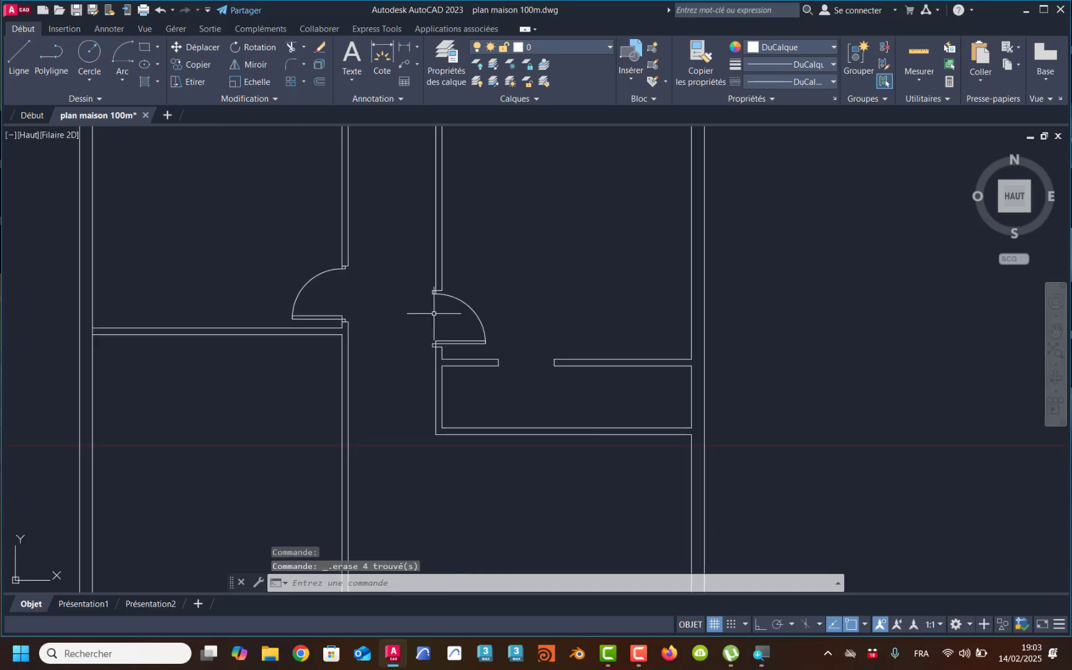
pyautogui.scroll(10, 459, 367)
pyautogui.scroll(-2, 433, 411)
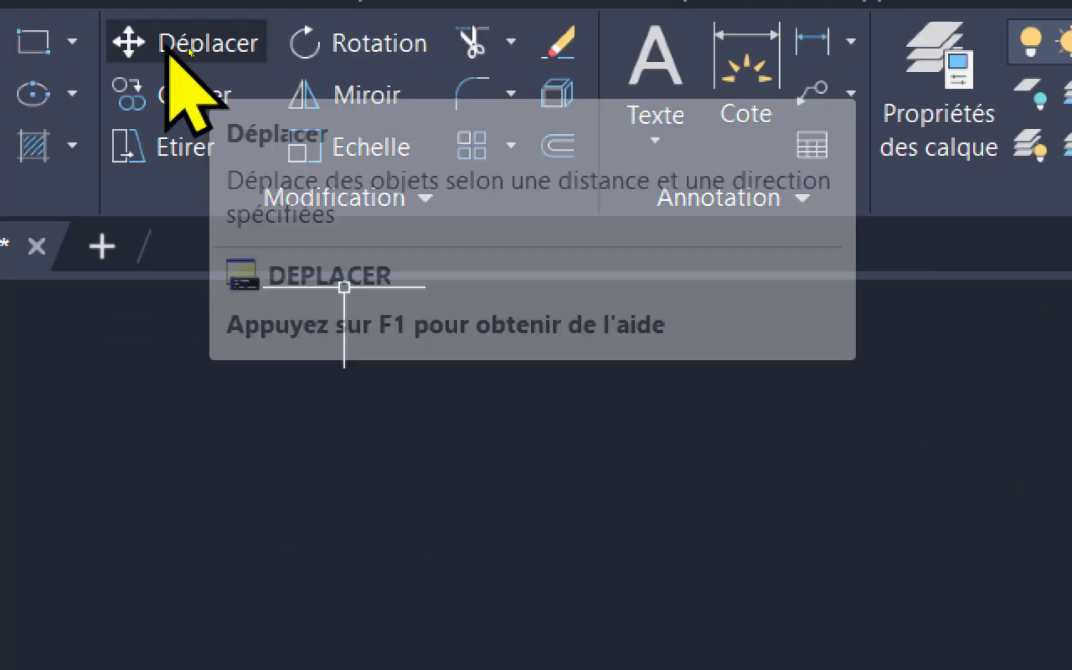
pyautogui.click(188, 49)
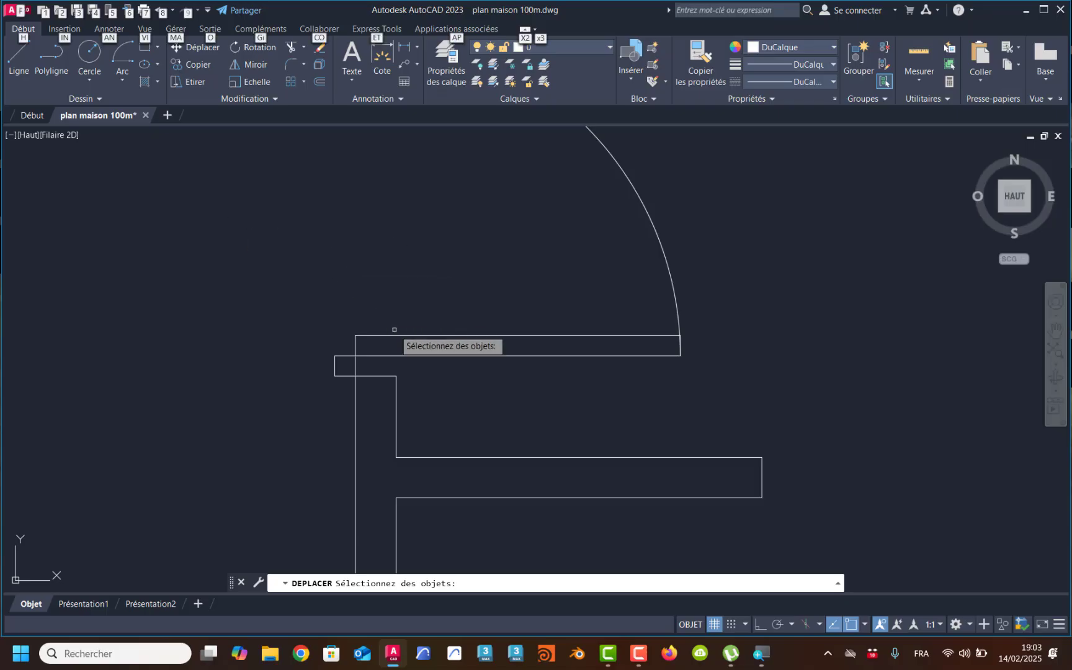
pyautogui.click(404, 356)
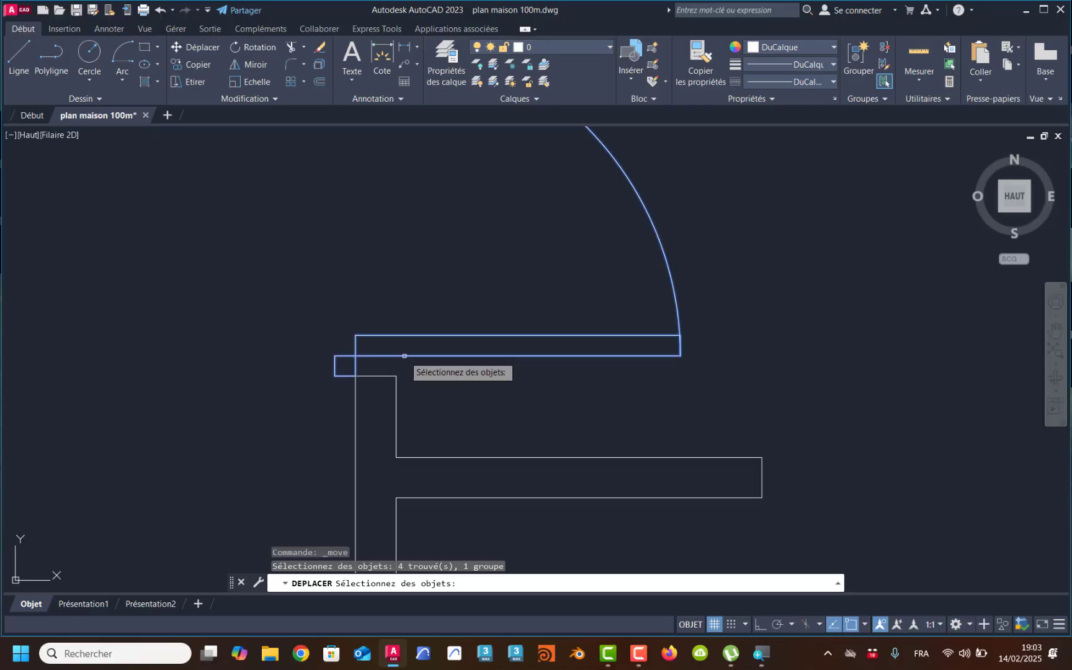
pyautogui.press('Return')
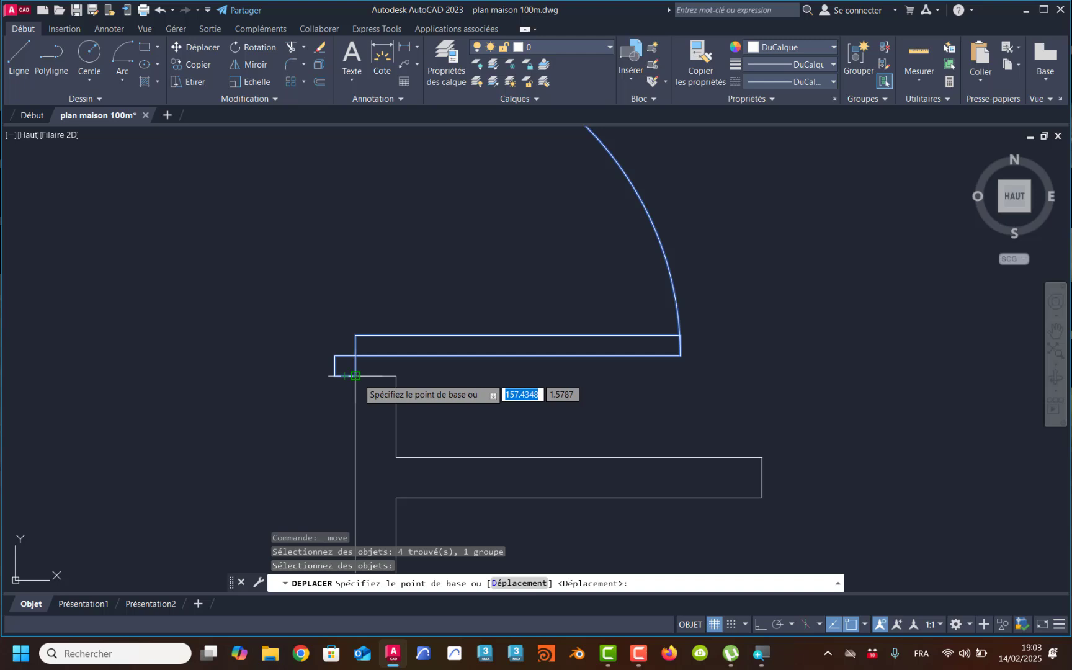
pyautogui.click(356, 375)
pyautogui.click(384, 375)
# Open the layer properties manager and create a layer named "portes et fenetres"
pyautogui.scroll(-2, 429, 383)
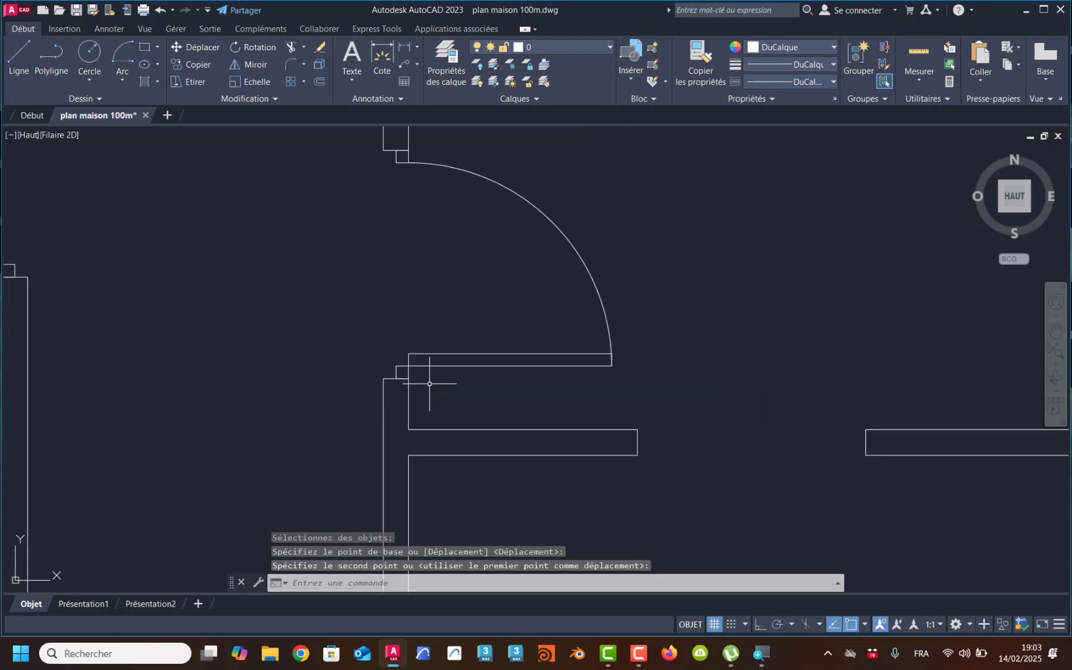
pyautogui.scroll(-4, 449, 382)
pyautogui.scroll(-3, 450, 479)
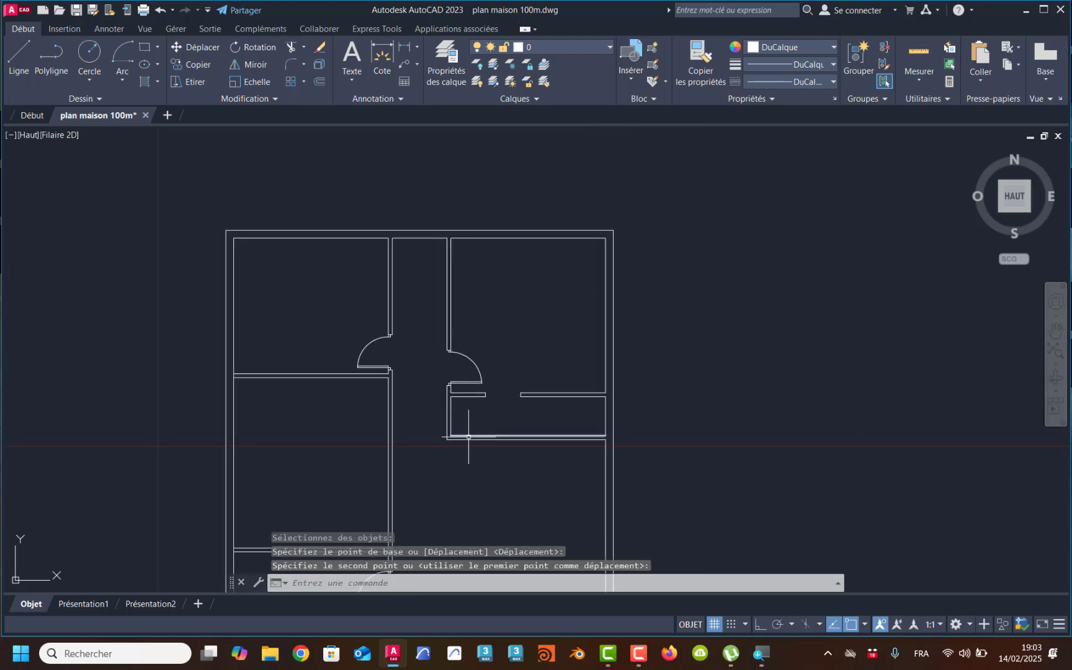
pyautogui.moveTo(450, 480)
pyautogui.mouseDown(button='middle')
pyautogui.moveTo(445, 323)
pyautogui.moveTo(453, 345)
pyautogui.mouseUp(button='middle')
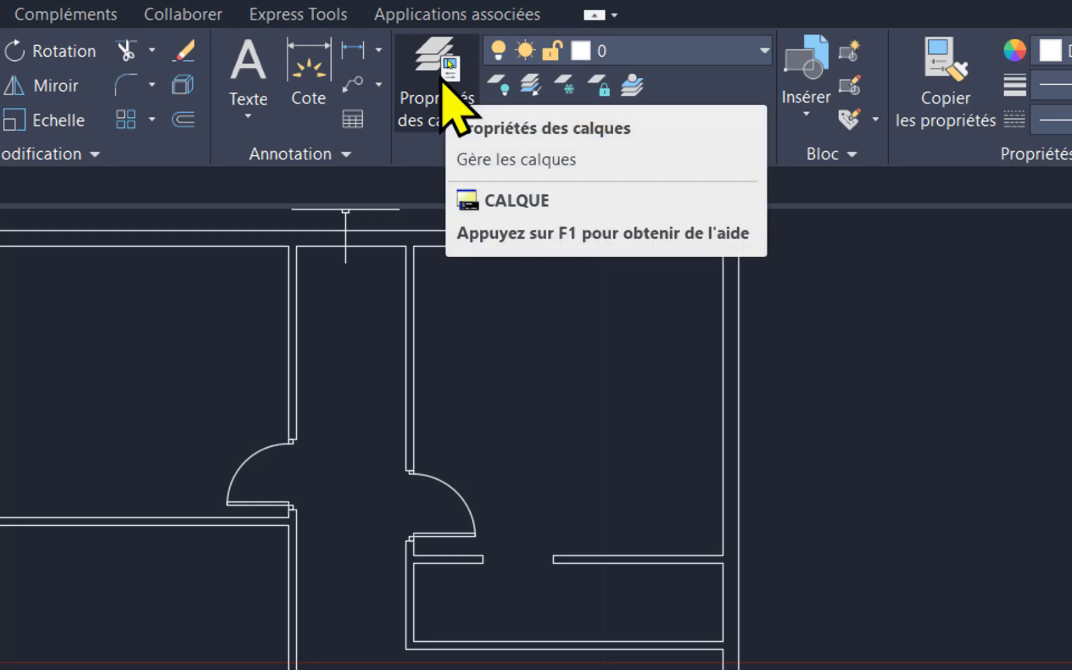
pyautogui.click(443, 90)
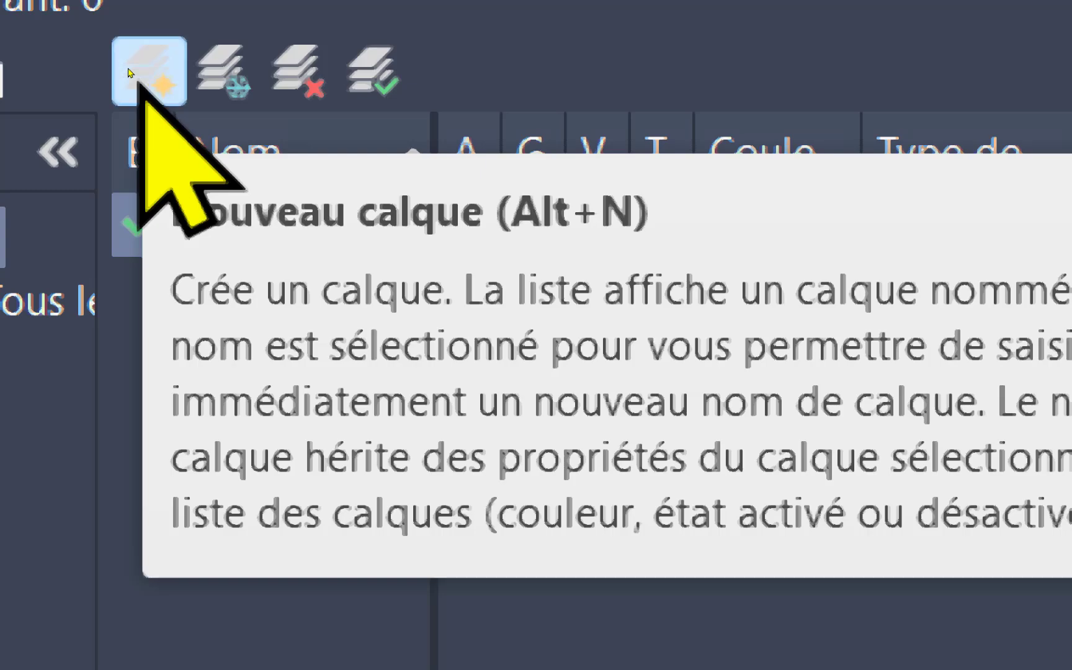
pyautogui.click(128, 72)
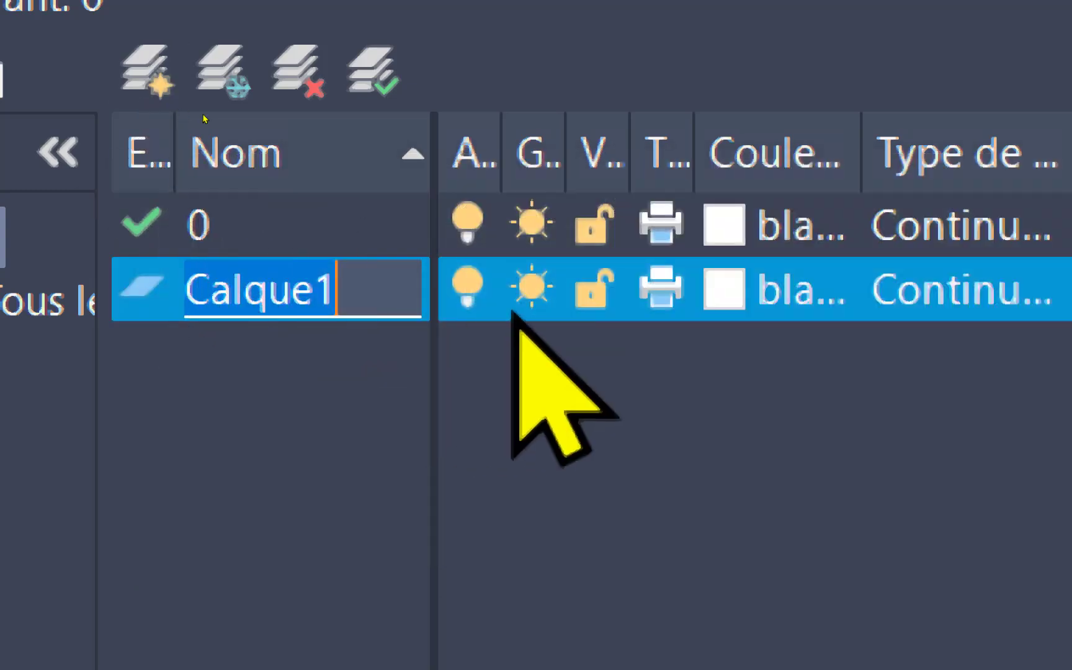
pyautogui.write('po')
pyautogui.write('rtes et')
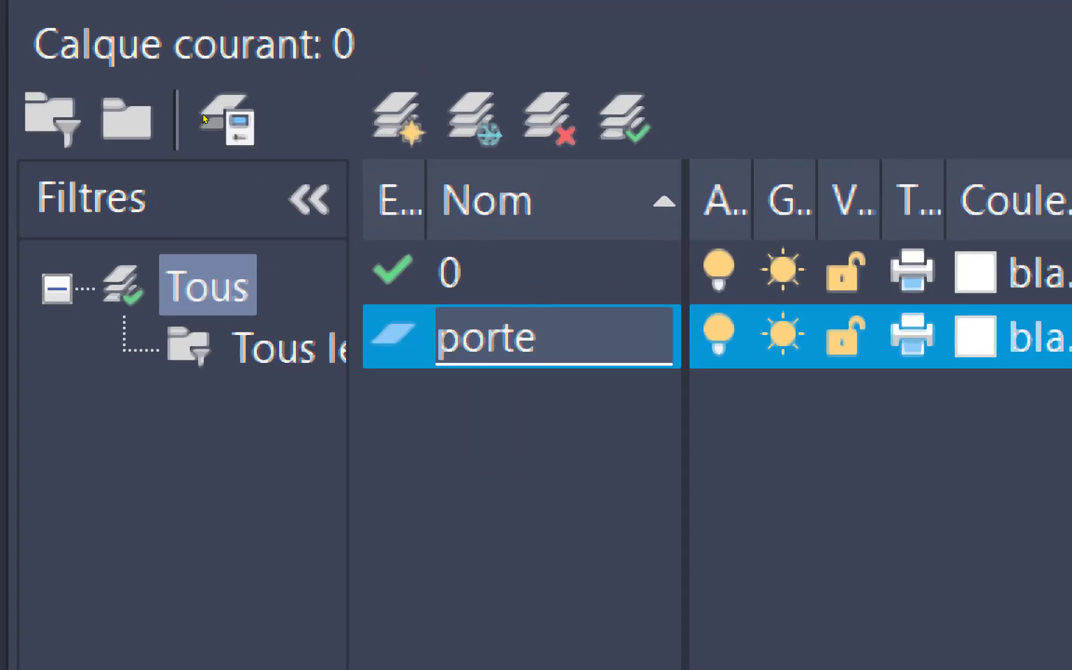
pyautogui.write(' fen')
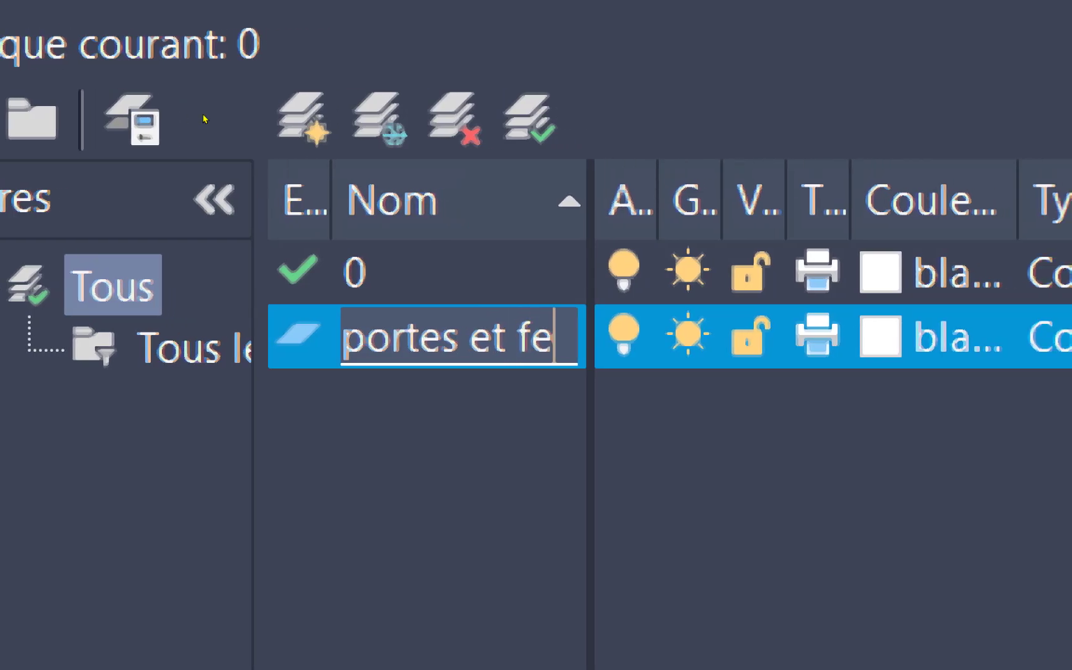
pyautogui.write('etre')
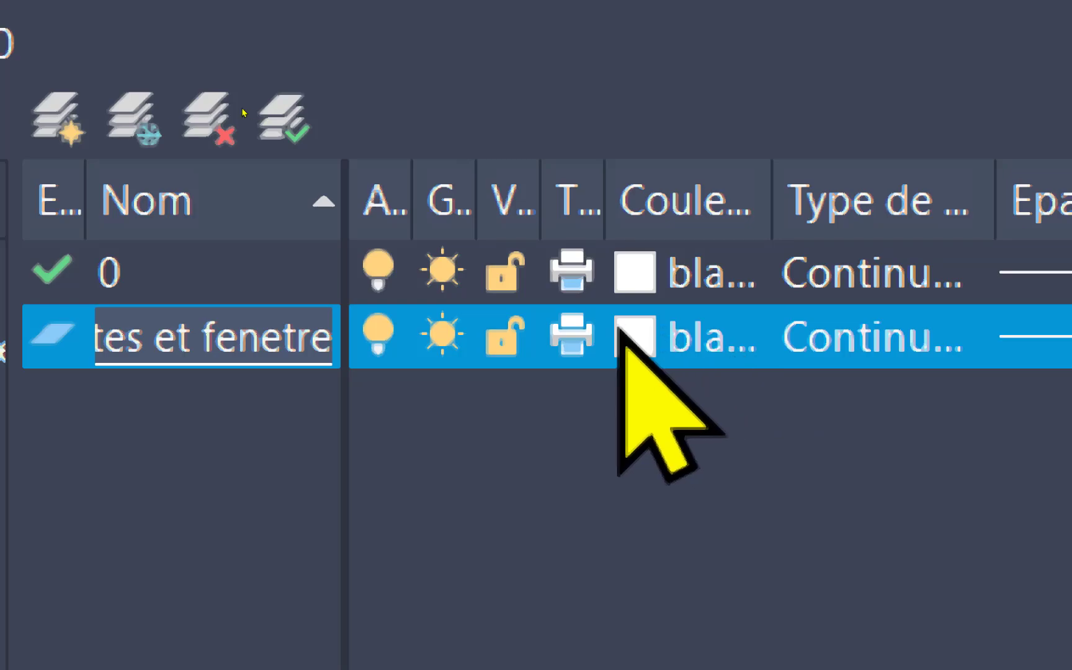
# Set the colour of the "portes et fenetres" layer to blue (index 5)
pyautogui.click(621, 338)
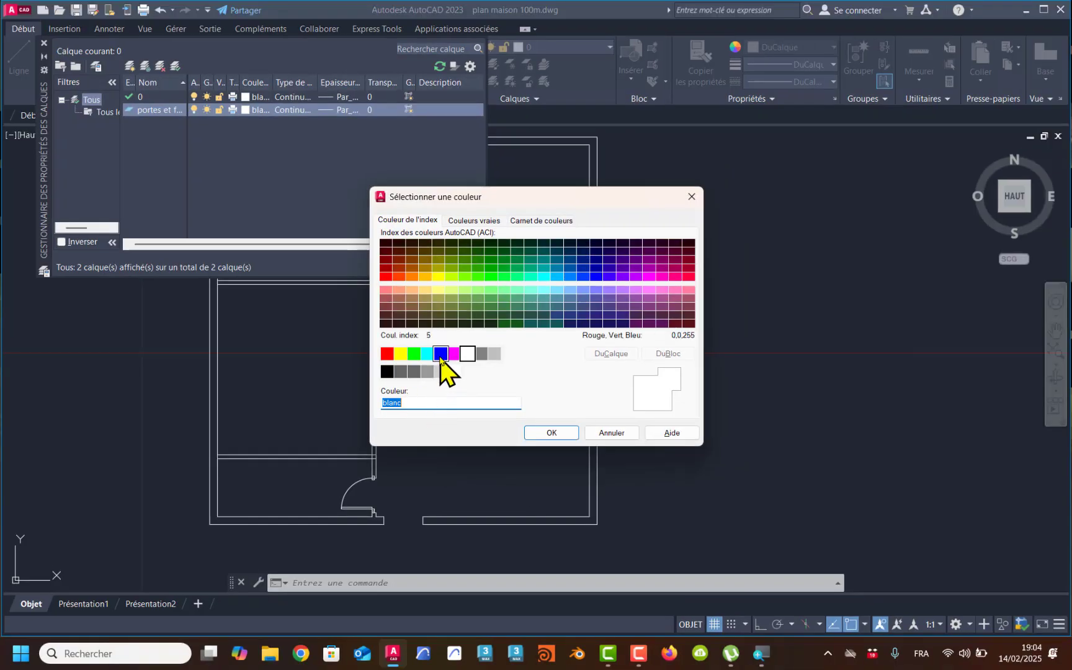
pyautogui.click(440, 354)
pyautogui.click(553, 431)
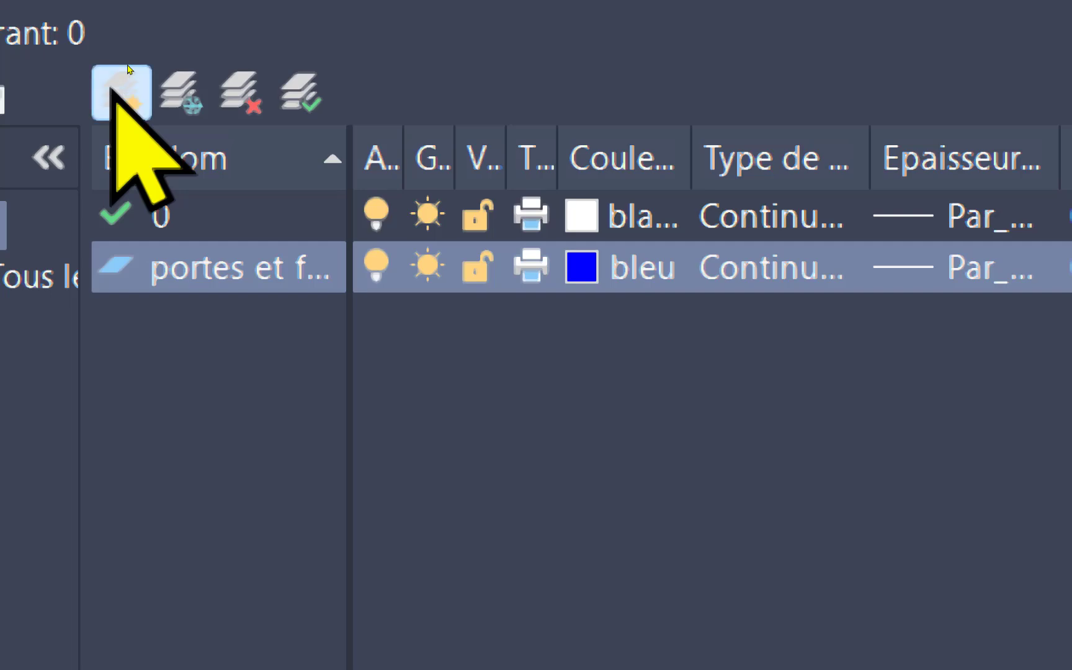
# Create a layer named "murs" with the colour white (blanc) and close the layer properties manager
pyautogui.click(120, 93)
pyautogui.write('murs')
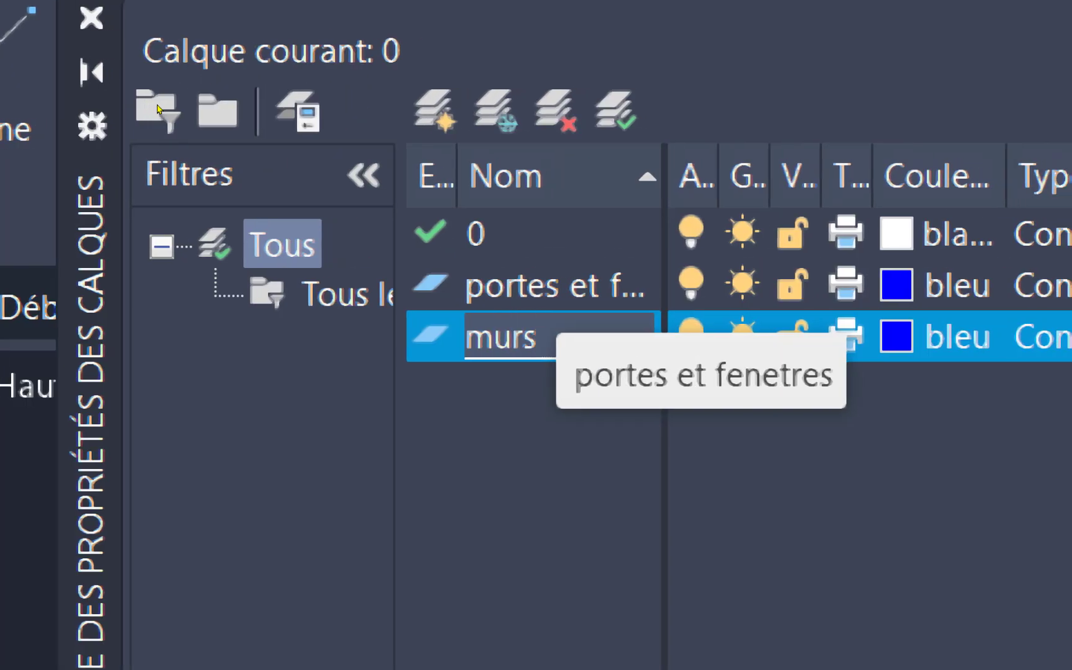
pyautogui.press('Return')
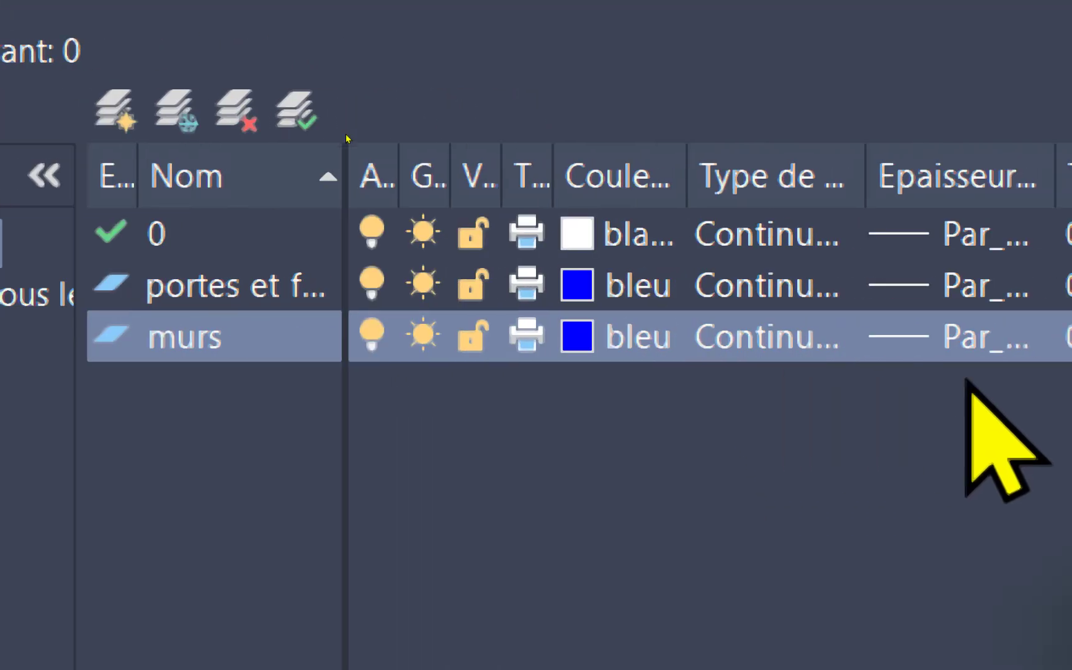
pyautogui.click(577, 337)
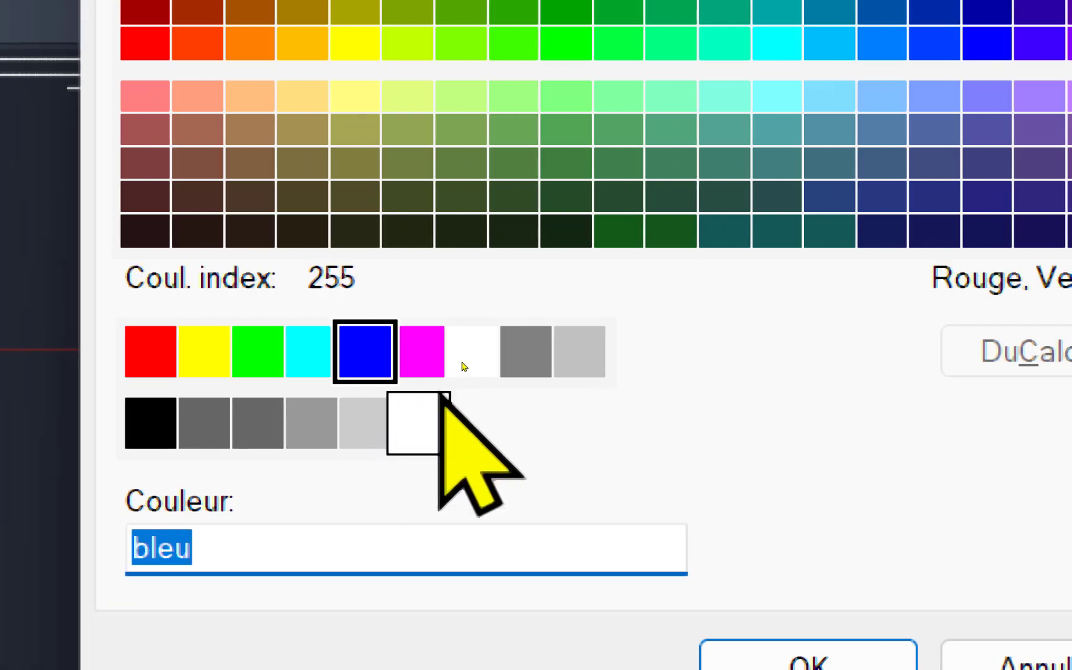
pyautogui.click(462, 366)
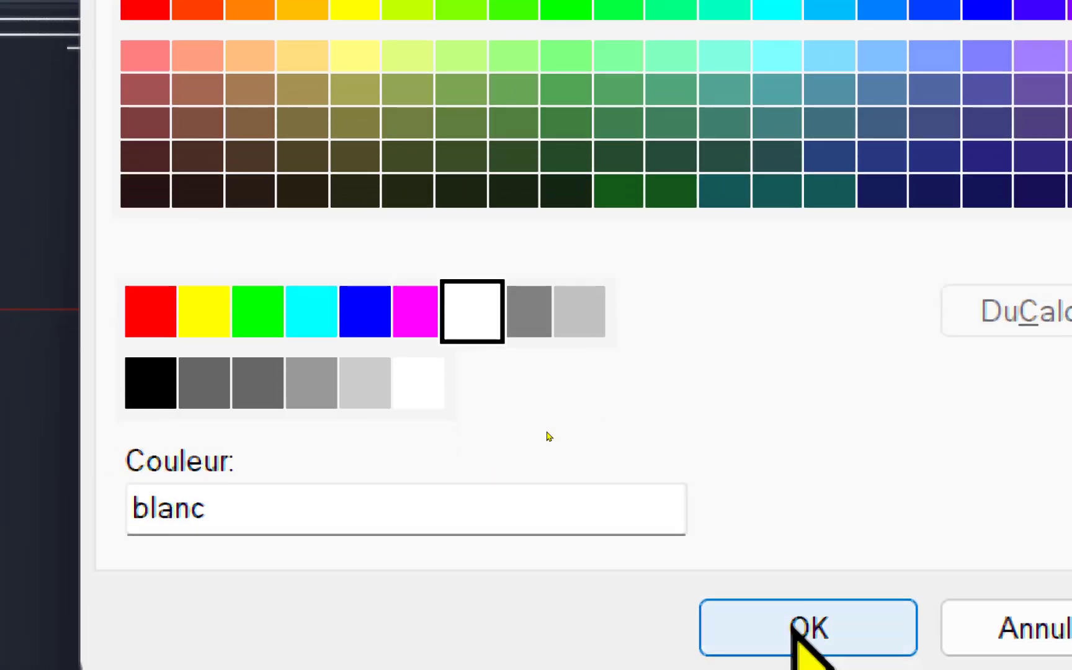
pyautogui.click(806, 664)
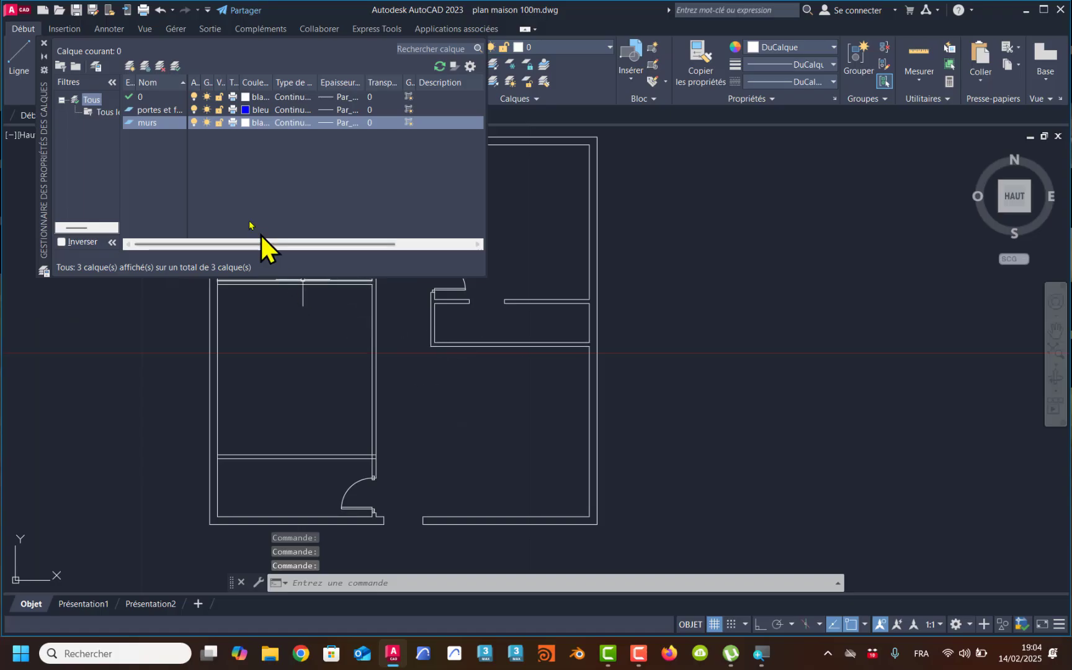
pyautogui.click(44, 43)
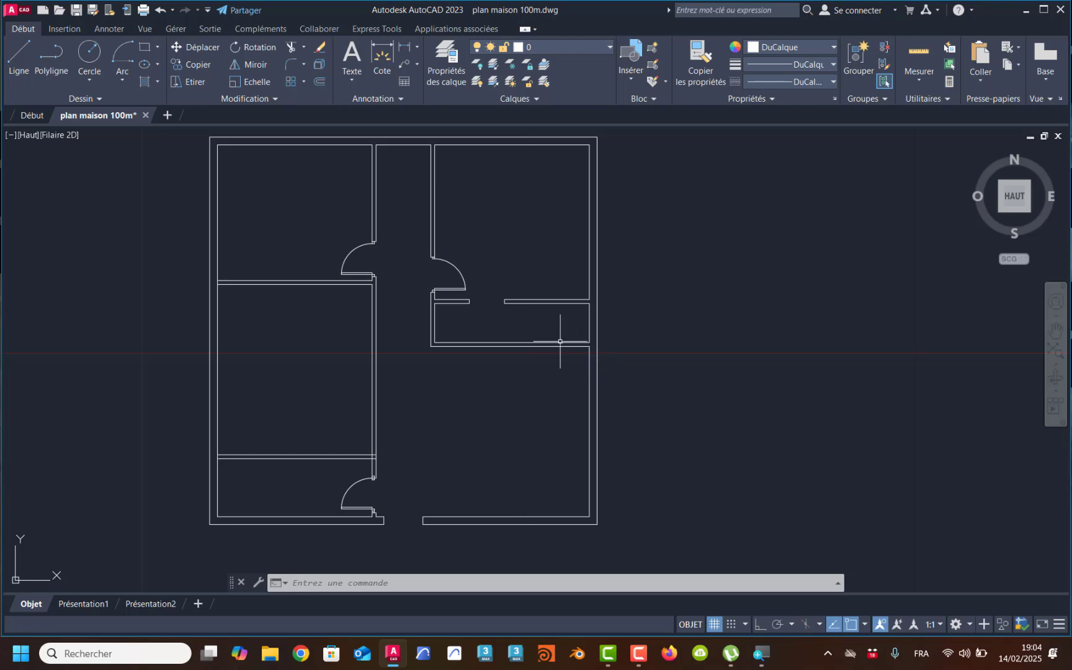
# Assign the three placed interior doors to the "portes et fenetres" layer
pyautogui.click(461, 286)
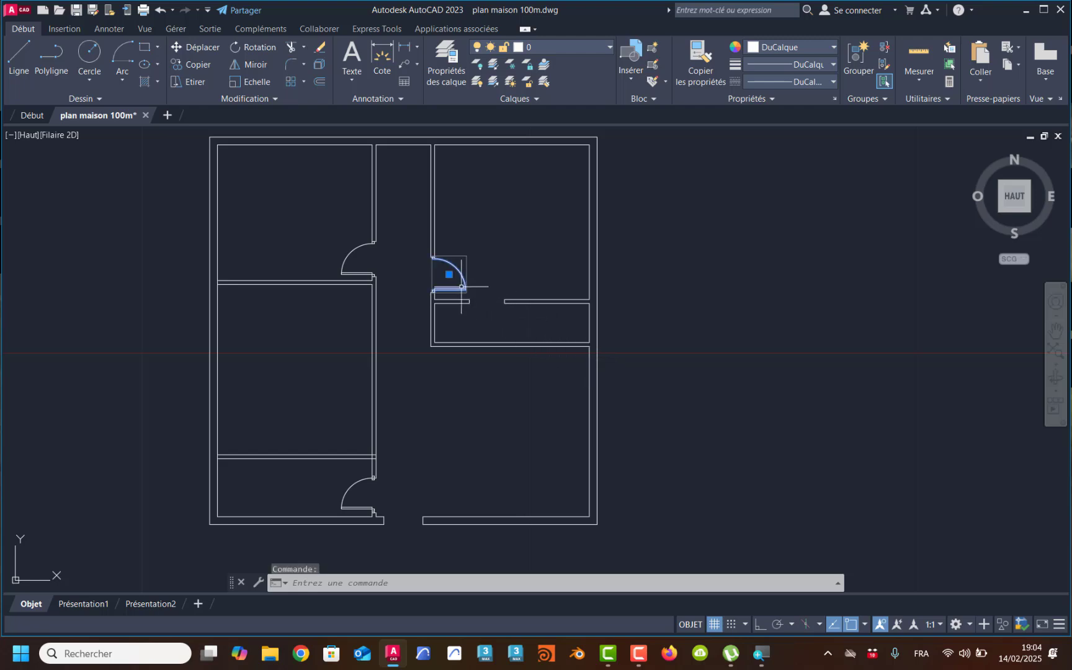
pyautogui.press('Escape')
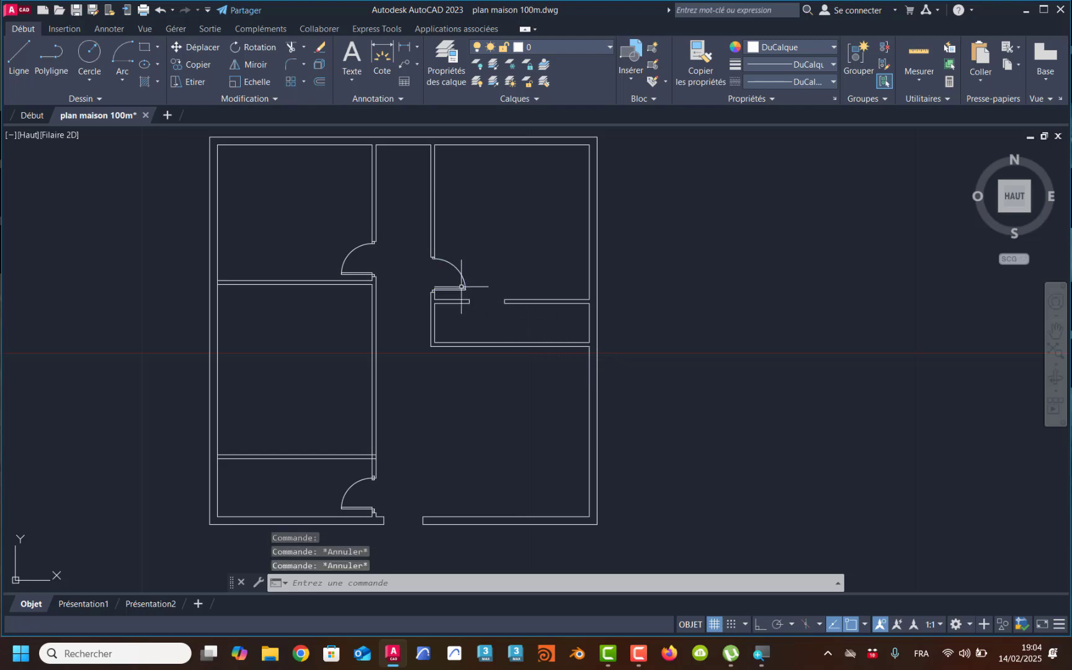
pyautogui.click(461, 287)
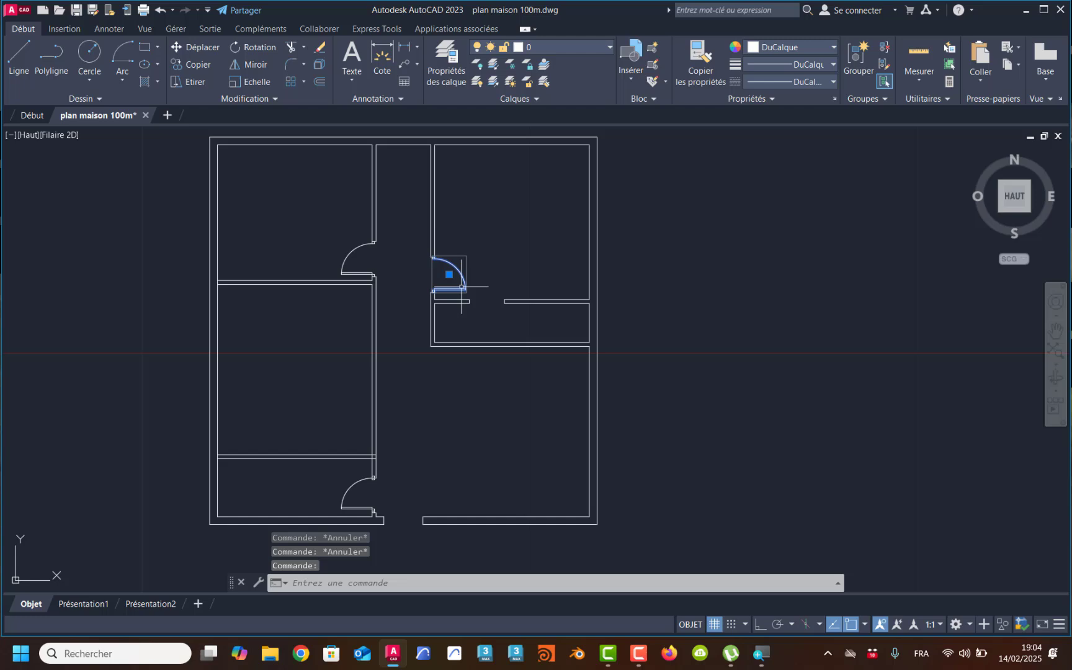
pyautogui.click(342, 270)
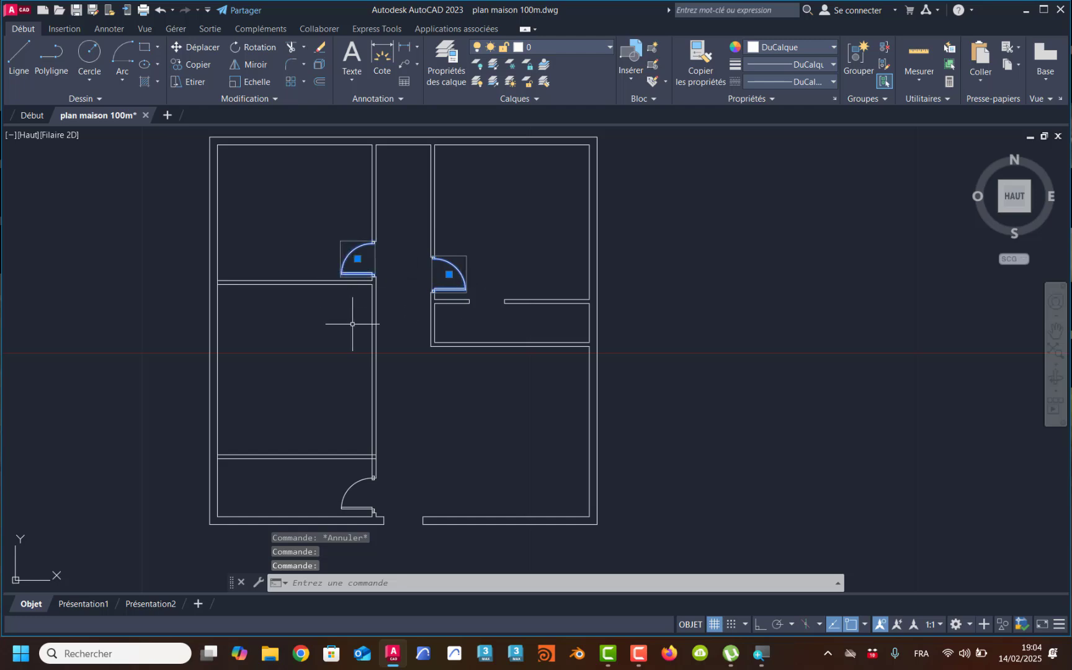
pyautogui.click(353, 480)
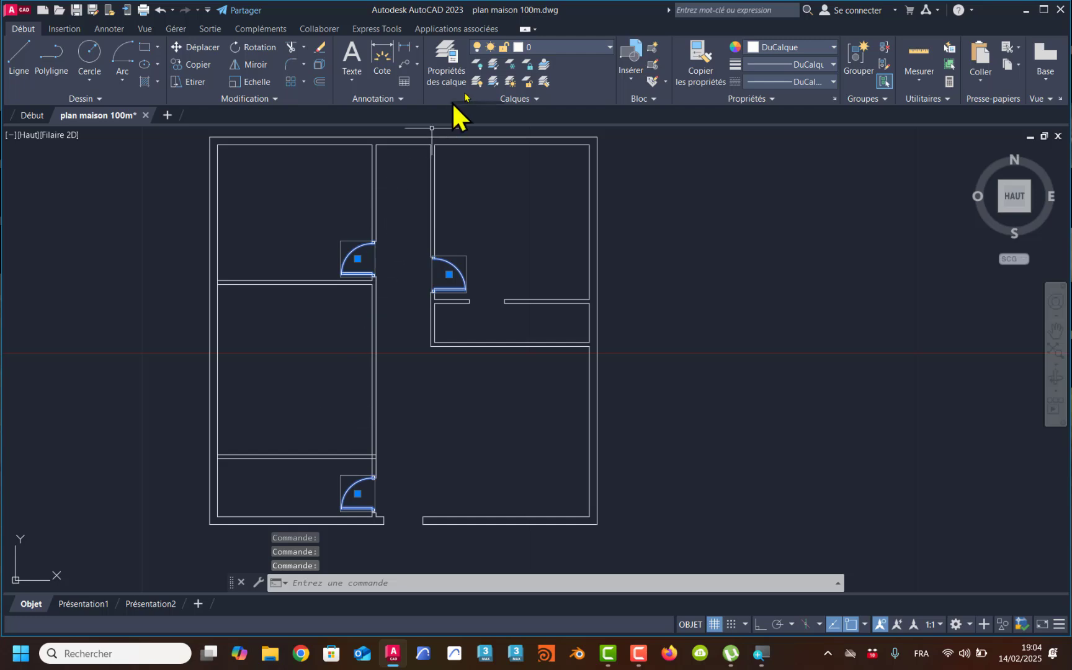
pyautogui.click(595, 50)
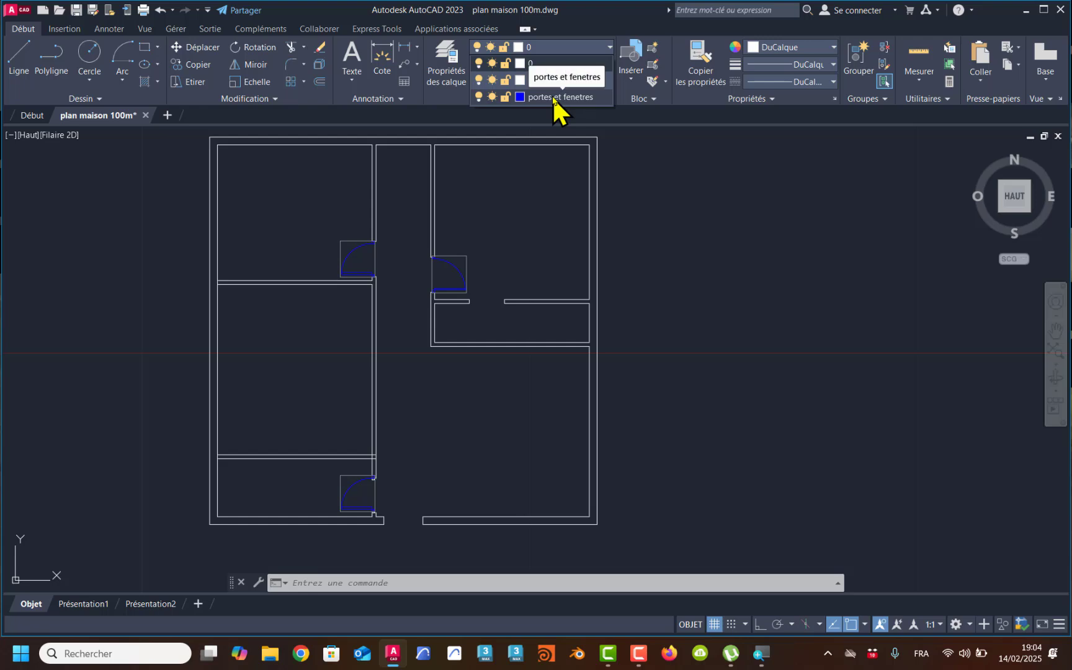
pyautogui.click(553, 97)
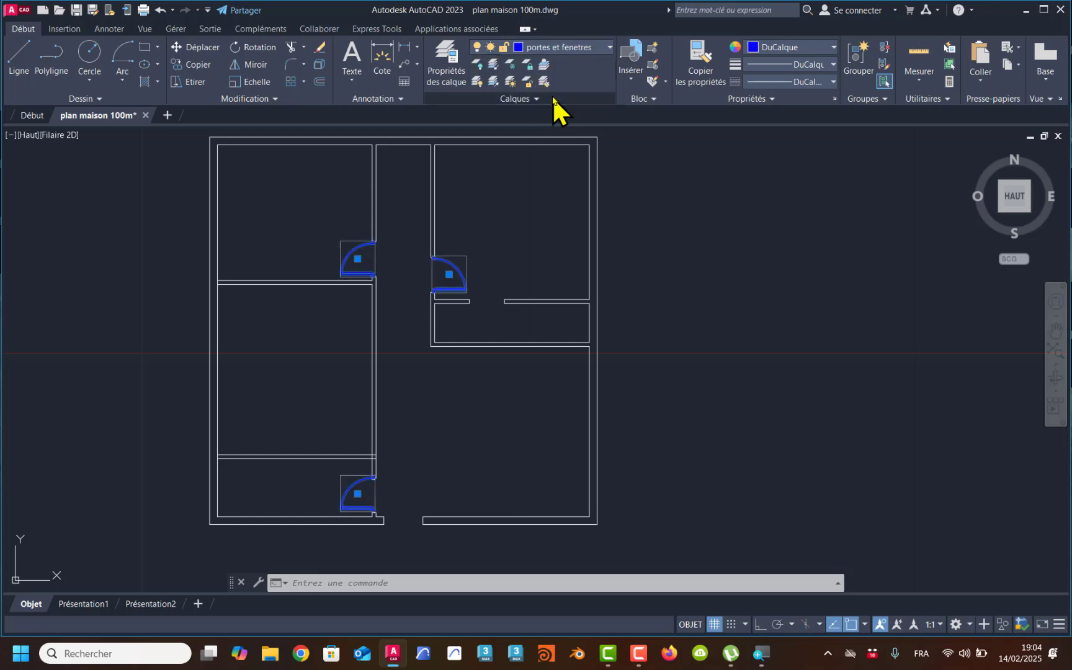
# Turn off the "portes et fenetres" layer to hide the doors
pyautogui.click(583, 49)
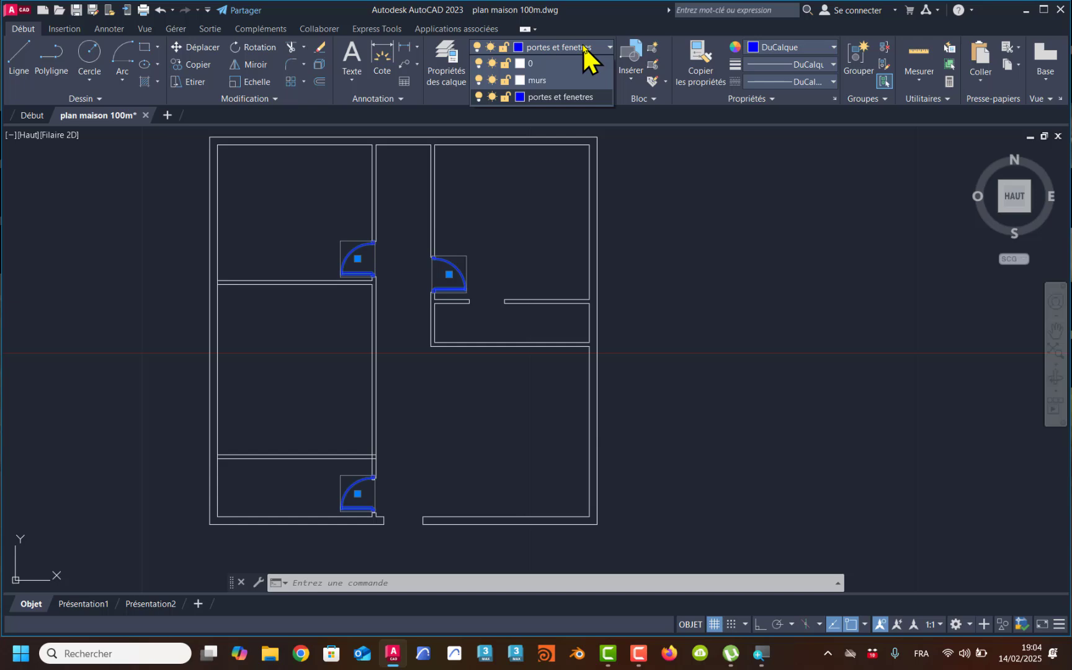
pyautogui.click(490, 92)
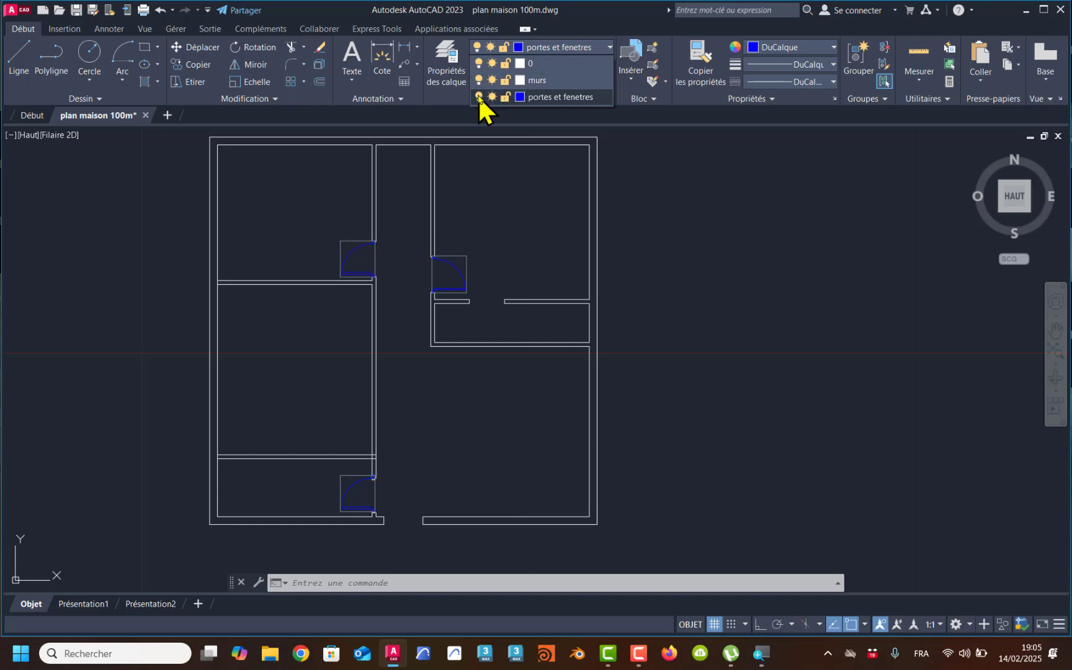
pyautogui.click(478, 95)
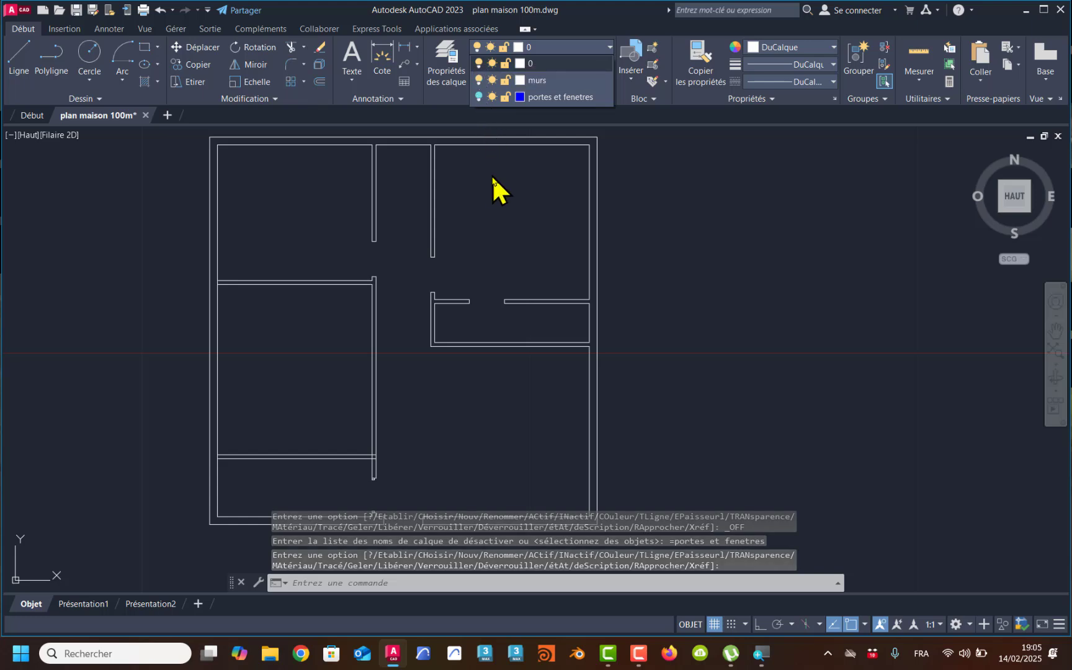
pyautogui.click(498, 217)
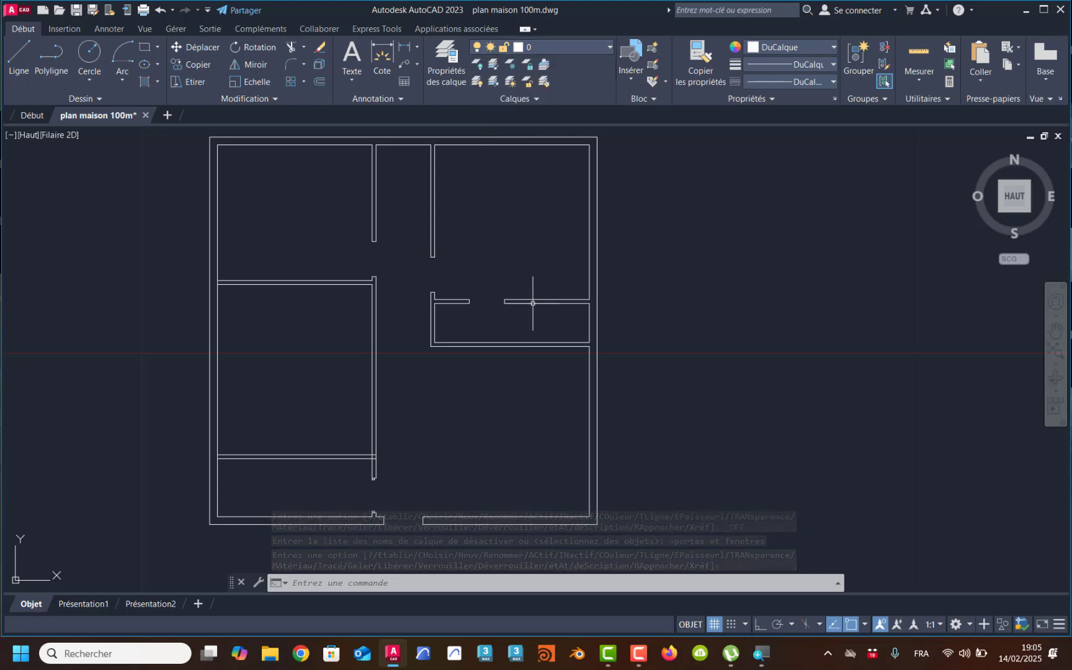
# Select all wall lines of the plan and assign them to the "murs" layer
pyautogui.moveTo(532, 305); pyautogui.dragTo(520, 307, button='middle')
pyautogui.scroll(-4, 520, 307)
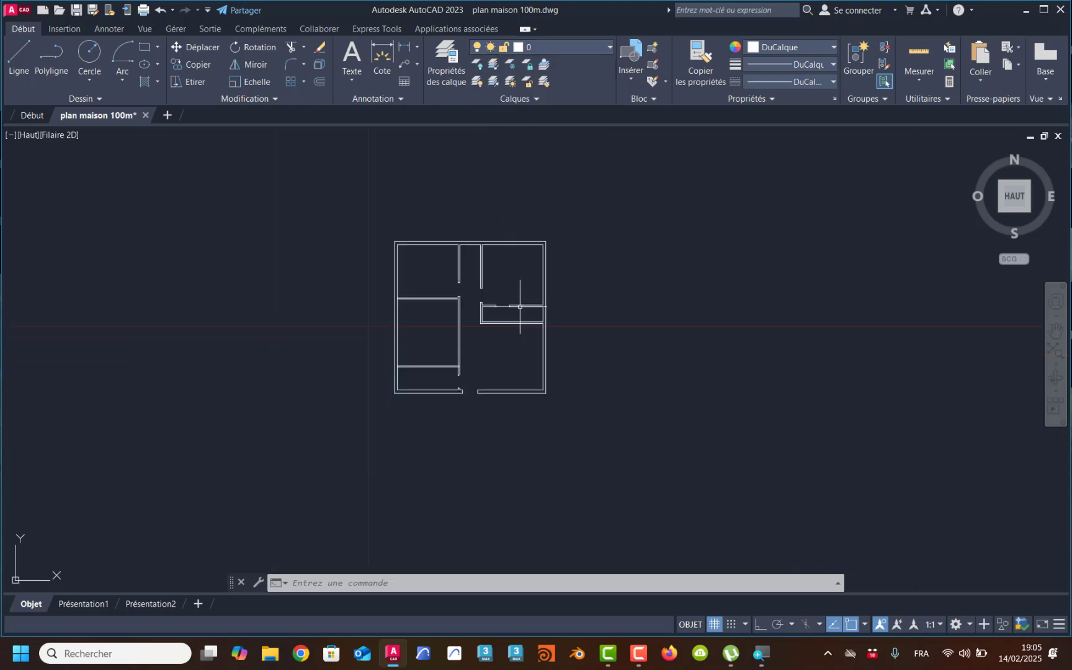
pyautogui.click(616, 197)
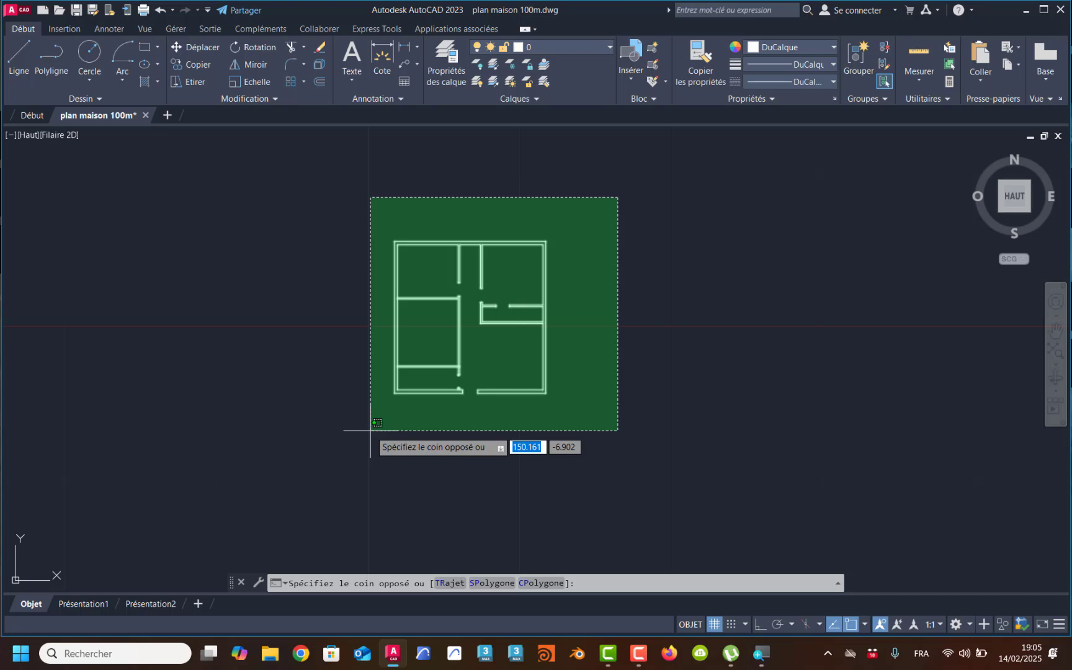
pyautogui.click(370, 429)
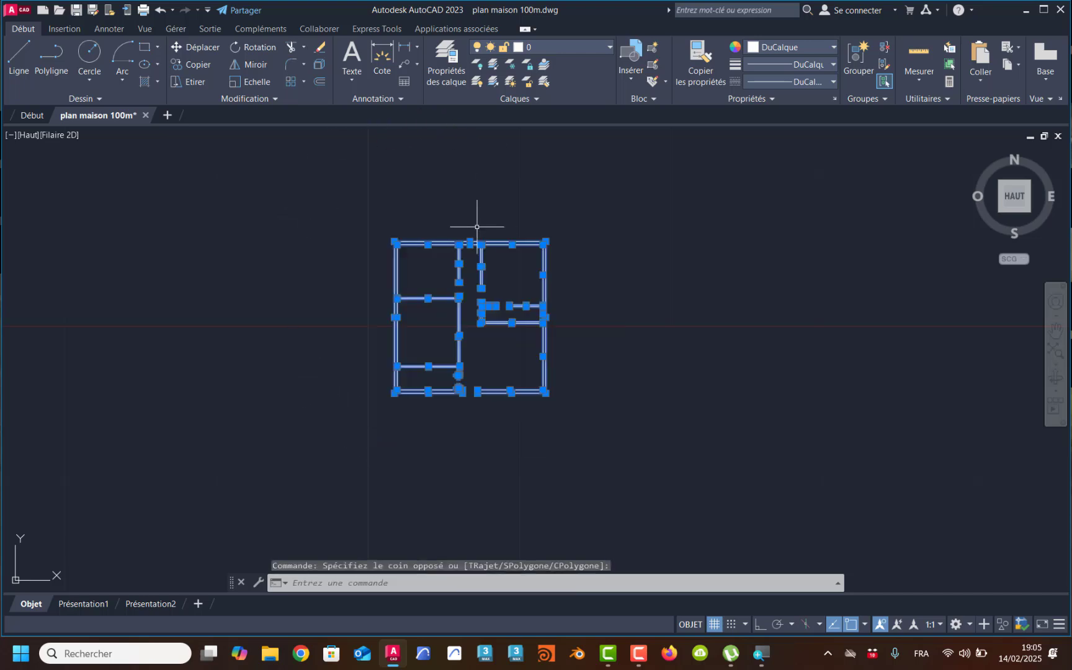
pyautogui.click(554, 49)
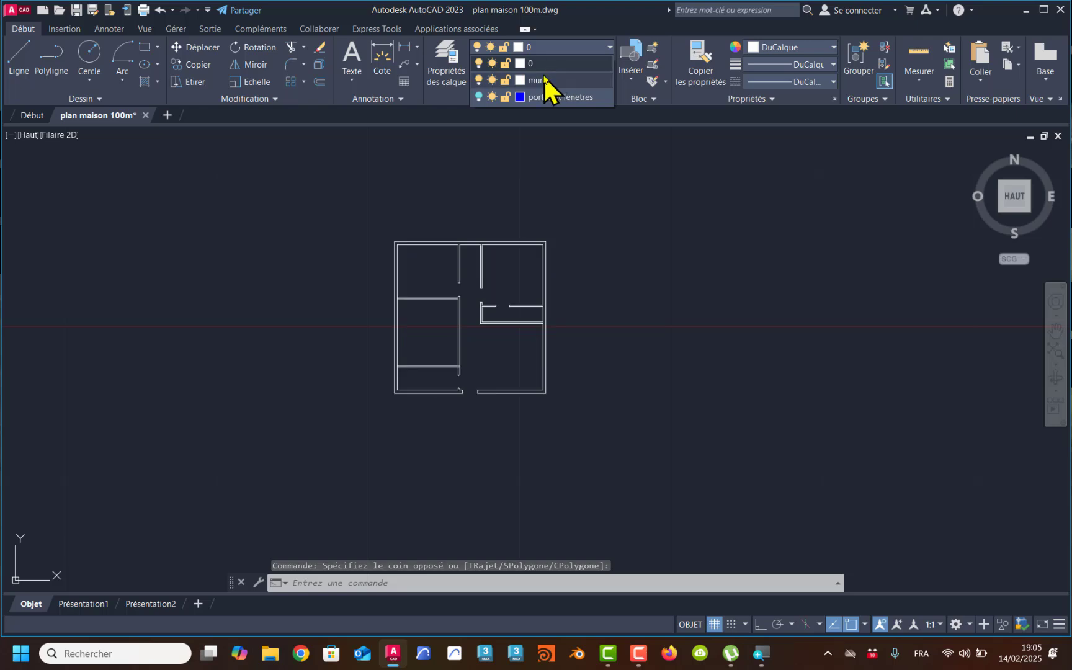
pyautogui.click(539, 80)
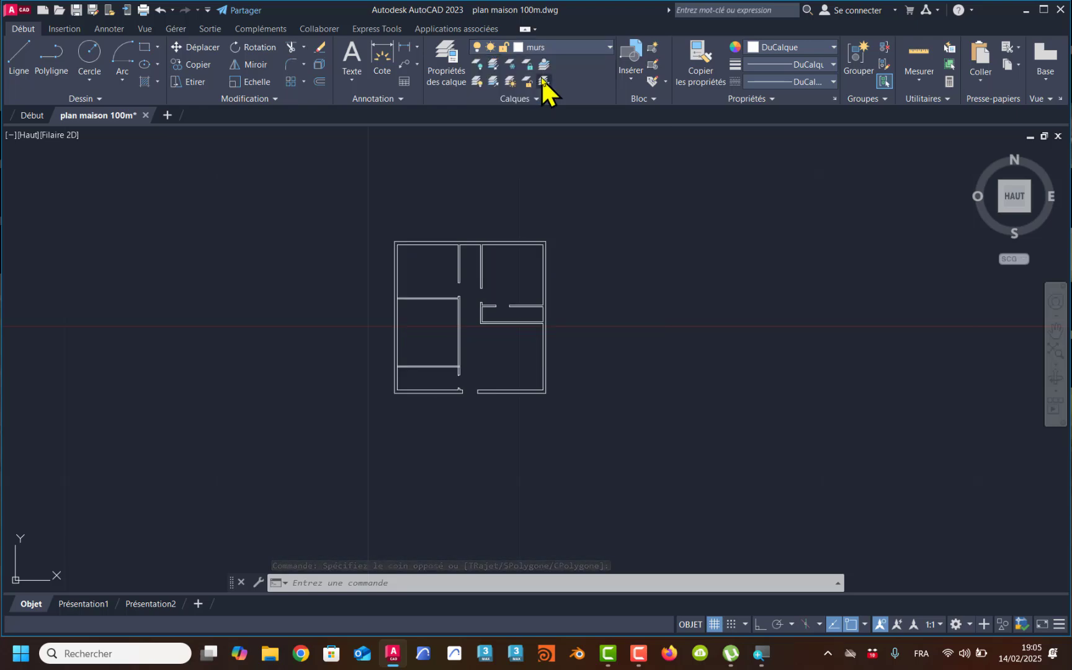
# Change the colour of the "murs" layer to index colour 220
pyautogui.hotkey('ctrl', 'a')
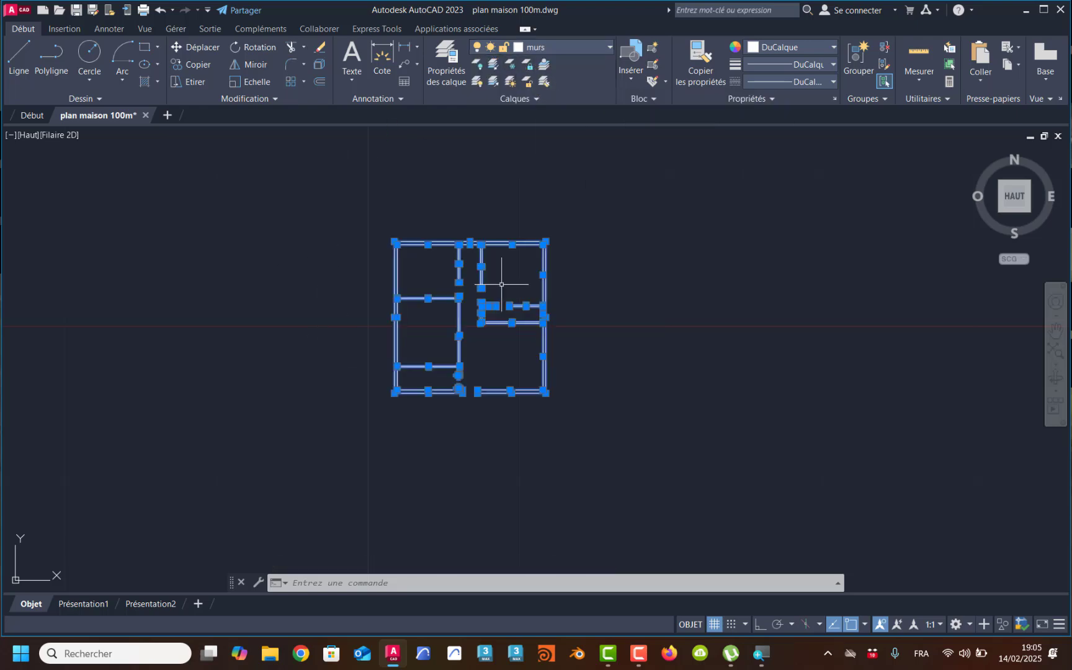
pyautogui.click(582, 49)
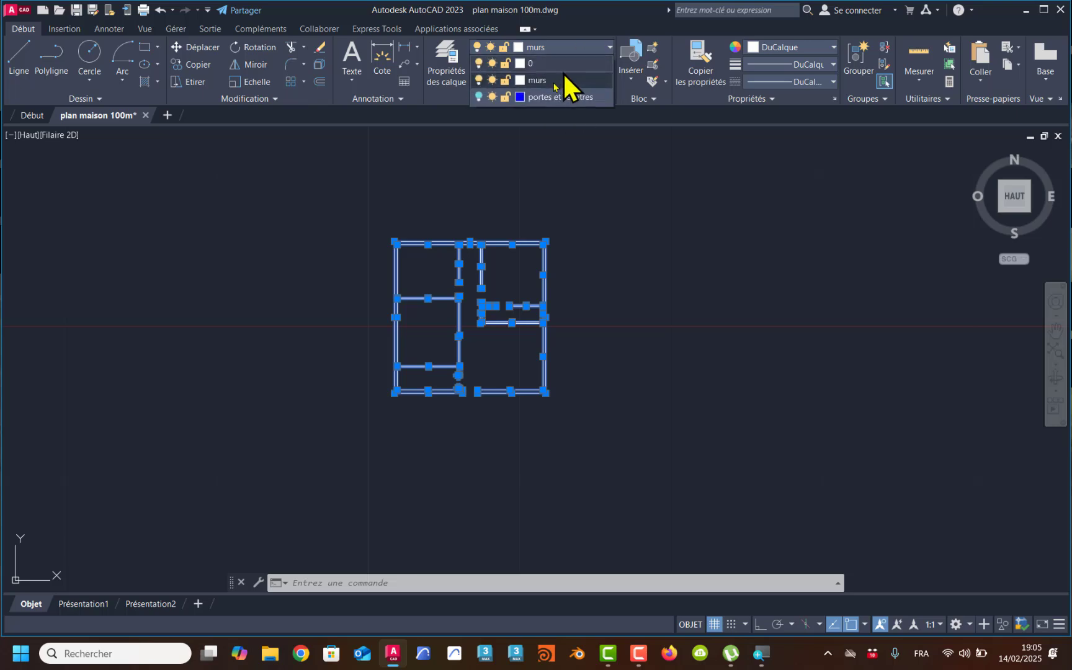
pyautogui.click(520, 80)
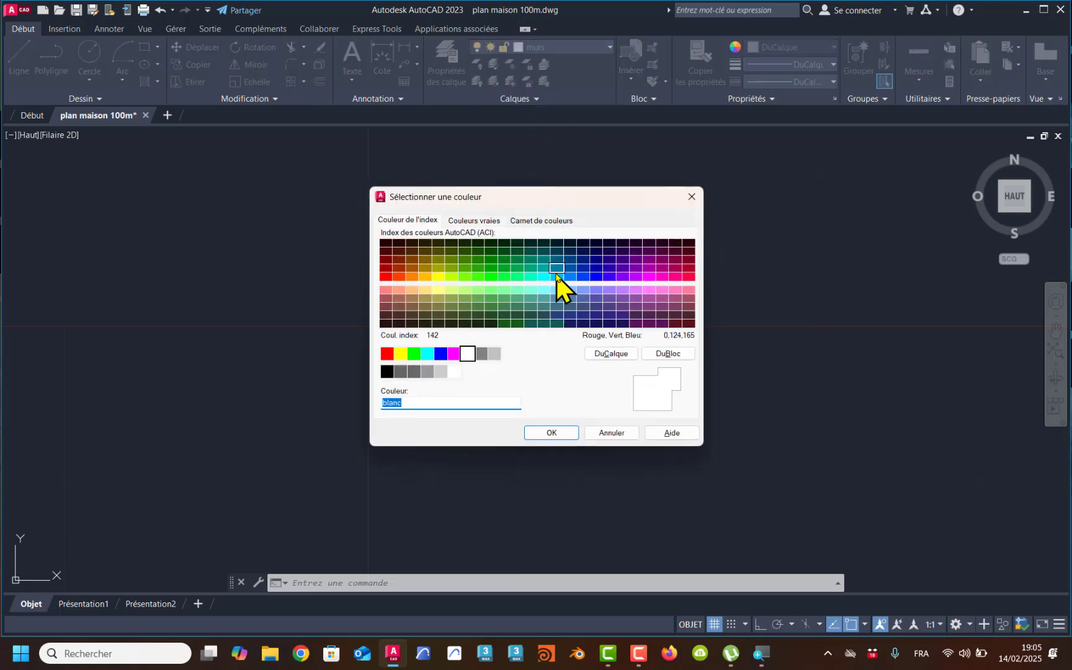
pyautogui.click(661, 276)
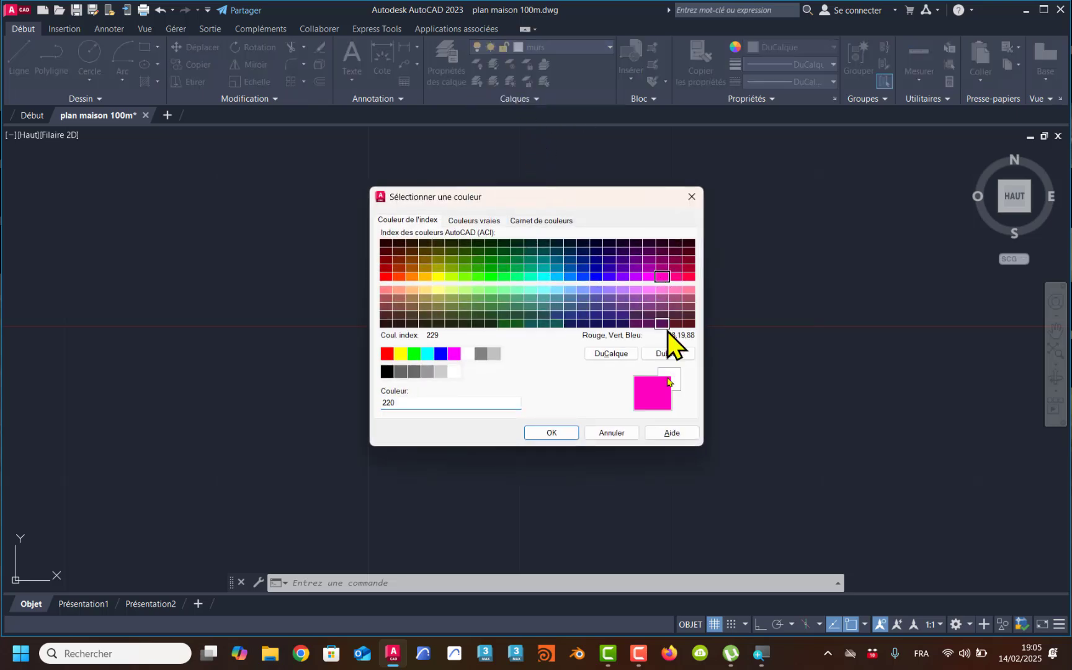
pyautogui.click(554, 432)
pyautogui.scroll(-2, 616, 385)
pyautogui.press('Escape')
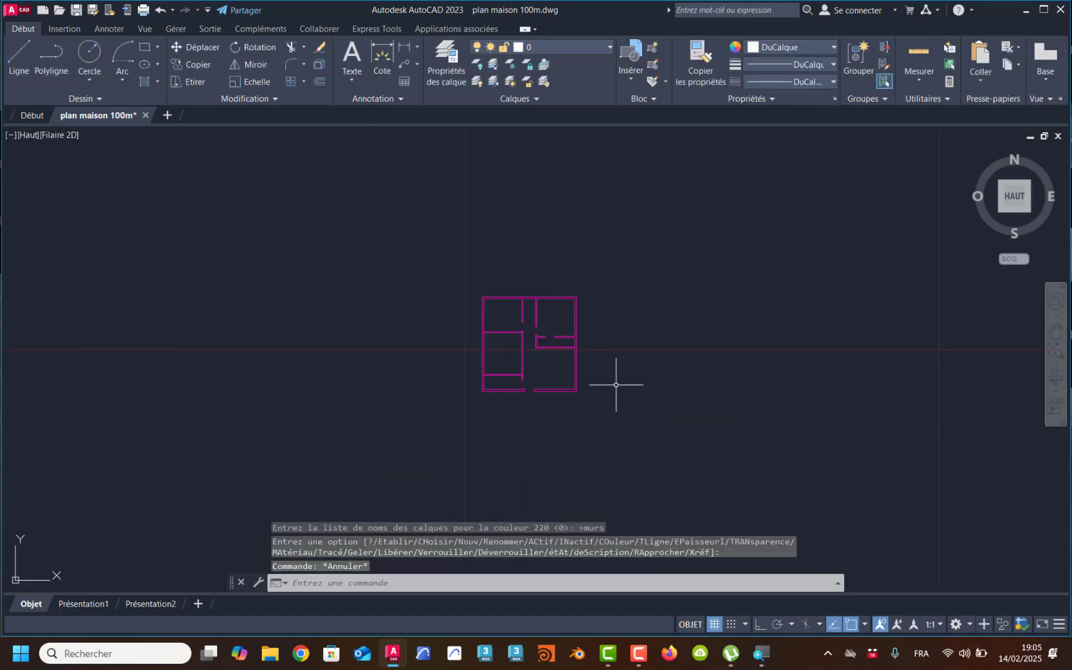
# Turn the "portes et fenetres" layer back on, and toggle the "murs" layer off and on again to check the layer separation
pyautogui.scroll(4, 556, 362)
pyautogui.moveTo(540, 338); pyautogui.dragTo(419, 394, button='middle')
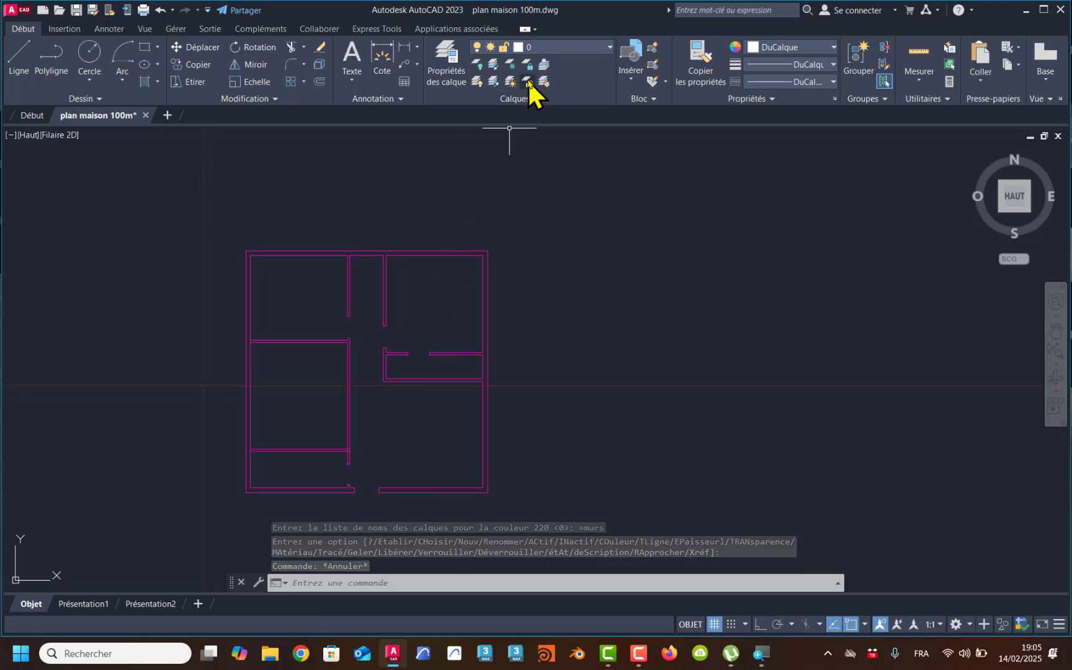
pyautogui.click(552, 46)
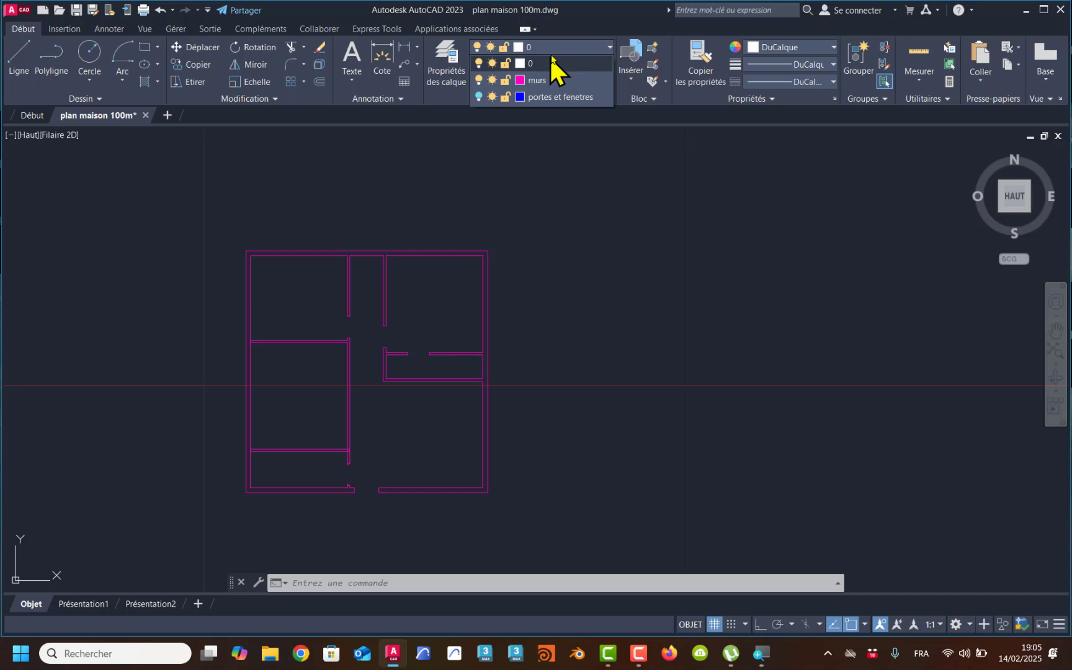
pyautogui.click(477, 96)
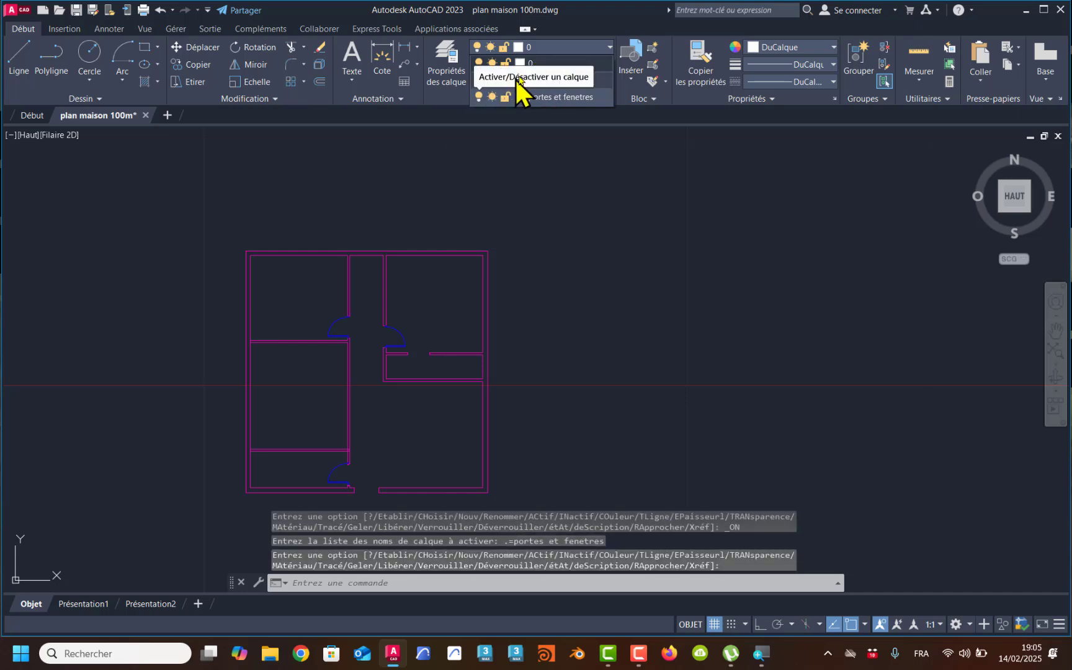
pyautogui.click(478, 80)
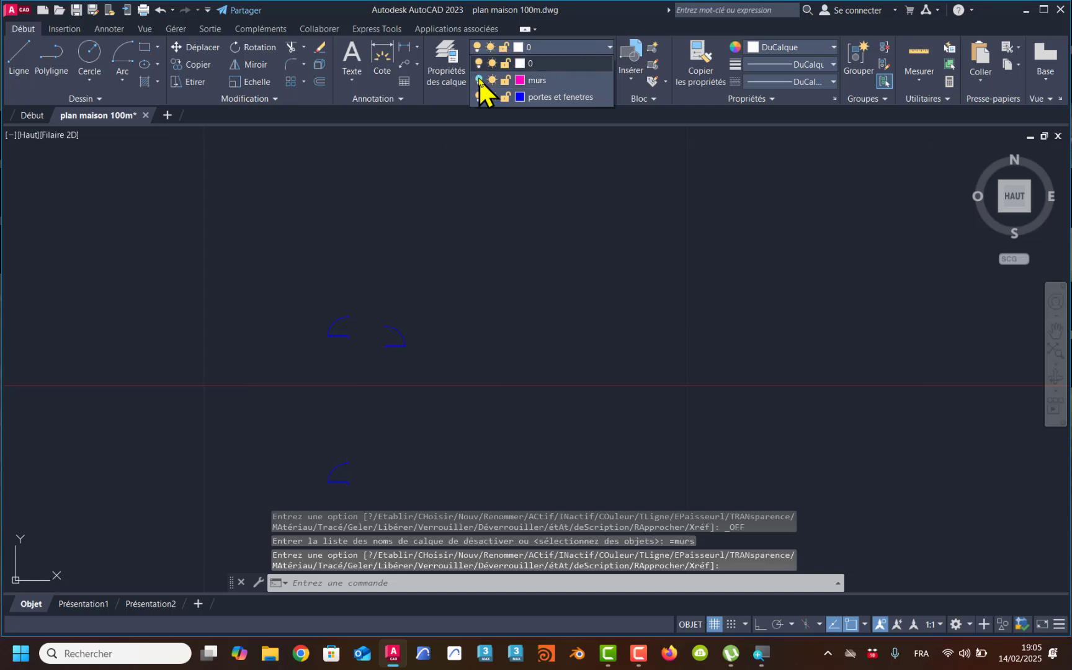
pyautogui.click(478, 80)
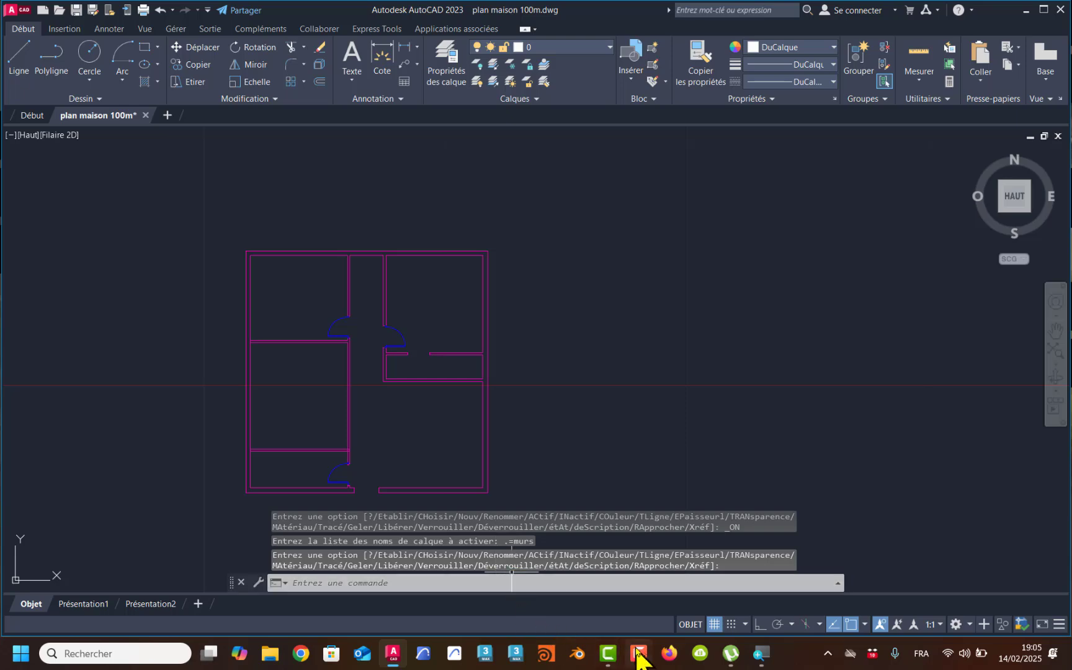
pyautogui.click(609, 658)
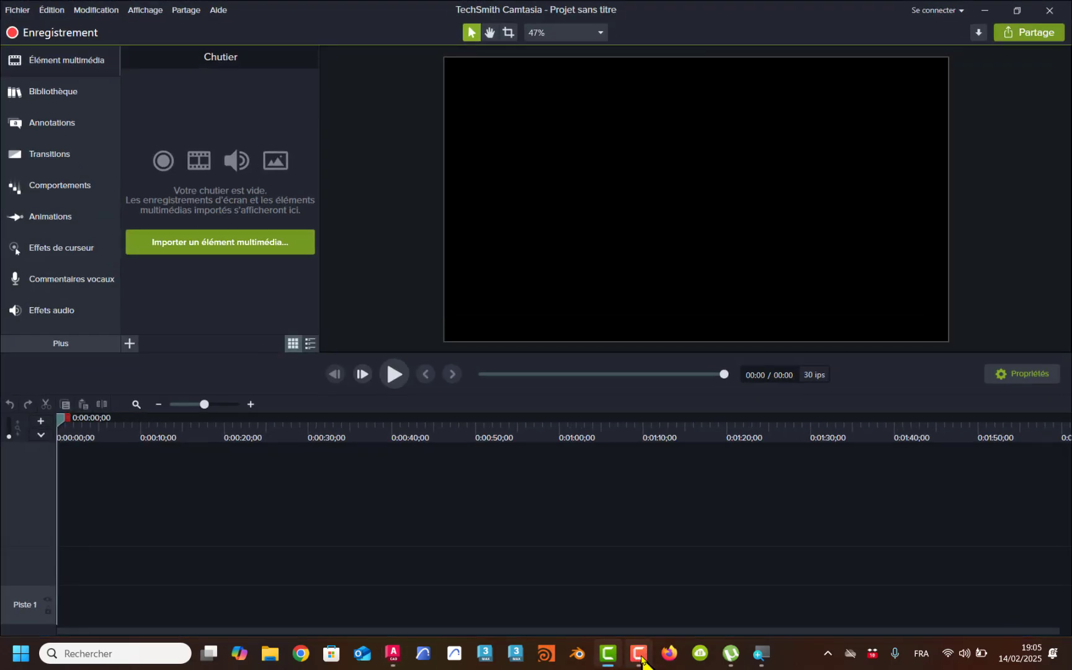